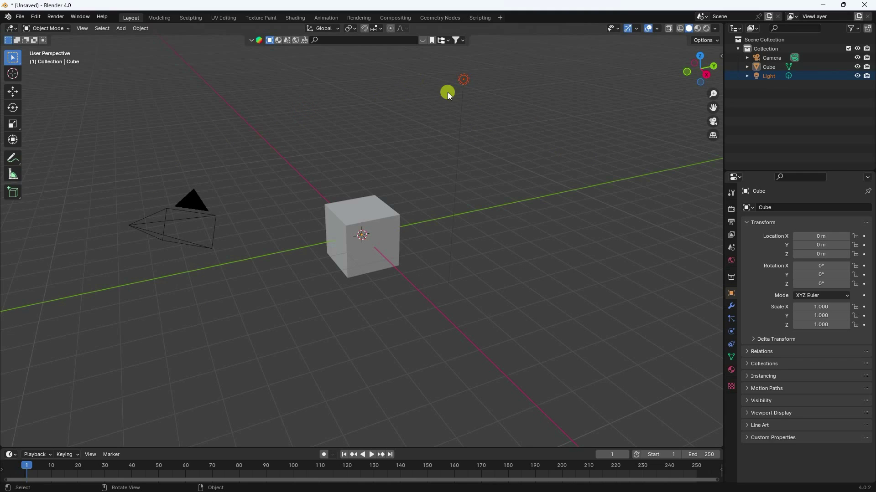
Step: Delete the light and select the cube
key("x")
left_click(360, 232)
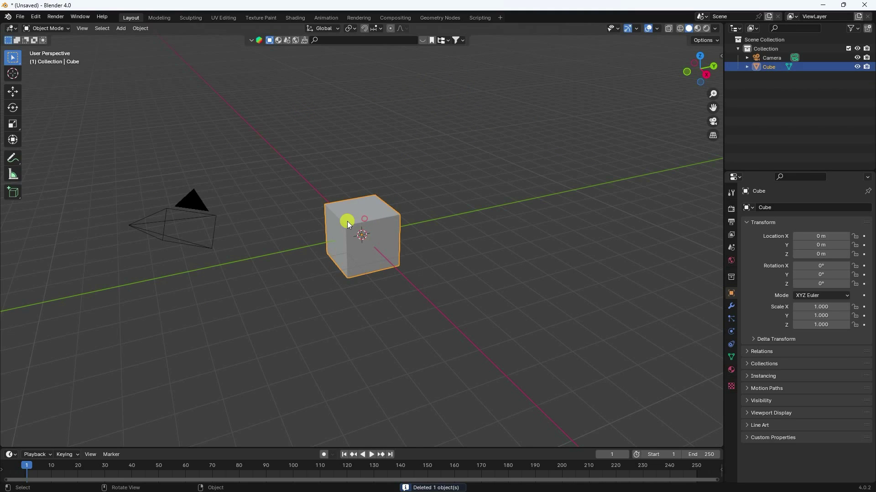
scroll(351, 220, "up", 5)
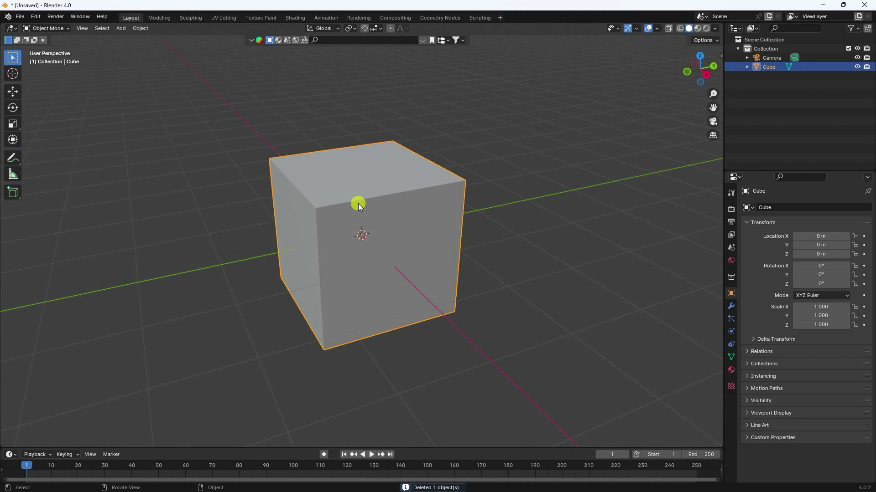
Step: Set the cube's X, Y and Z scale to 0.5
left_click(819, 307)
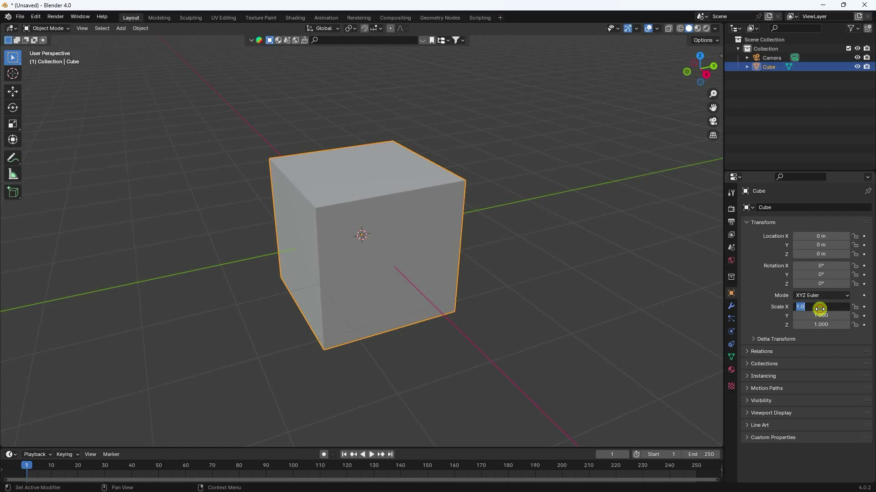
type("0.5")
key("Tab")
type("0.5")
key("Tab")
type("0")
key("Return")
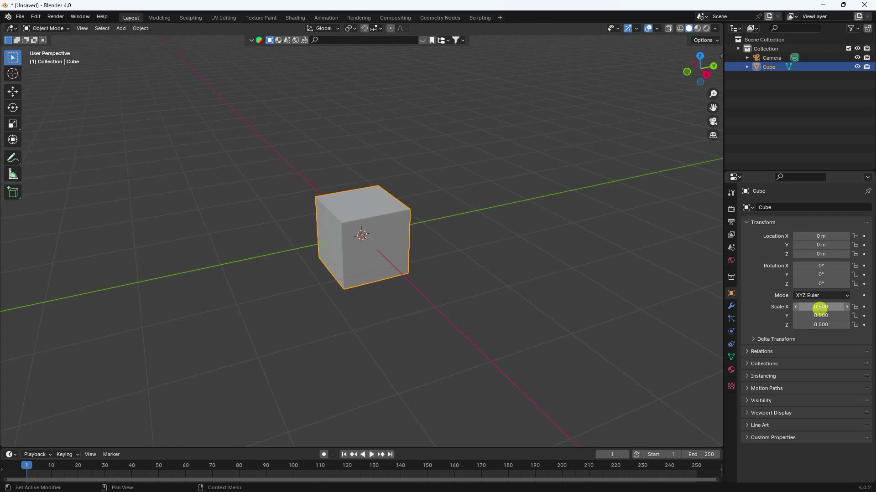
left_click(46, 29)
Step: In Edit Mode with face select, extrude each face individually into a cross and start bevelling the arm ends
left_click(48, 49)
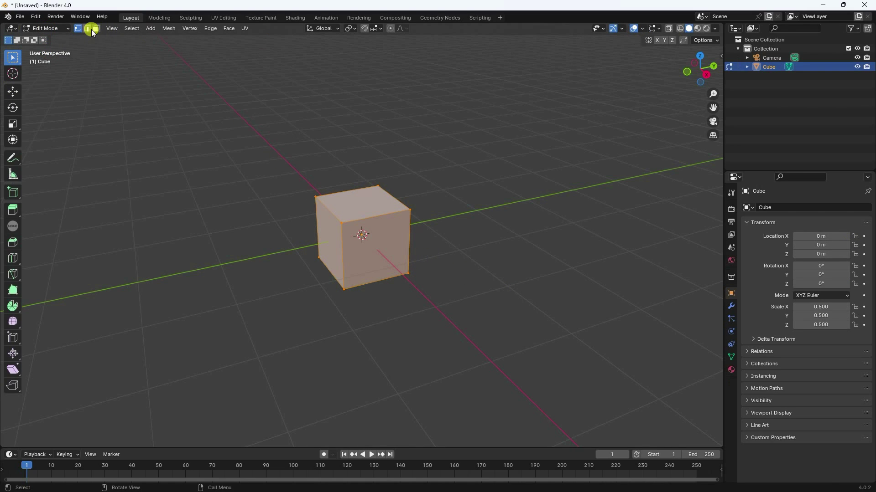
left_click(94, 30)
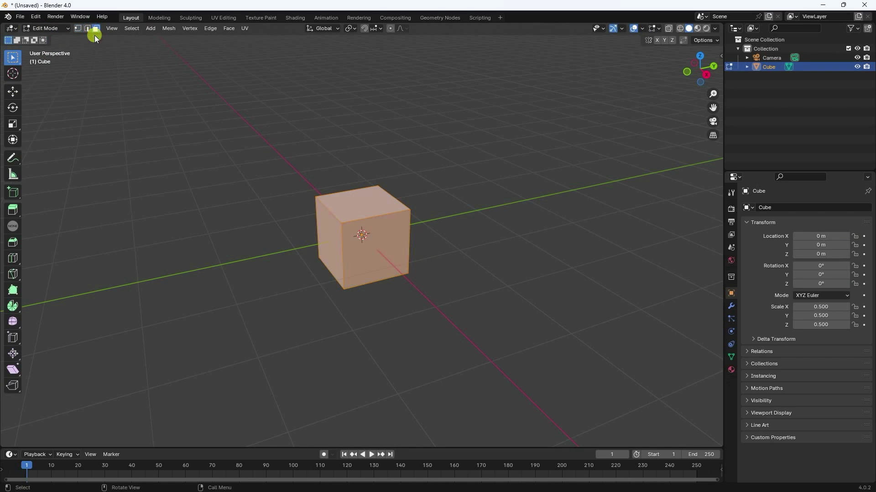
left_click_drag(13, 210, 68, 268)
left_click_drag(363, 193, 389, 80)
middle_click_drag(372, 98, 362, 170)
key("ctrl+b")
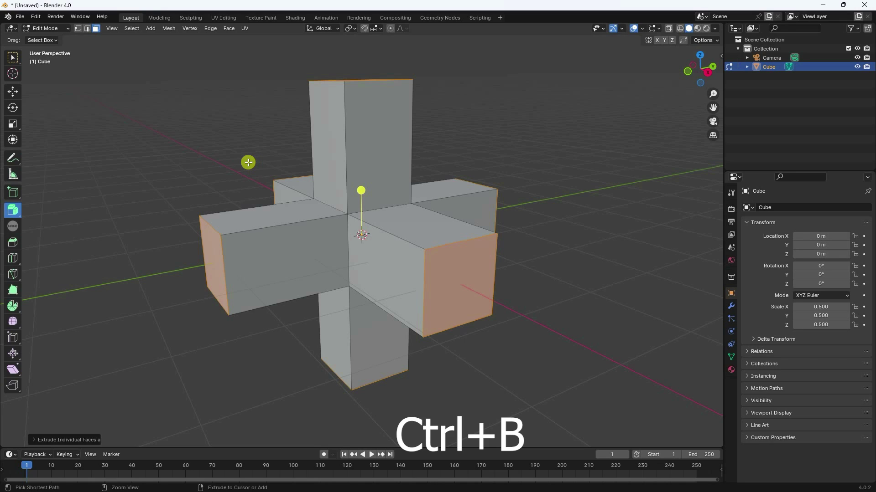
key("ctrl+b")
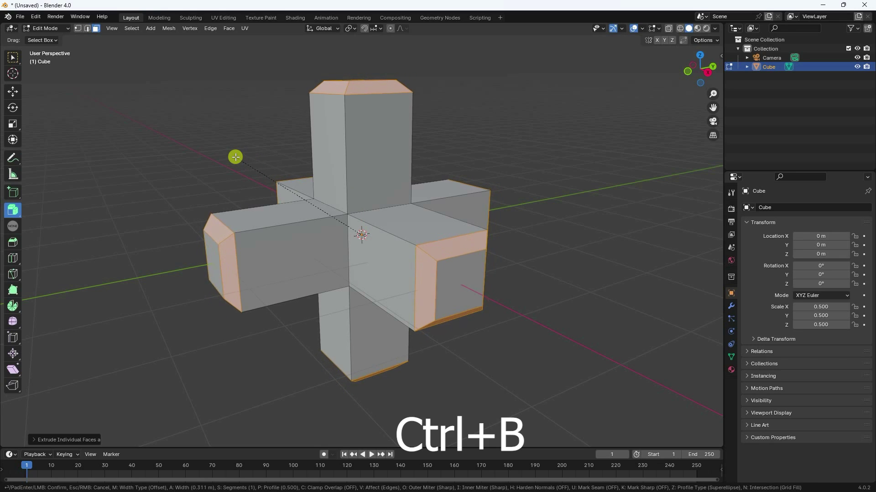
Step: Bevel the arm-end edges with a 0.8 m width and 5 segments
left_click(223, 150)
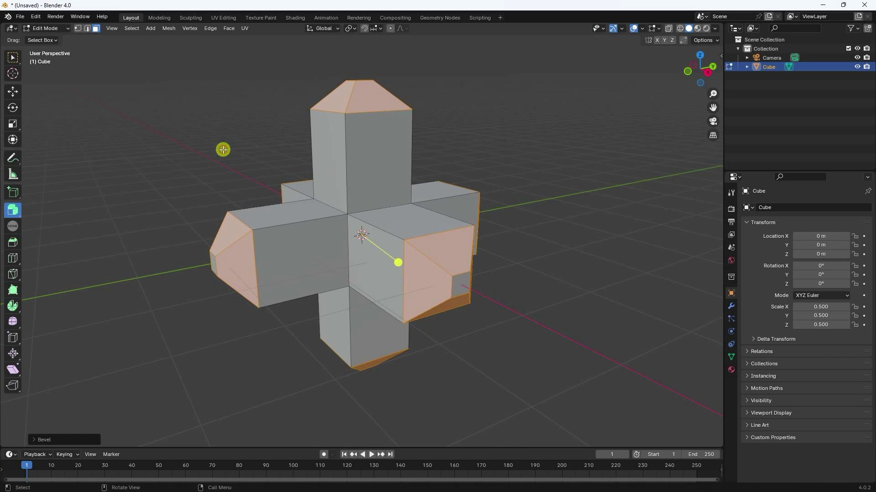
left_click(36, 439)
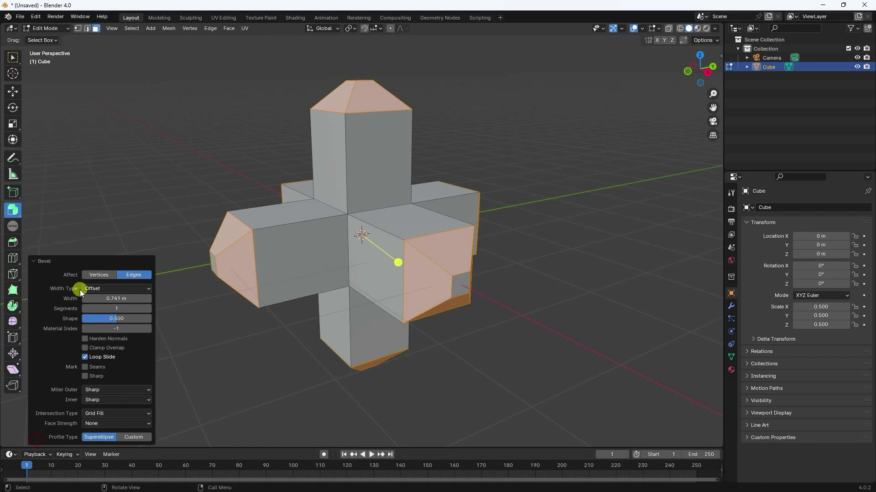
left_click(103, 299)
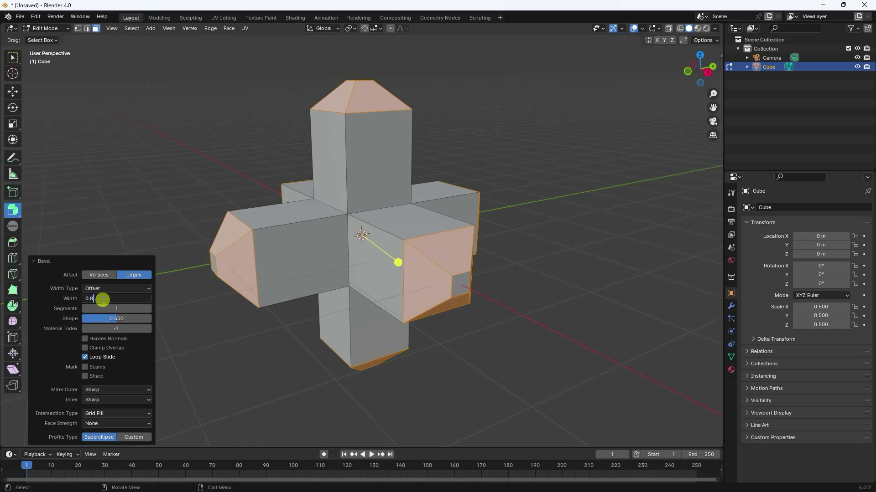
key("Return")
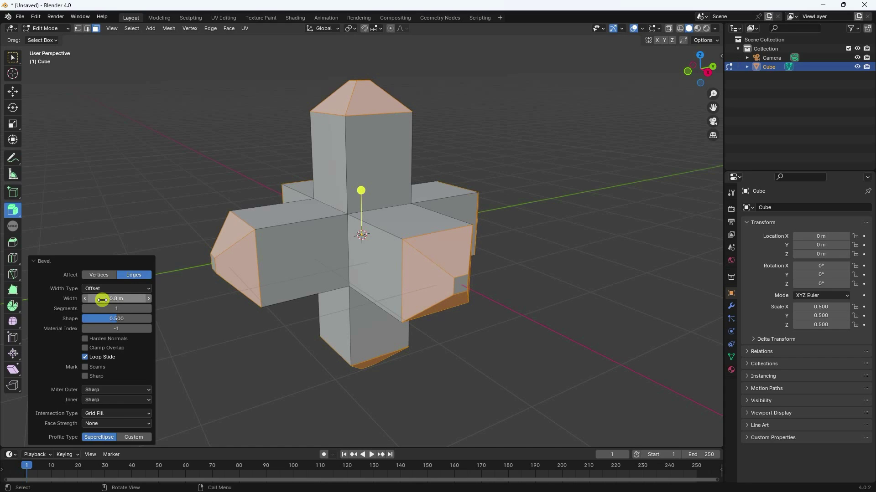
left_click(147, 309)
left_click(148, 309)
left_click(148, 308)
left_click(148, 308)
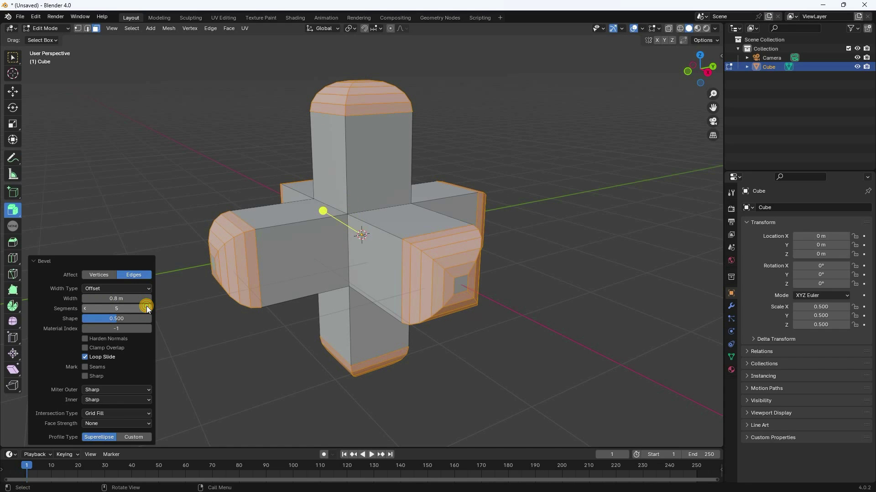
Step: Switch to the Move tool and return to Object Mode
left_click(12, 91)
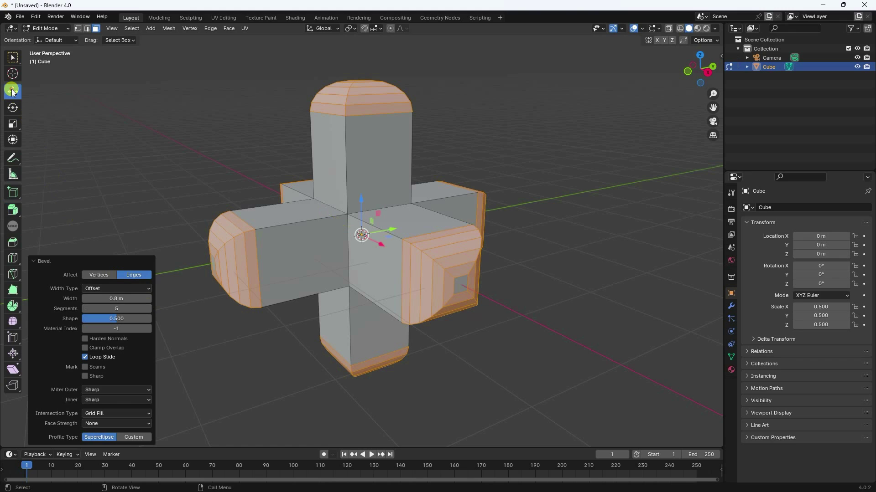
left_click(46, 27)
left_click(45, 39)
scroll(335, 160, "up", 3)
mouse_move(336, 160)
middle_mouse_down()
mouse_move(373, 191)
mouse_move(439, 176)
mouse_move(414, 184)
mouse_move(347, 169)
middle_mouse_up()
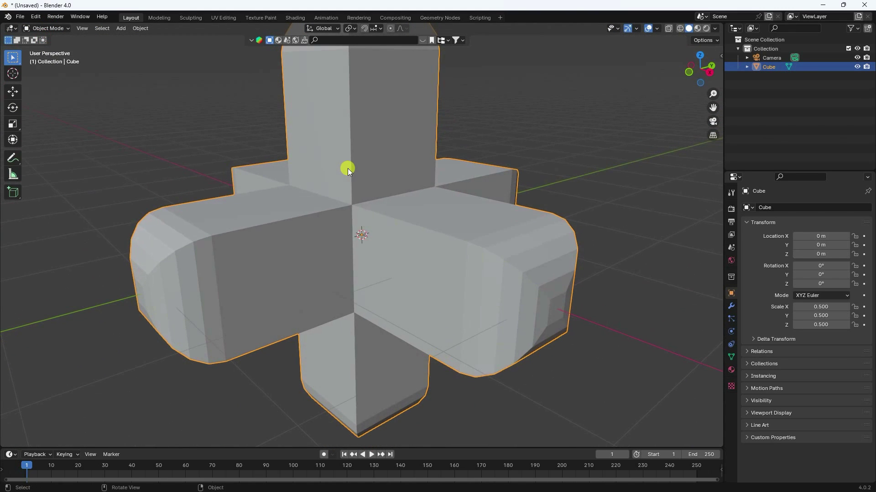
Step: Add a Subdivision Surface modifier with Viewport and Render levels set to 3
left_click(730, 306)
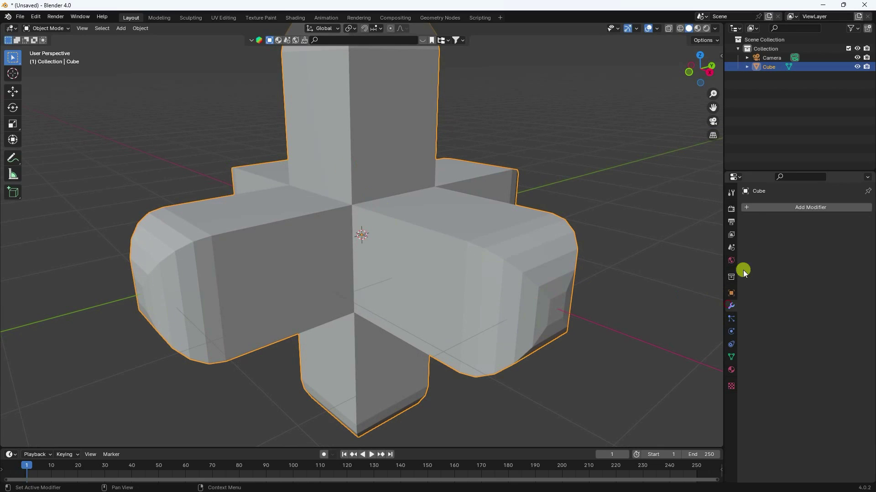
left_click(758, 206)
mouse_move(732, 241)
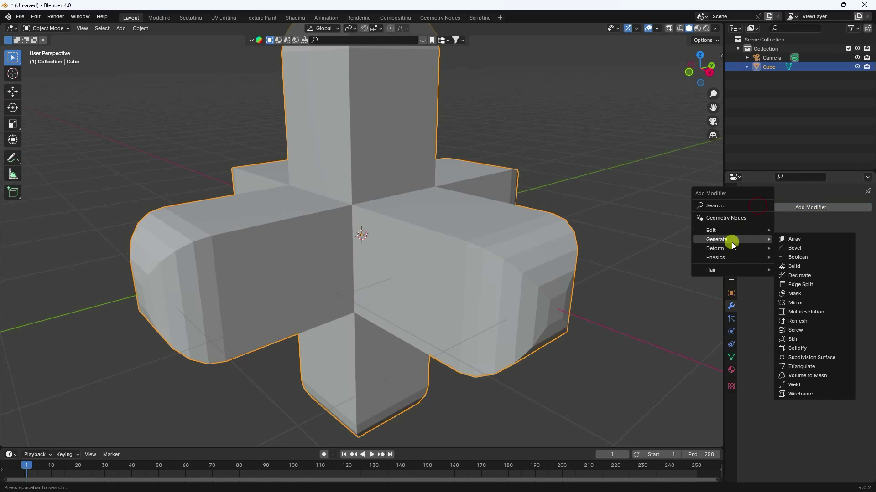
left_click(811, 357)
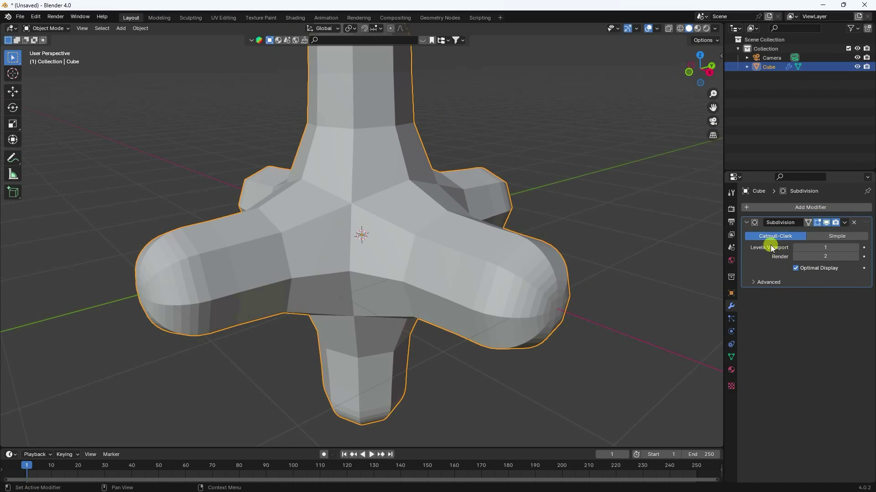
left_click(858, 247)
left_click(859, 247)
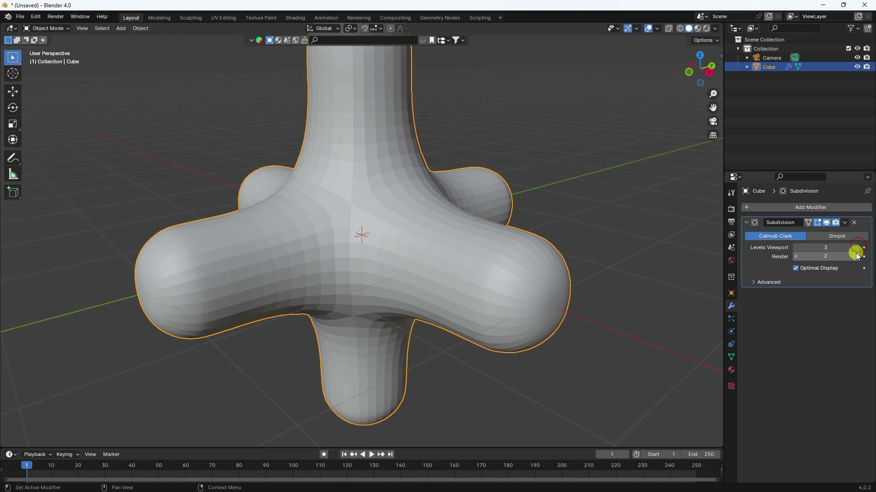
left_click(856, 257)
scroll(377, 324, "down", 6)
middle_click_drag(377, 324, 321, 195)
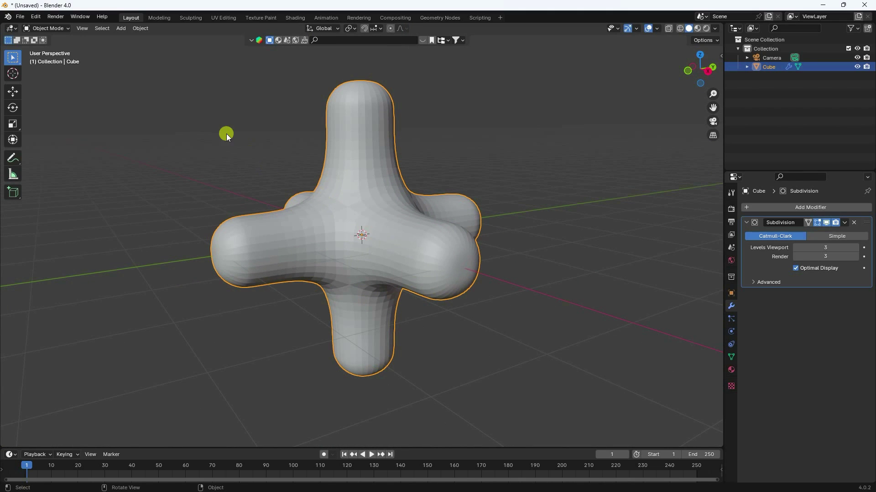
Step: In Edit Mode, scale the arm ends up by 1.472, then return to Object Mode
left_click(46, 28)
left_click(46, 47)
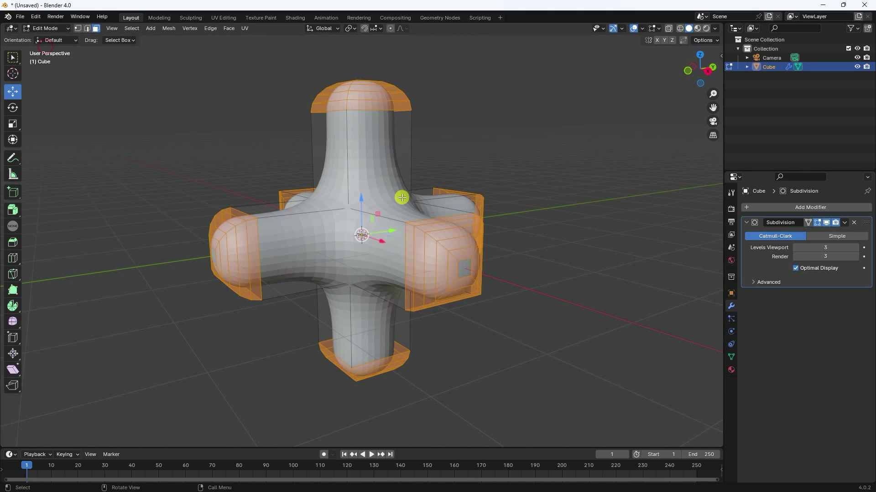
key("s")
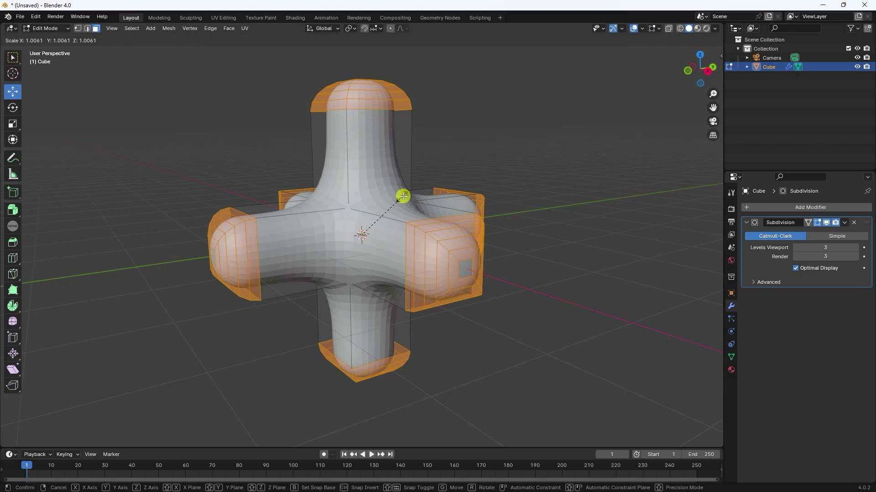
left_click(417, 181)
middle_click_drag(412, 195, 215, 182)
scroll(385, 242, "down", 3)
left_click(37, 33)
left_click(42, 37)
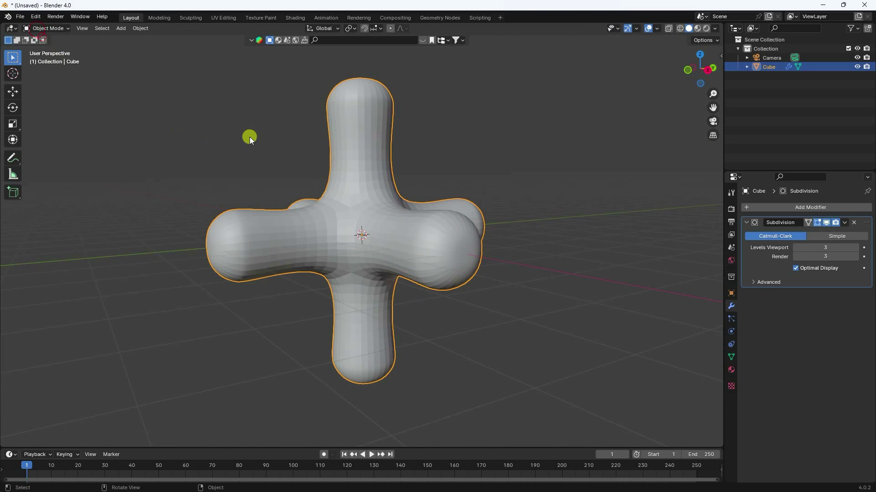
right_click(354, 148)
Step: Shade the jack smooth, set the animation end frame to 500, and enlarge the timeline
left_click(312, 149)
middle_click_drag(357, 204, 365, 339)
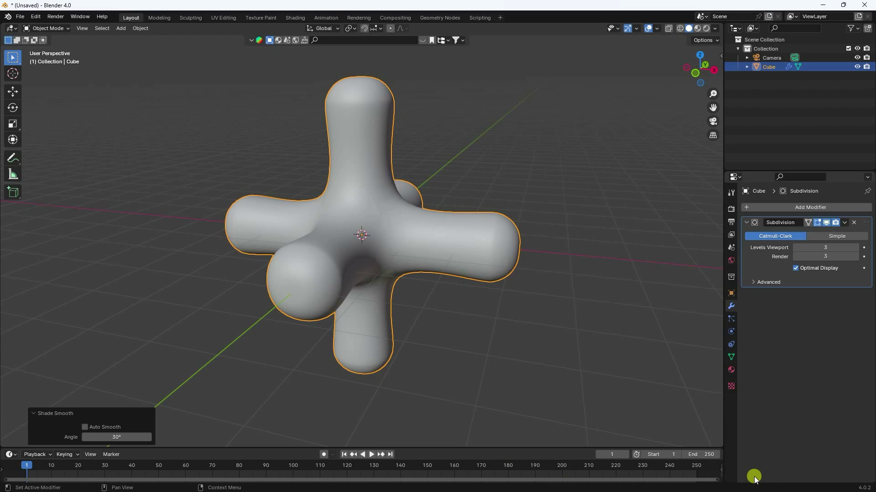
left_click(701, 456)
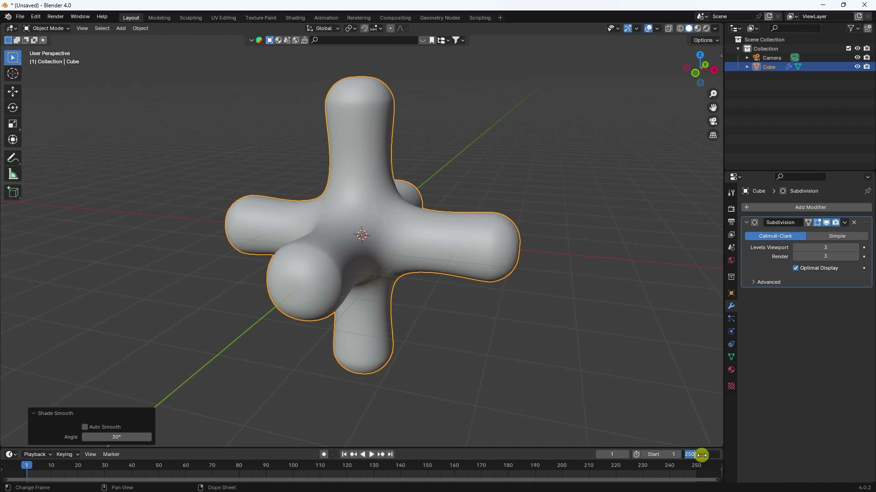
type("500")
key("Return")
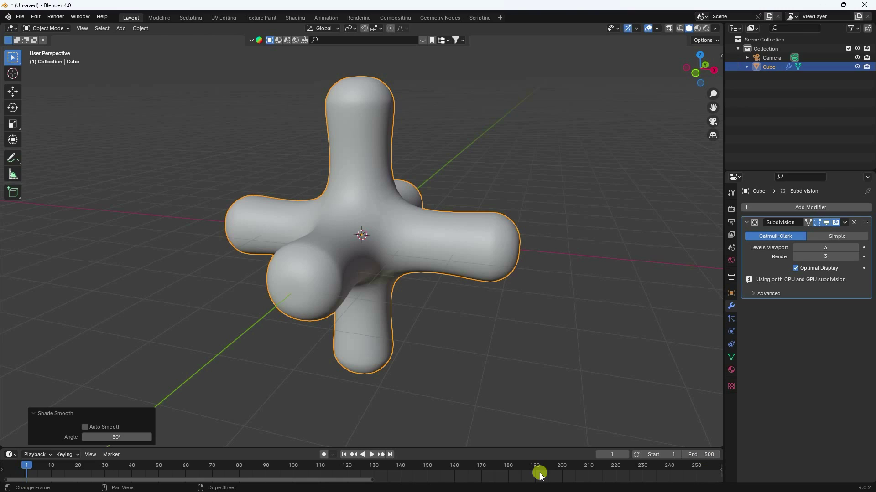
left_click_drag(373, 481, 792, 485)
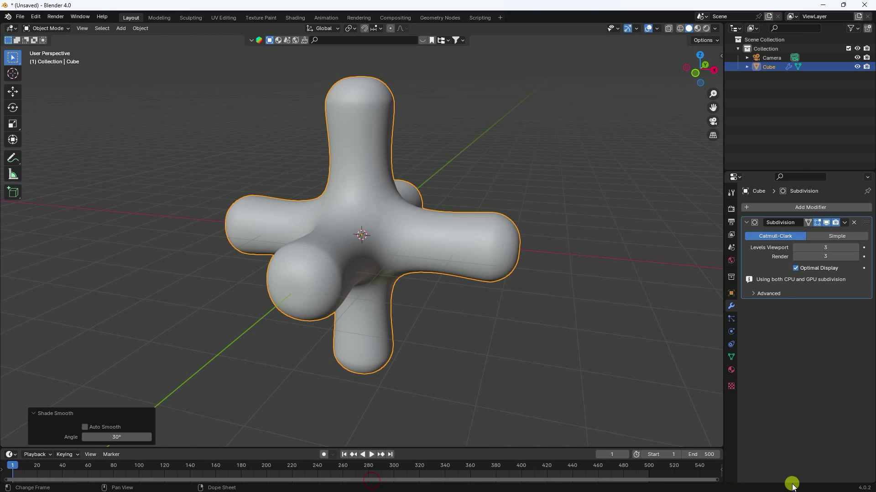
left_click_drag(454, 447, 454, 422)
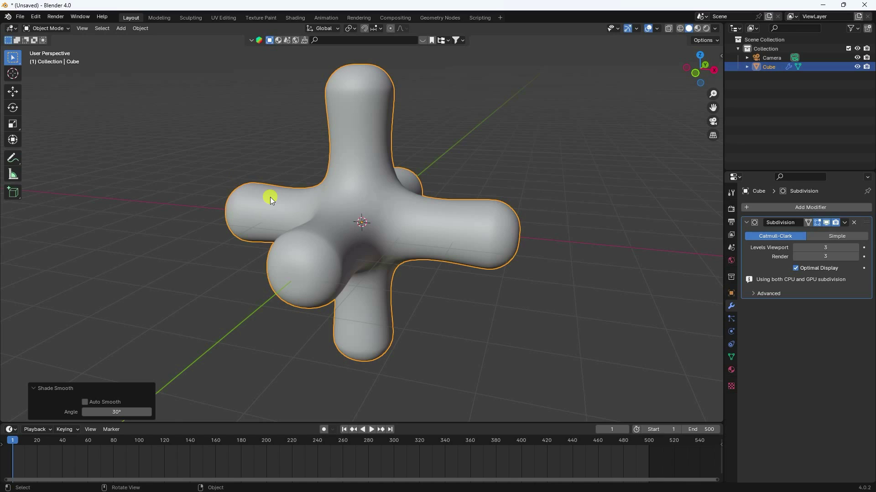
Step: Keyframe the jack at frame 1, then keyframe 720° rotation on X, Y and Z at frame 500
key("i")
left_click(184, 203)
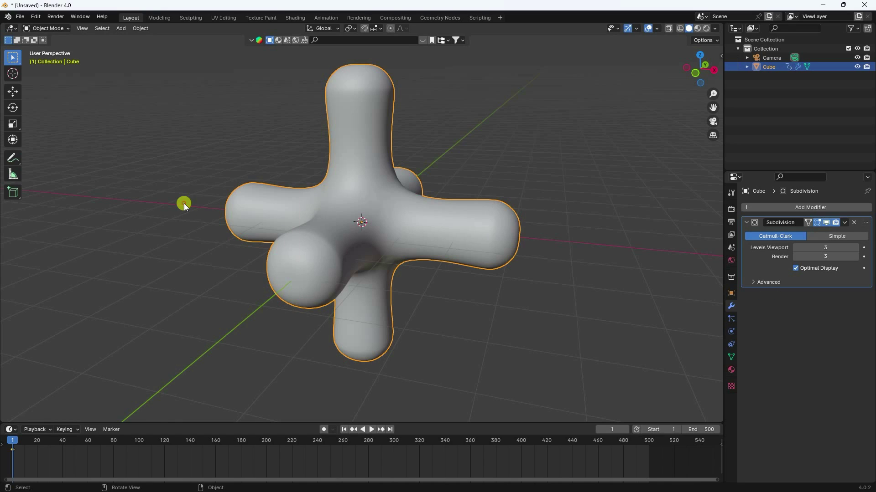
left_click(391, 430)
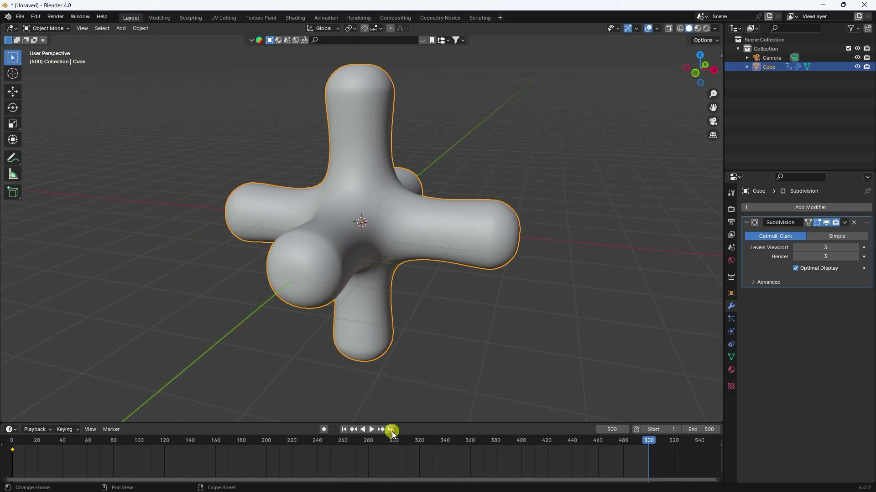
left_click(731, 293)
left_click(817, 267)
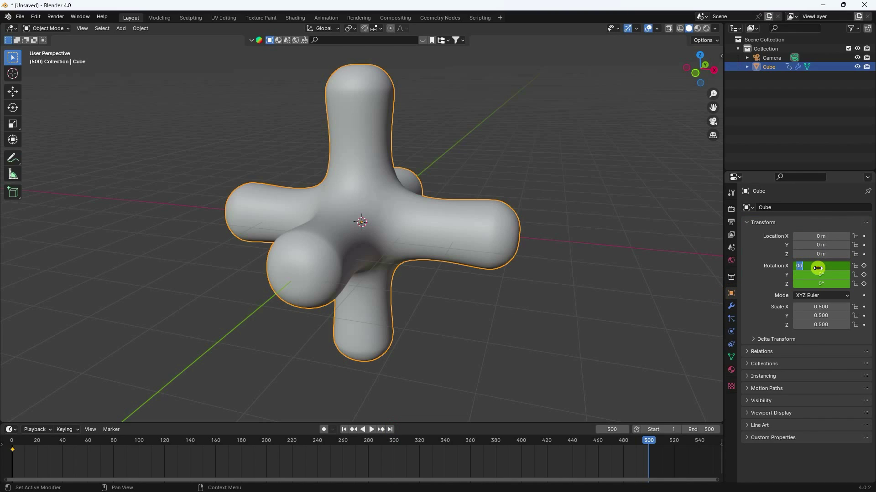
type("720")
key("Tab")
type("720")
key("Tab")
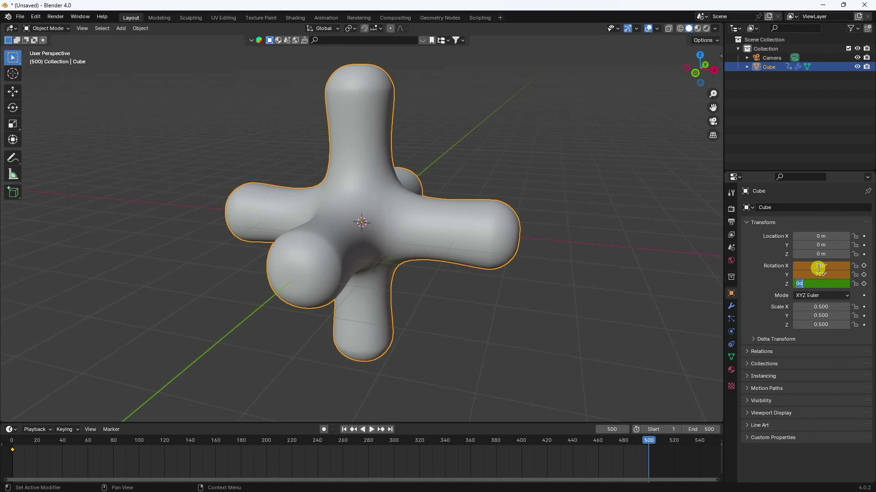
key("Return")
key("i")
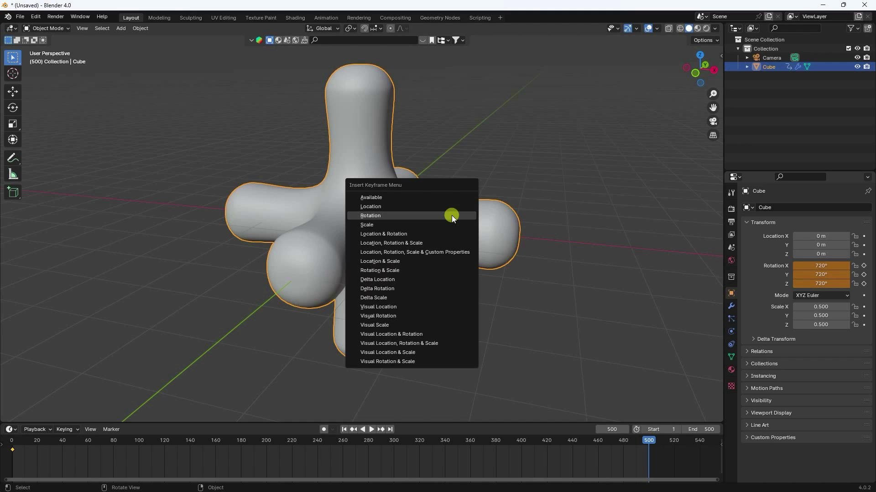
left_click(451, 215)
Step: Set all rotation keyframes to Linear interpolation, play the spin, and return to frame 1
left_click_drag(658, 461, 12, 449)
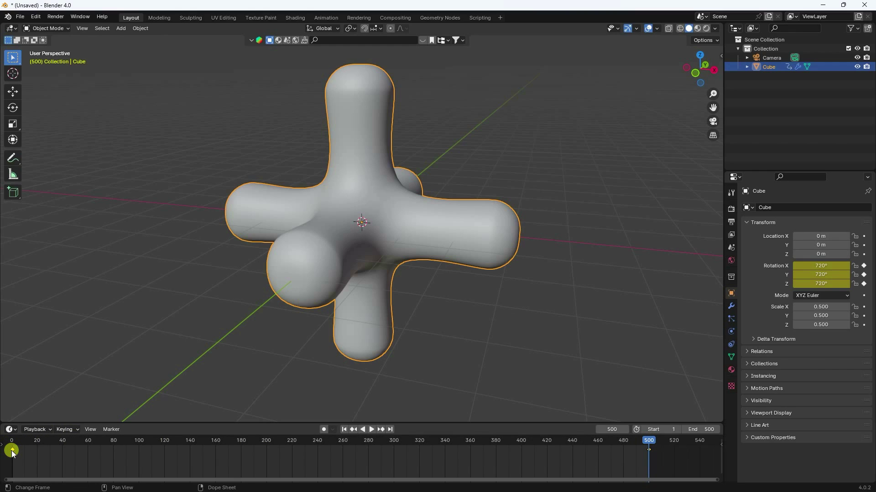
key("t")
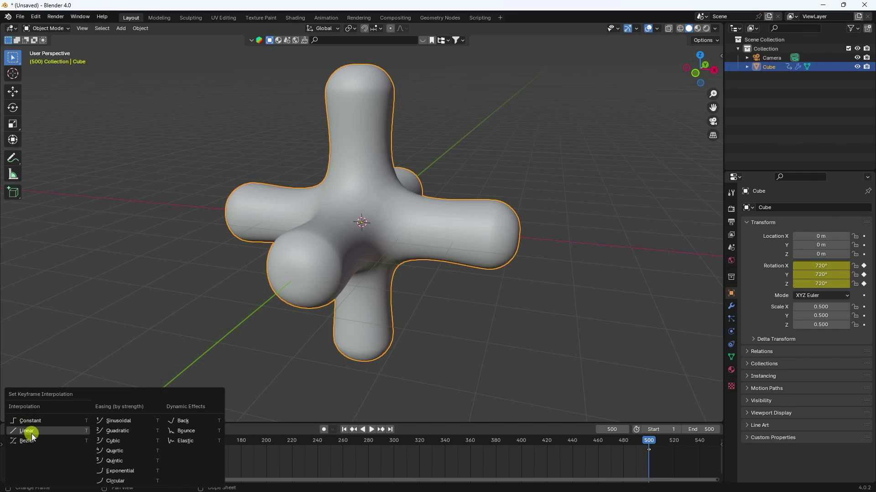
left_click(29, 432)
left_click(344, 429)
left_click(372, 429)
left_click_drag(377, 423, 375, 448)
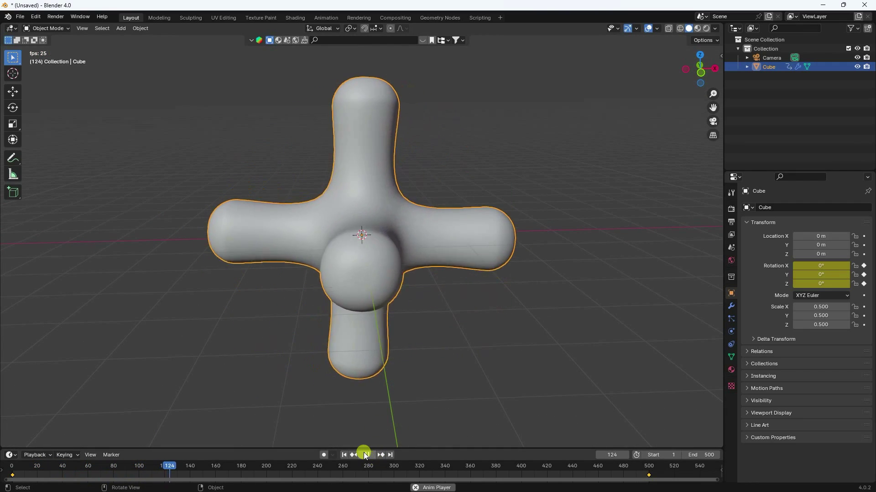
left_click(365, 454)
left_click(345, 455)
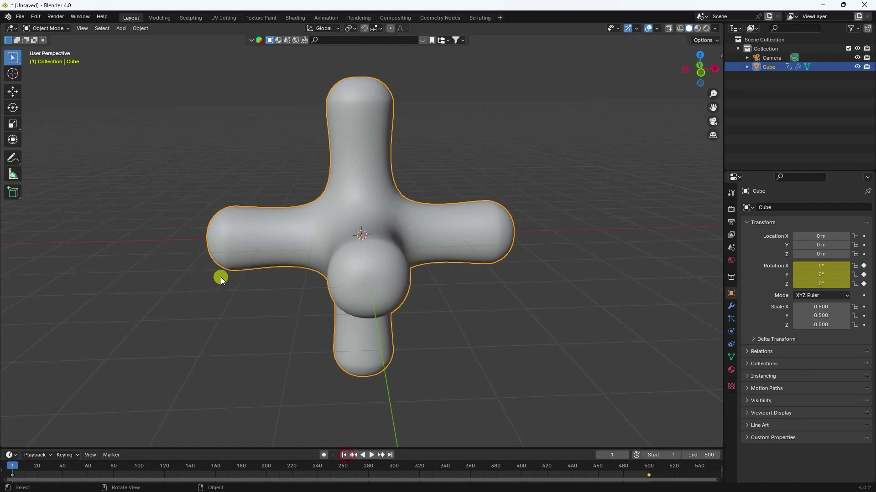
Step: Add a new cube and scale it up around the jack
left_click(120, 28)
mouse_move(124, 36)
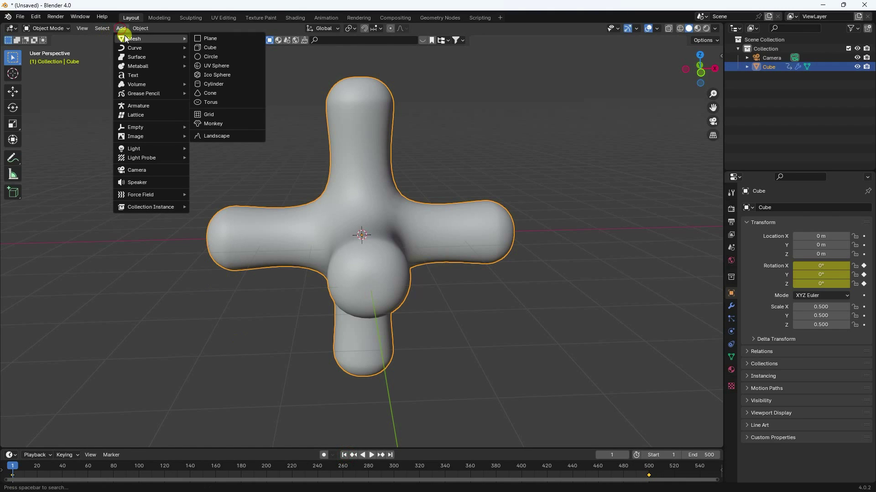
left_click(224, 48)
scroll(357, 240, "down", 4)
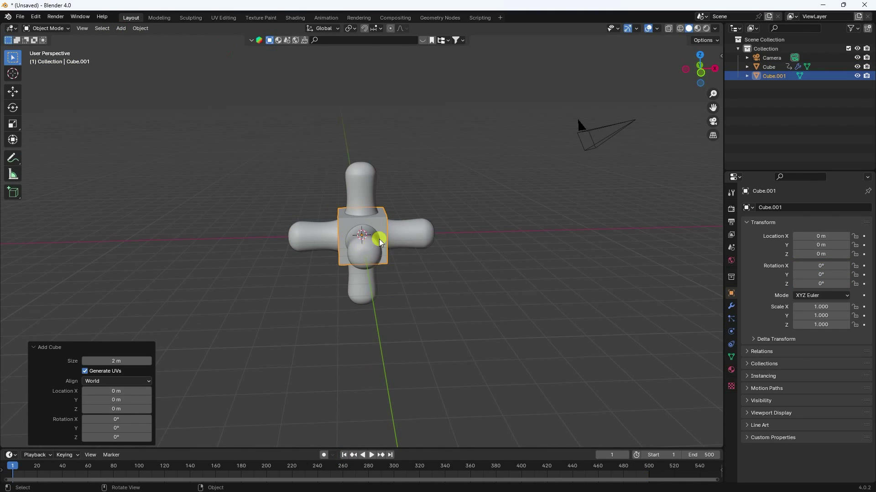
key("s")
left_click(504, 197)
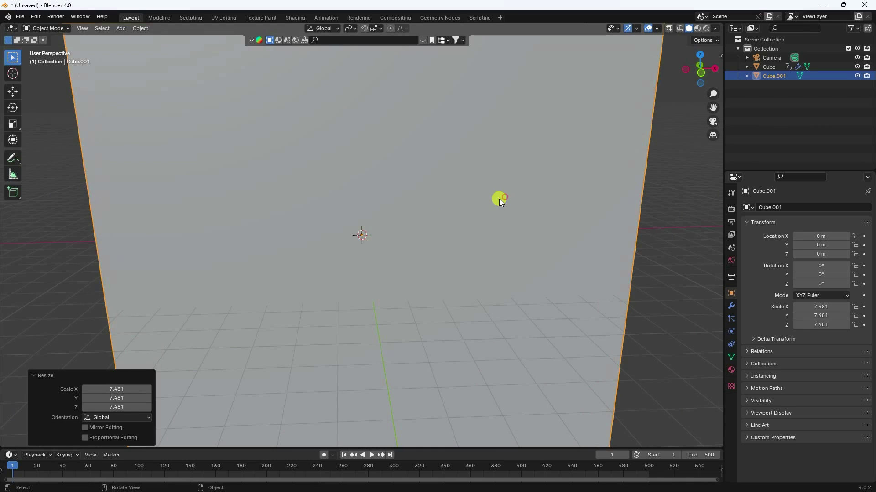
middle_click_drag(467, 231, 646, 275)
Step: Enter 10 for the new cube's X and Y scale
left_click(832, 303)
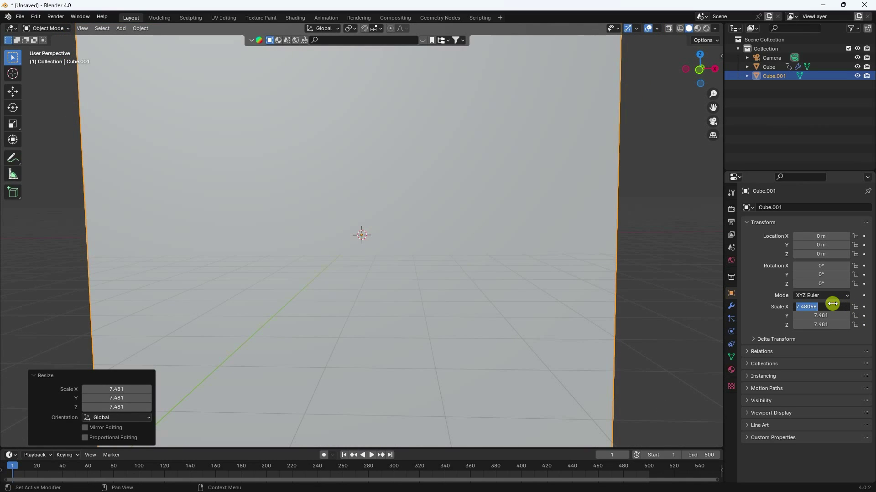
type("10")
key("Tab")
type("10")
key("Tab")
Step: Confirm Z scale 10, then flatten the cube to a Z scale of 0.1
type("10")
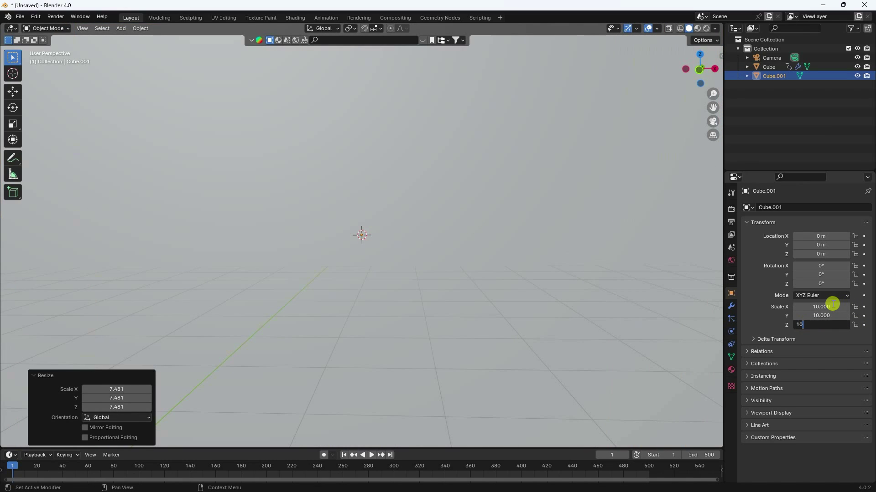
key("Return")
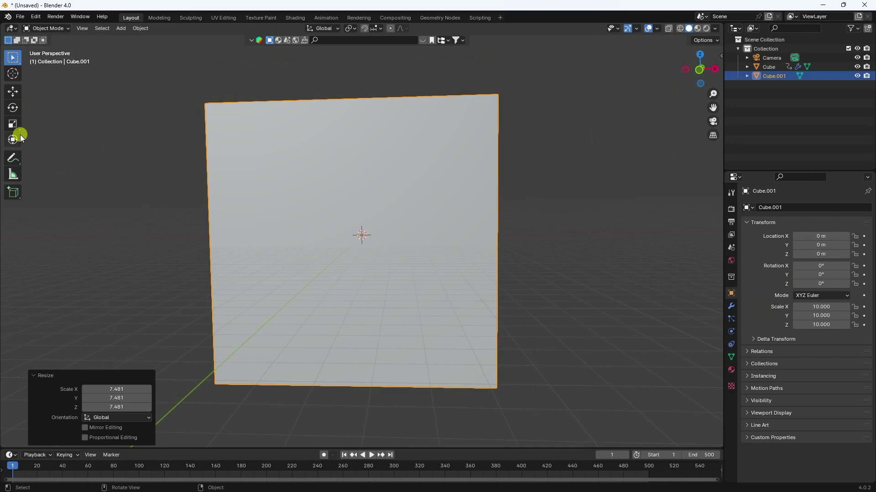
left_click(16, 123)
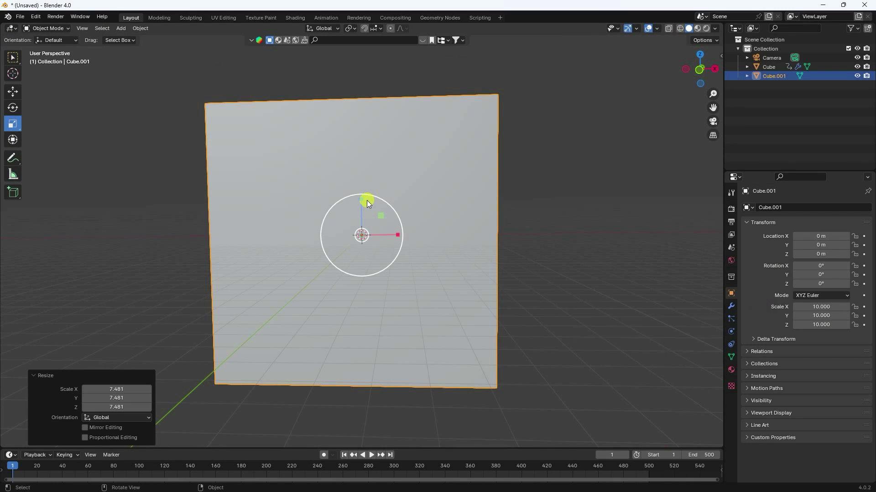
left_click_drag(362, 201, 362, 233)
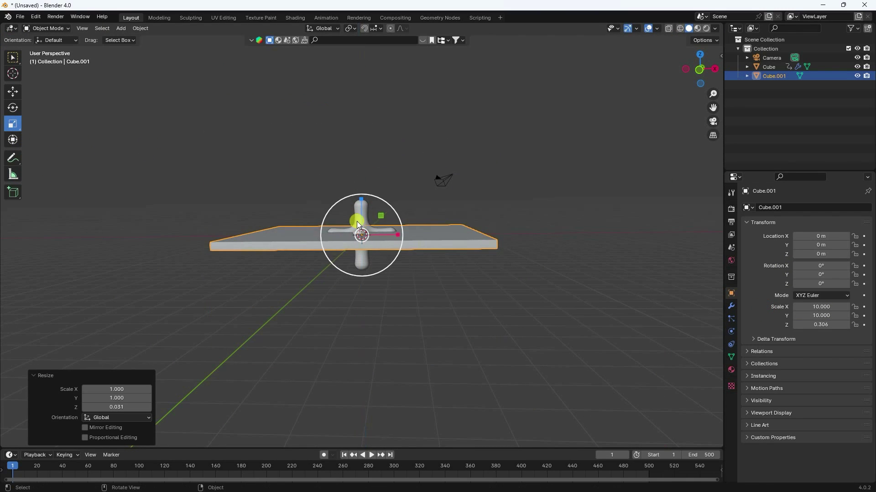
scroll(356, 221, "up", 4)
left_click(827, 326)
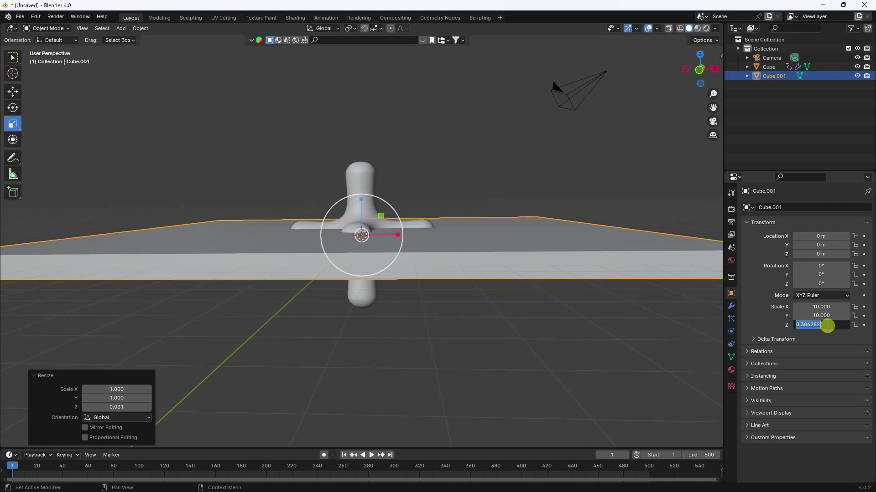
type("0.1")
key("Return")
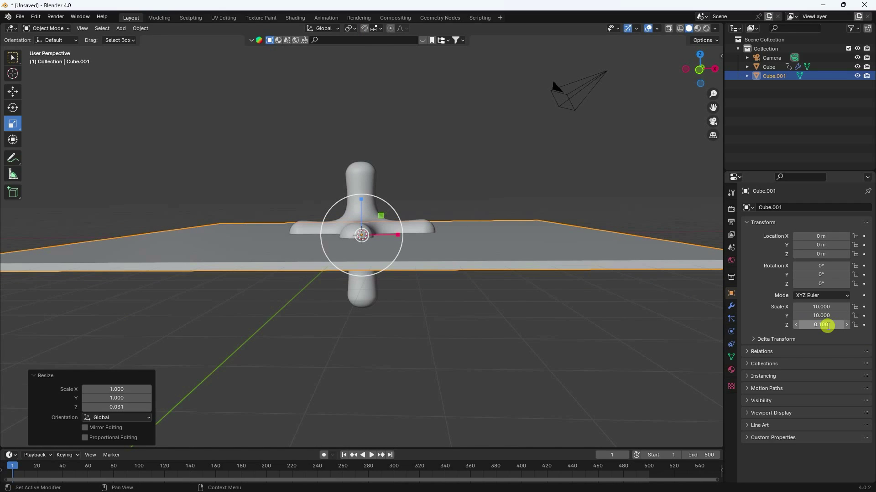
Step: Lower the slab beneath the jack to about -4 m on Z
left_click(12, 90)
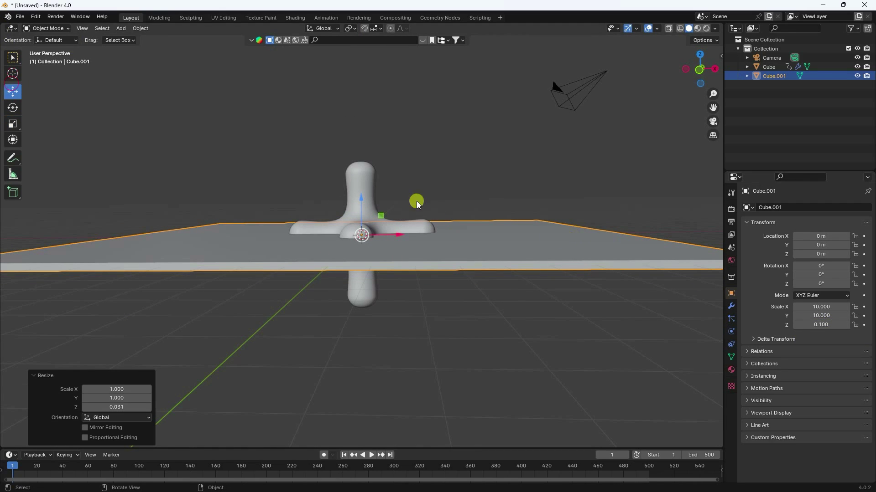
left_click_drag(361, 197, 361, 297)
mouse_move(361, 297)
middle_mouse_down()
mouse_move(361, 328)
mouse_move(363, 301)
middle_mouse_up()
left_click_drag(362, 302, 361, 294)
middle_click_drag(361, 294, 351, 327)
scroll(348, 312, "down", 3)
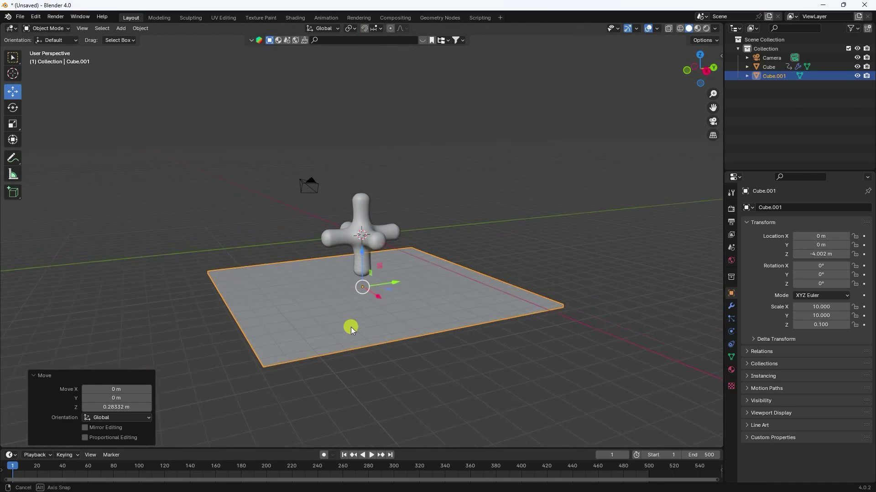
Step: Copy and paste the floor slab, then start rotating the duplicate about X
left_click(340, 319)
key("ctrl+c")
key("ctrl+v")
left_click(13, 108)
mouse_move(347, 269)
left_mouse_down()
mouse_move(387, 258)
mouse_move(360, 279)
left_mouse_up()
Step: Rotate the duplicate slab exactly 90°, raise it and move it back along Y as a wall
left_click(131, 398)
type("90")
key("Return")
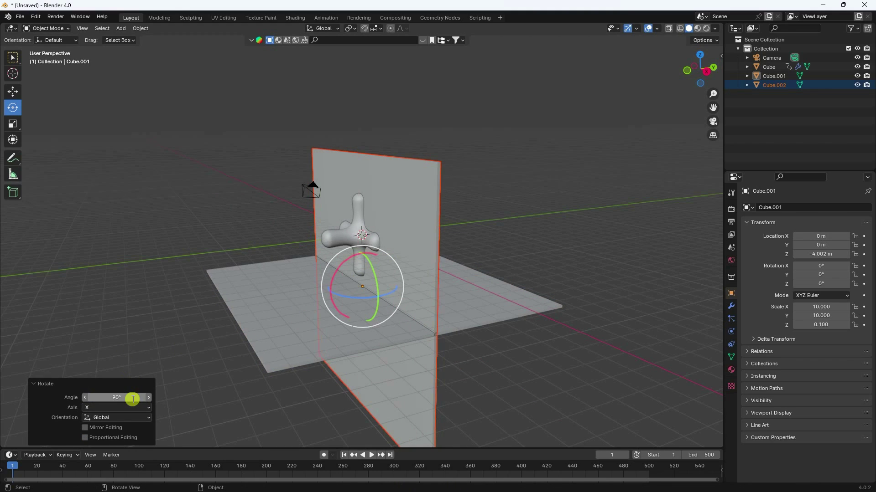
left_click(14, 92)
left_click_drag(354, 248, 373, 186)
left_click_drag(382, 221, 486, 207)
scroll(339, 223, "up", 3)
middle_click_drag(343, 224, 361, 235)
scroll(360, 235, "down", 2)
Step: Enlarge the floor to 16.256 and the wall to 16.115, then push the wall farther back
left_click(325, 289)
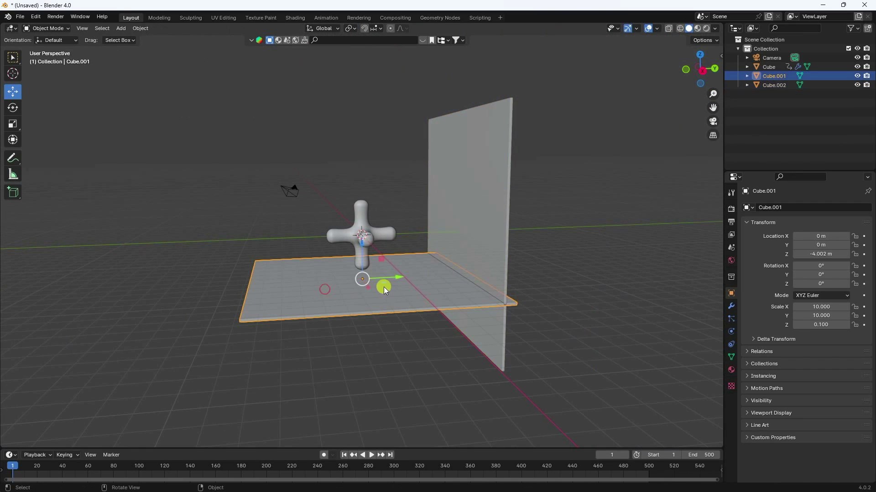
key("s")
left_click(477, 261)
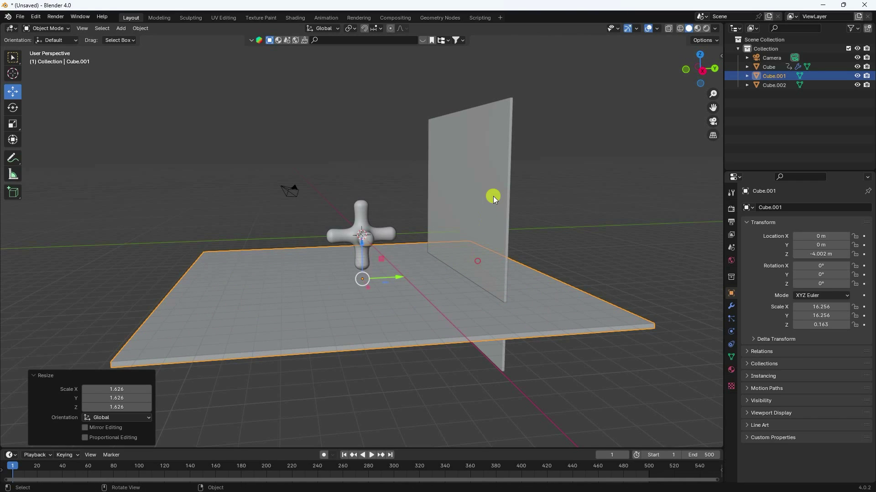
left_click(494, 196)
key("s")
left_click(516, 183)
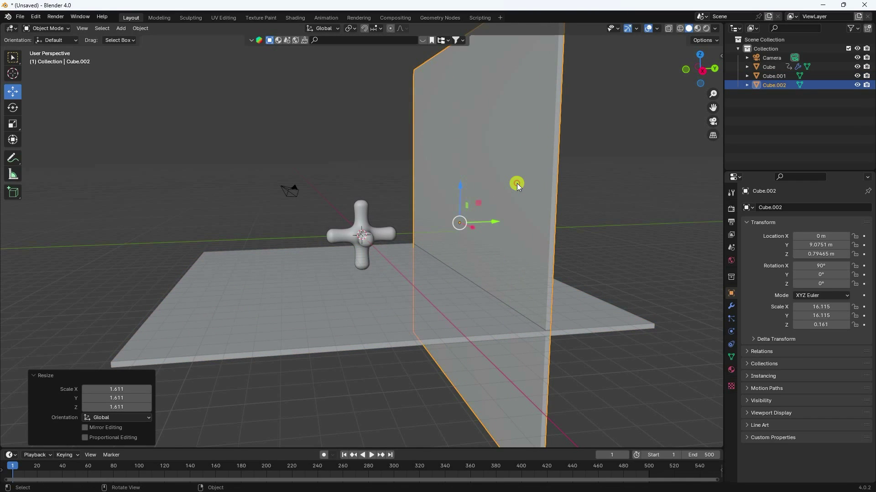
left_click(300, 283)
left_click(531, 178)
left_click_drag(496, 220, 556, 215)
middle_click_drag(555, 216, 540, 247)
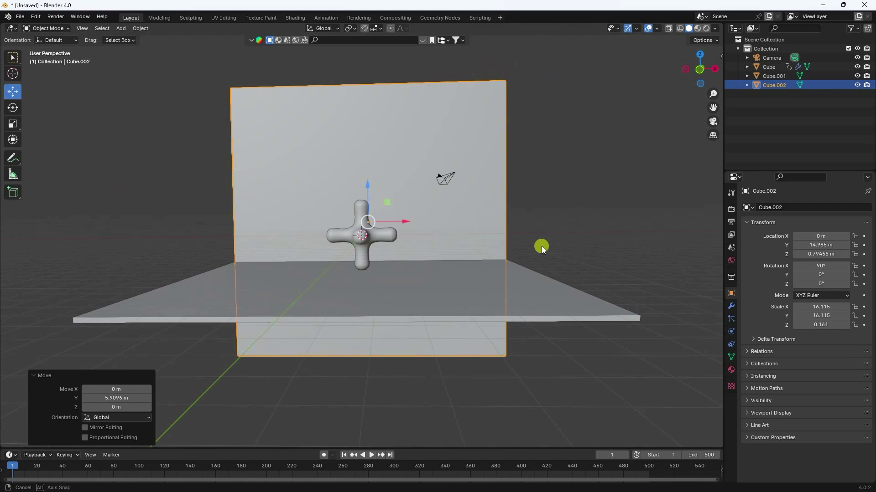
scroll(540, 247, "up", 3)
middle_click_drag(434, 261, 586, 113)
Step: Select the camera and snap it to the current viewport view
left_click(578, 80)
middle_click_drag(390, 204, 393, 209)
key("ctrl+alt+0")
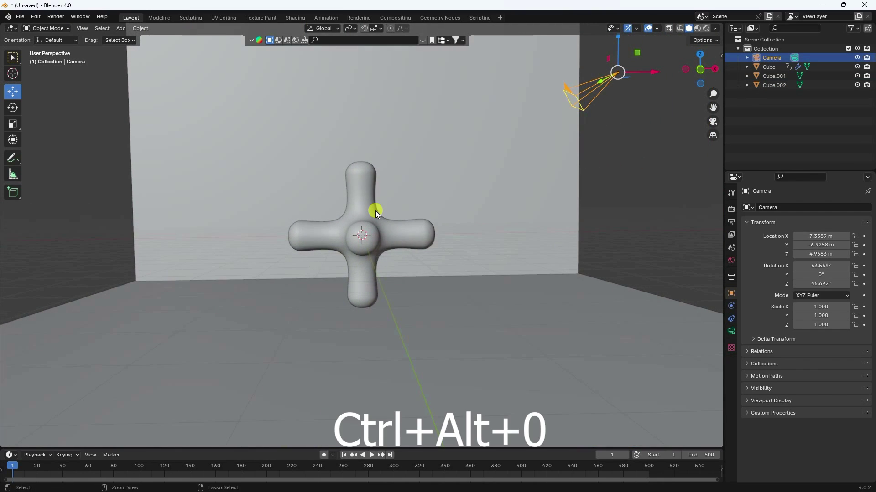
key("ctrl+alt+0")
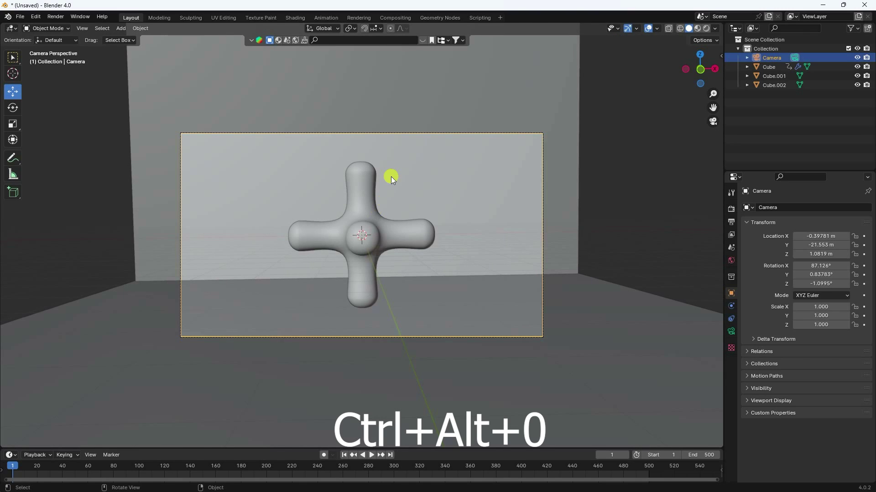
Step: Straighten the camera rotation to X 90, Y 0, Z 0
left_click(817, 265)
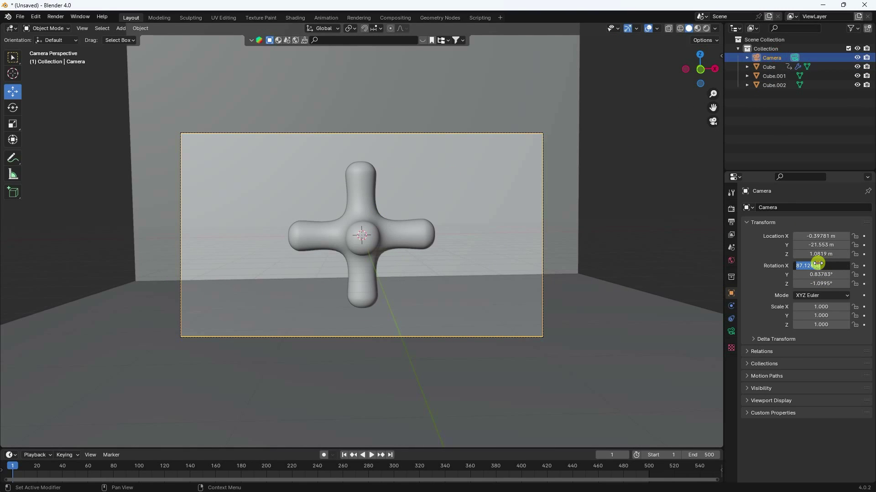
type("90")
key("Tab")
type("0")
key("Tab")
type("0")
key("Return")
Step: Center the camera at X 0, then move it back and down (Y -26.133 m, Z -0.108 m) to frame the jack
left_click(823, 236)
type("0")
key("Tab")
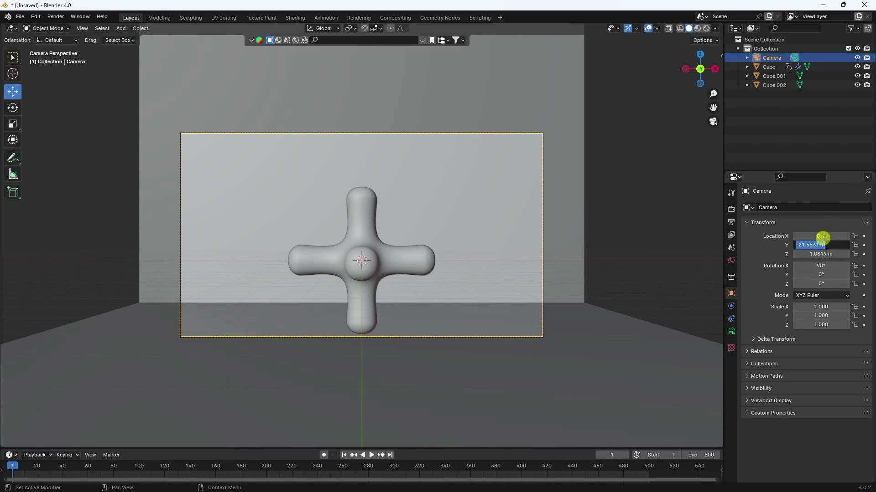
left_click(781, 253)
left_click_drag(108, 250, 608, 285)
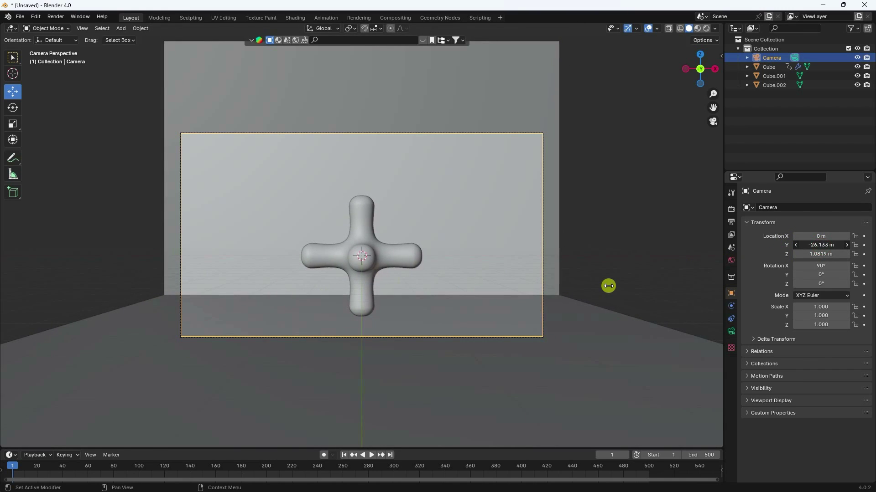
left_click_drag(821, 253, 769, 250)
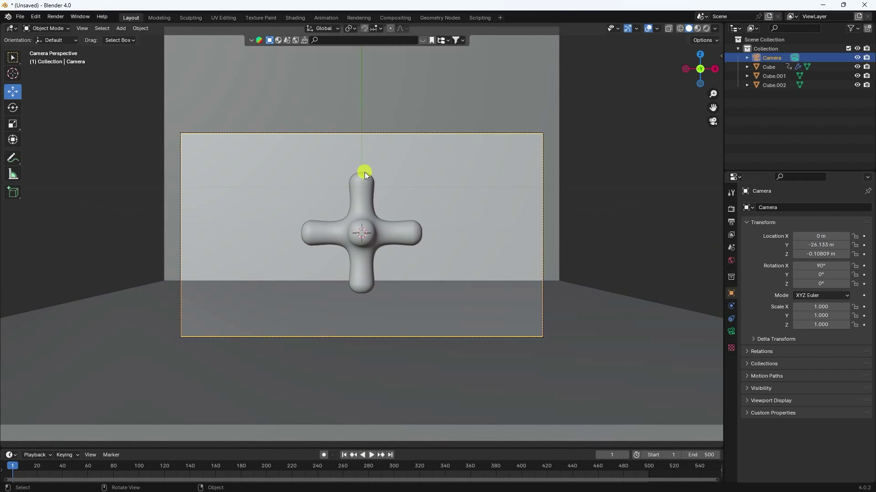
scroll(393, 173, "up", 3)
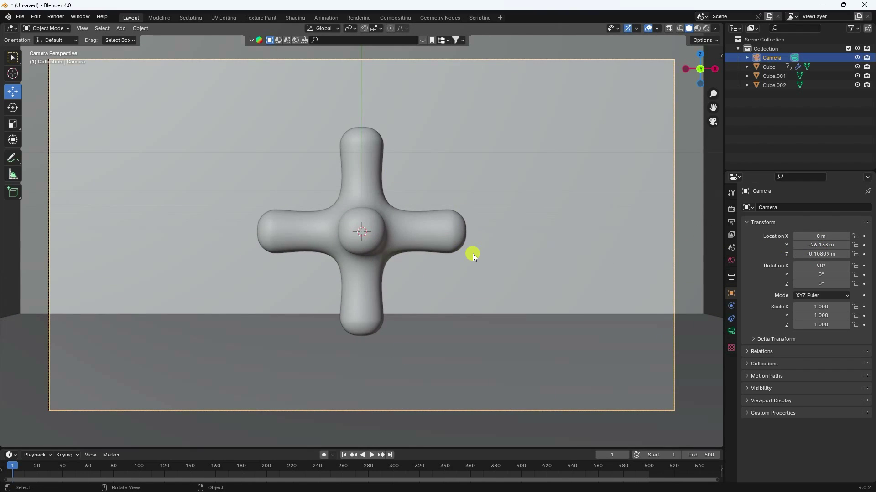
Step: Play the jack's spin animation through the camera, then rewind to the first frame
left_click(343, 455)
left_click(372, 455)
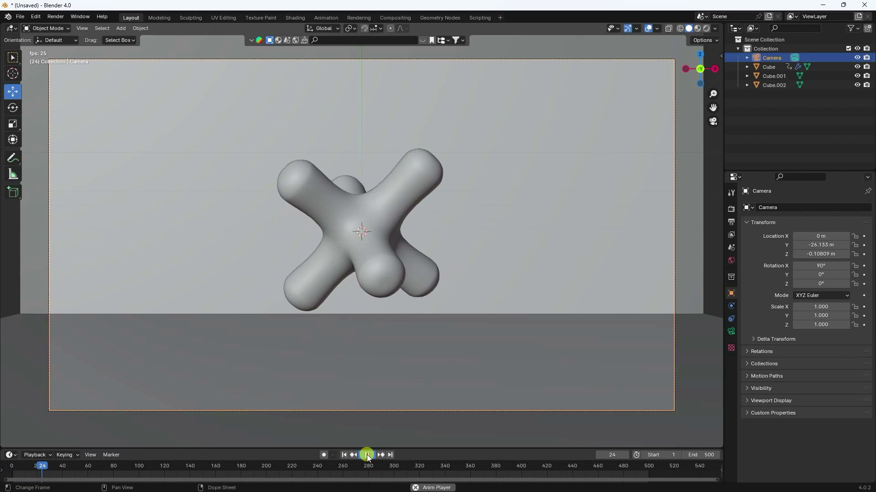
left_click(343, 455)
Step: Add a UV sphere with a 0.5 m radius
left_click(120, 28)
mouse_move(137, 39)
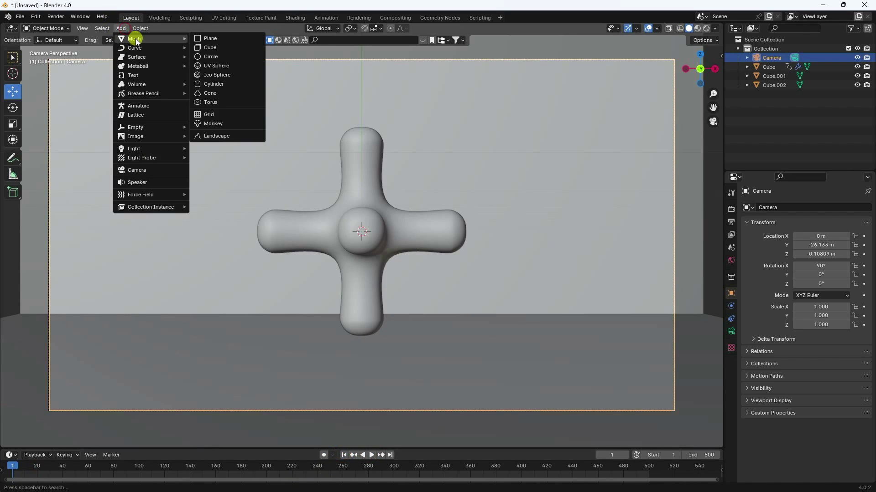
left_click(223, 65)
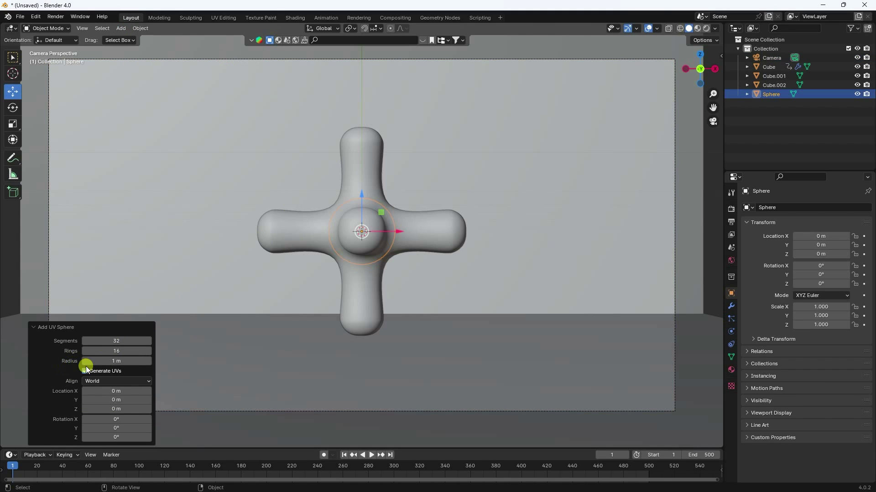
left_click(122, 360)
type("0.")
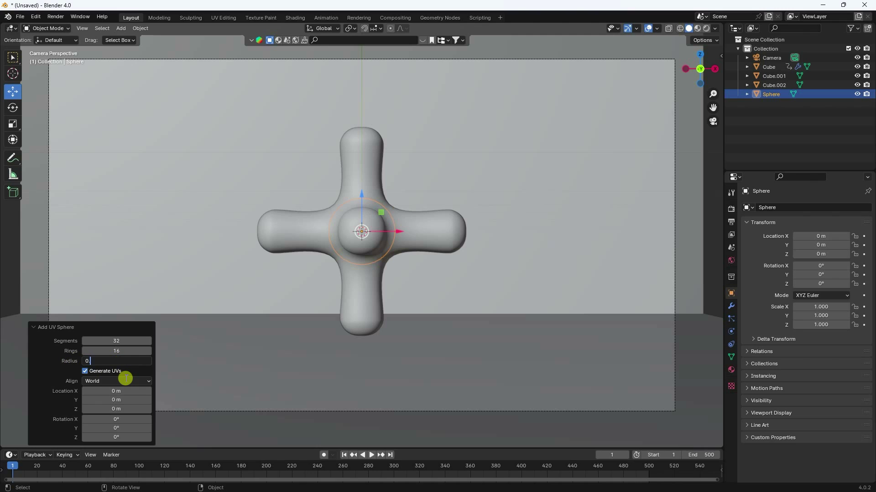
type("5")
key("Return")
Step: Raise the sphere along Z to about 6.18 m and check it above the jack through the camera
scroll(312, 362, "down", 4)
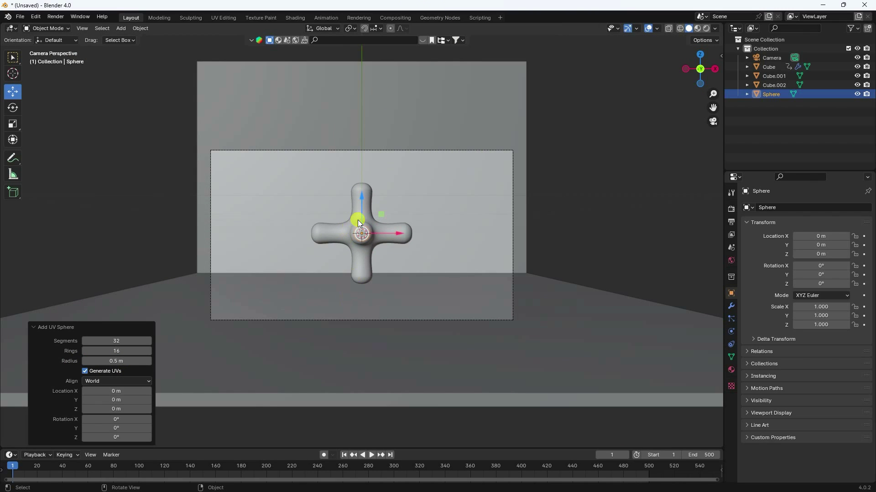
left_click_drag(358, 203, 370, 98)
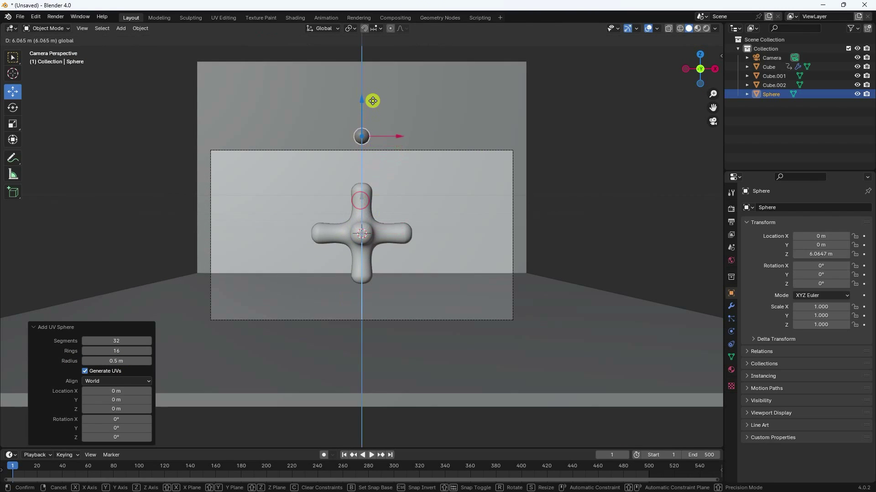
middle_click_drag(362, 120, 361, 155)
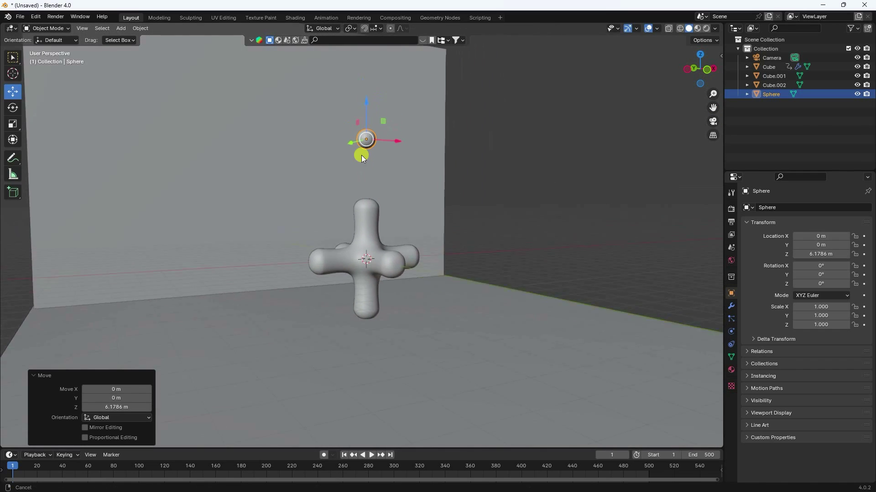
scroll(350, 125, "up", 5)
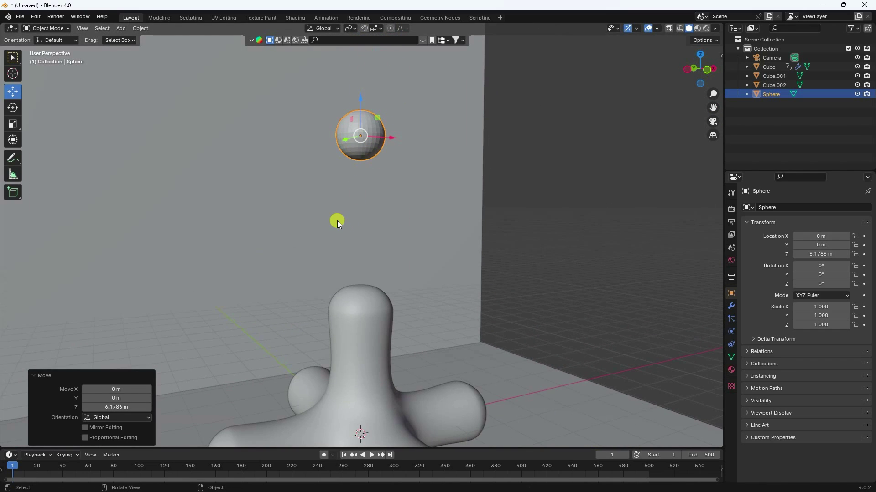
key("KP_0")
scroll(377, 146, "up", 4)
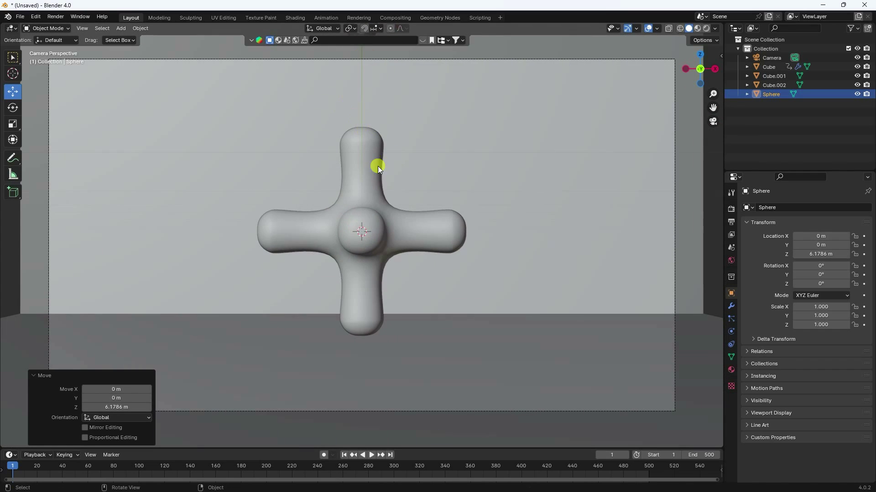
scroll(378, 166, "up", 3, "shift")
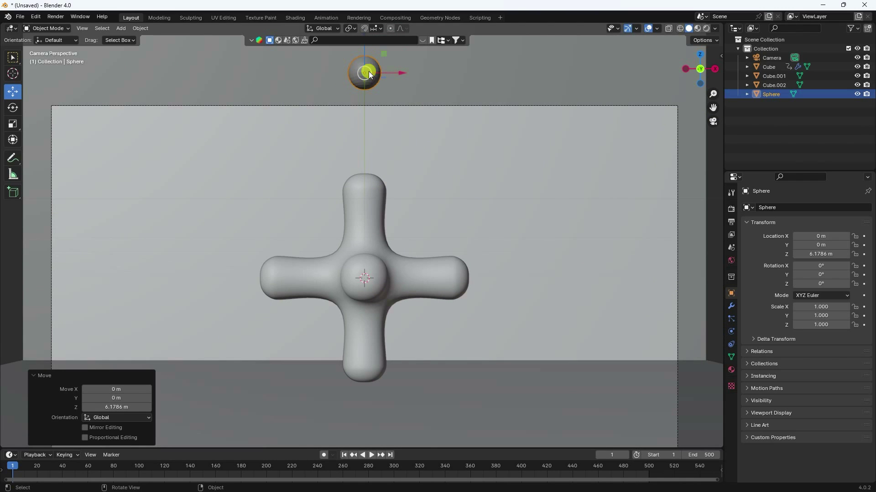
middle_click_drag(354, 82, 329, 149)
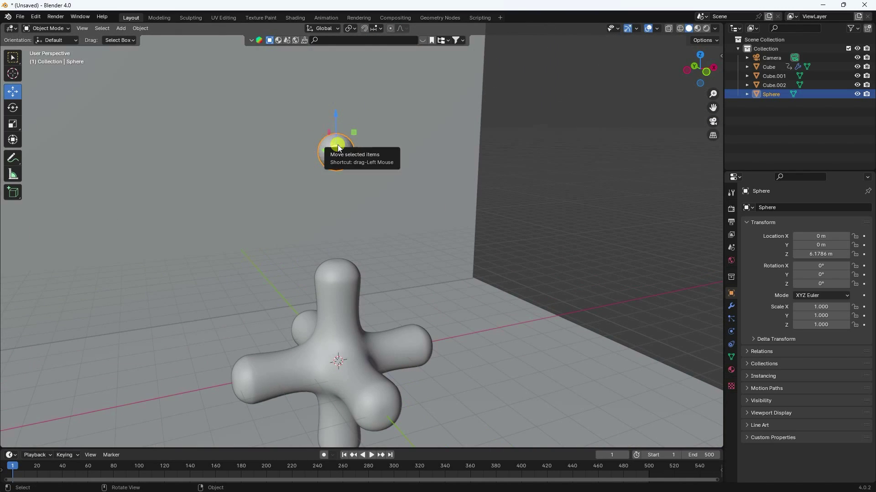
Step: Apply Quick Liquid to the sphere and frame the new Liquid Domain
left_click(141, 28)
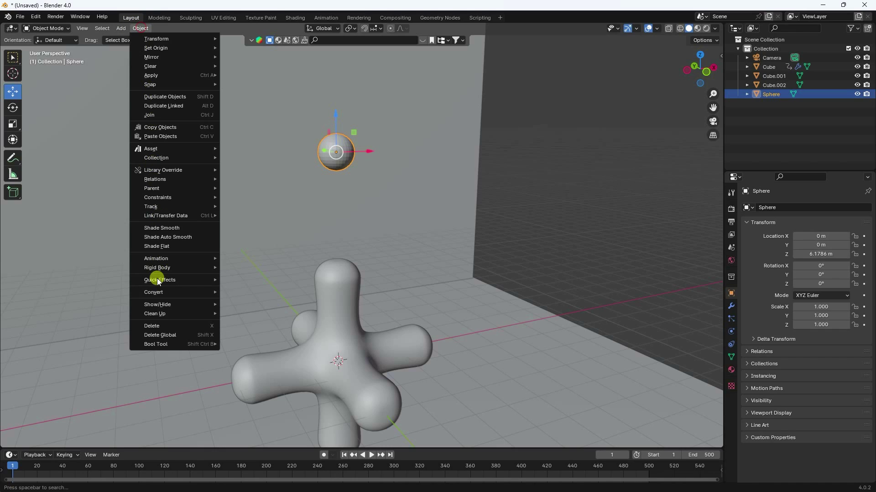
mouse_move(166, 284)
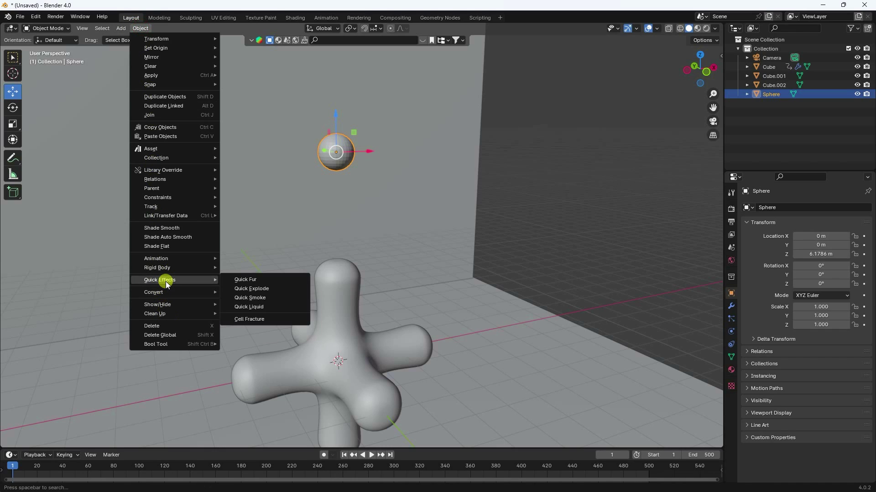
left_click(253, 306)
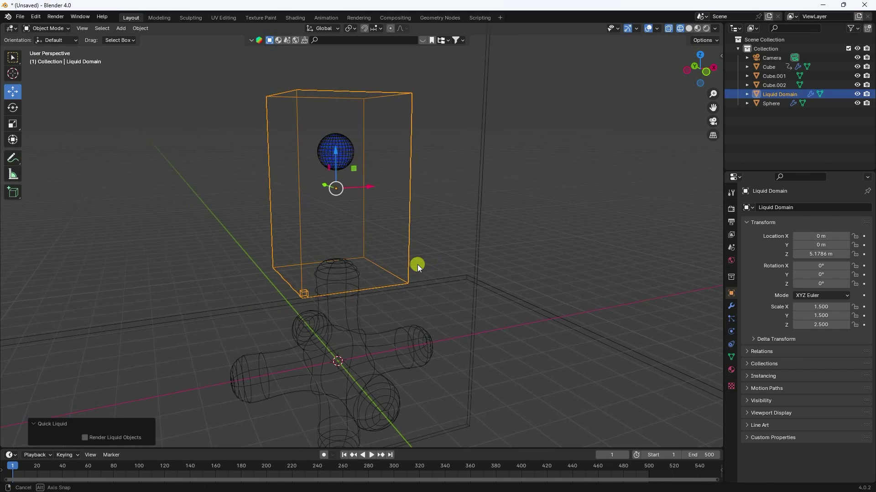
scroll(314, 125, "up", 2)
key("KP_Decimal")
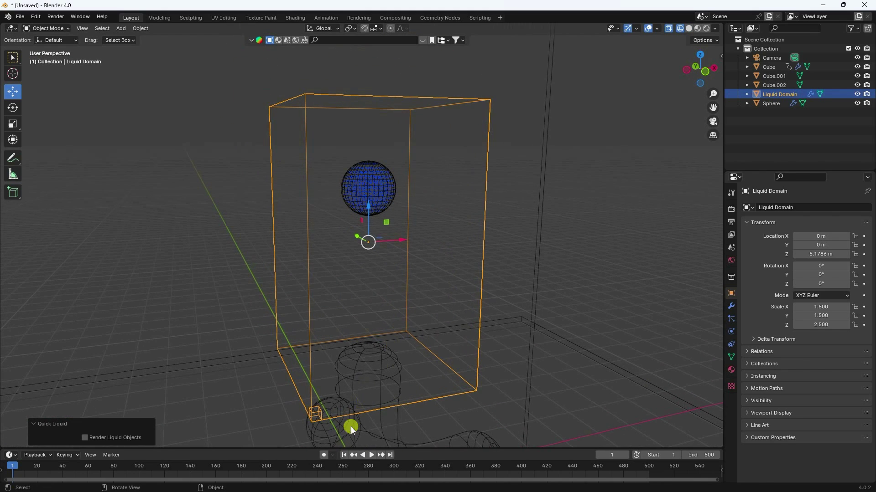
Step: Preview the liquid simulation, then show Physics settings and select the Sphere
left_click(344, 455)
left_click(371, 455)
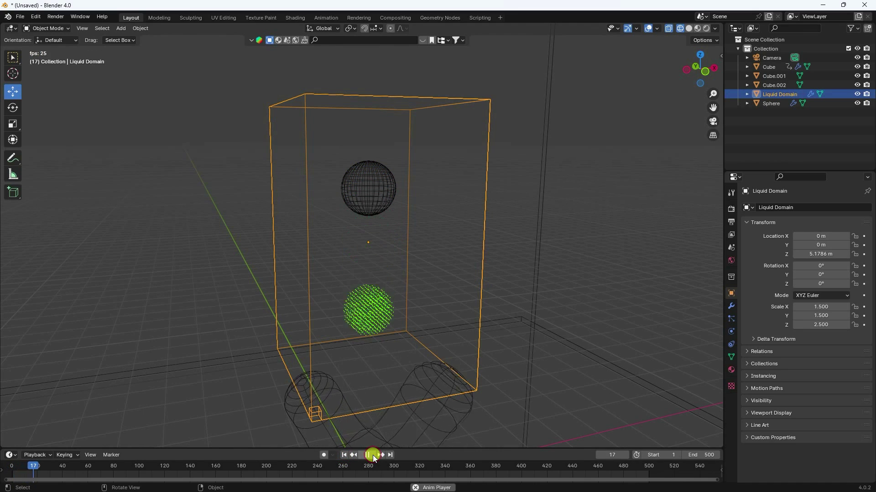
scroll(365, 367, "up", 4)
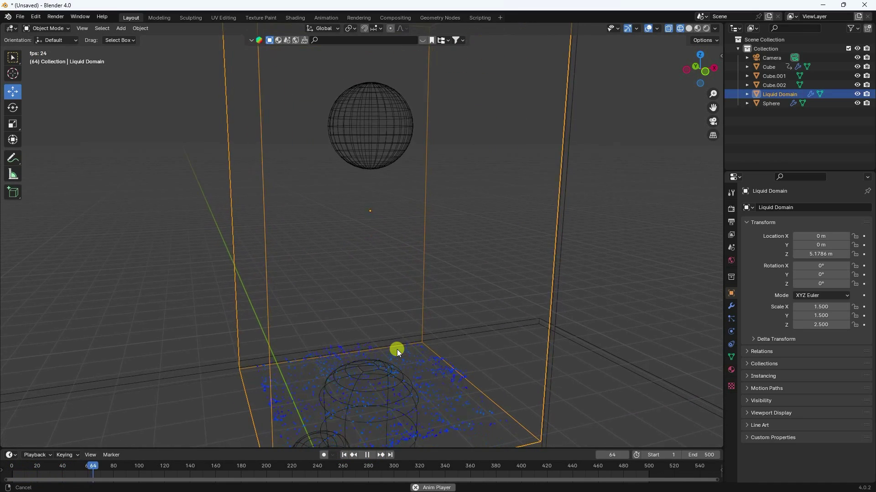
left_click(367, 455)
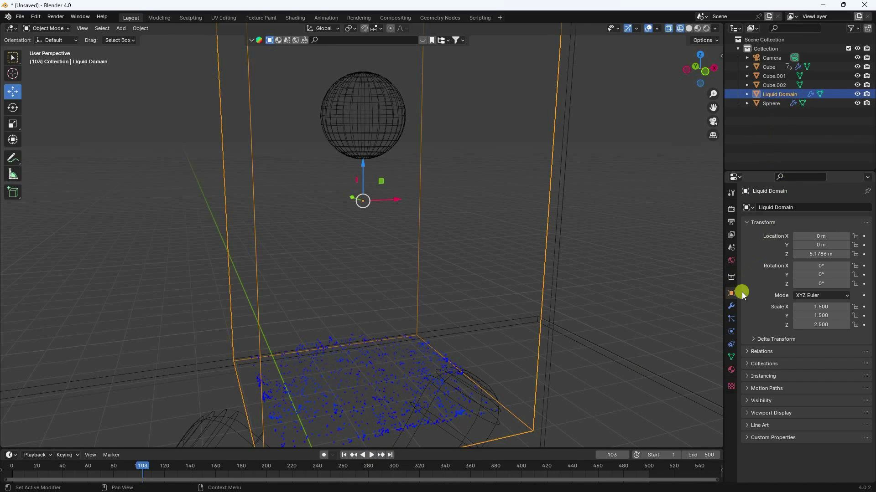
left_click(731, 331)
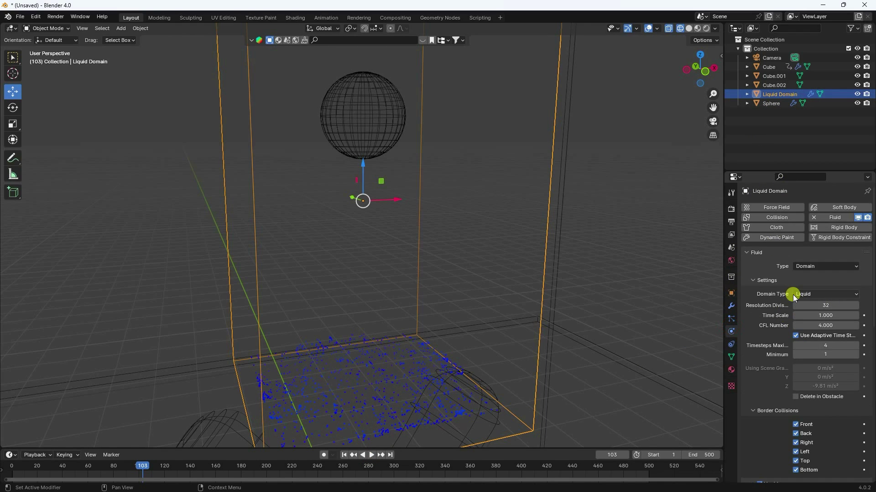
left_click(771, 103)
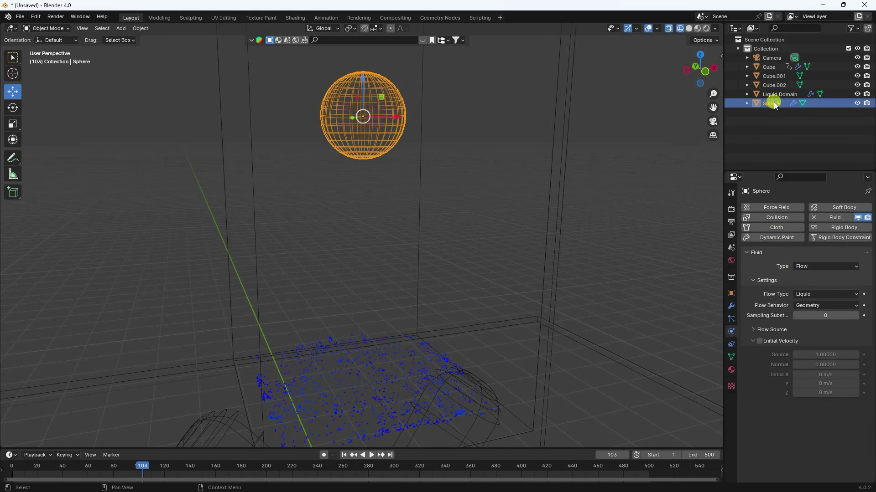
Step: Set the sphere's Flow Behavior to Inflow and preview the stream
left_click(343, 455)
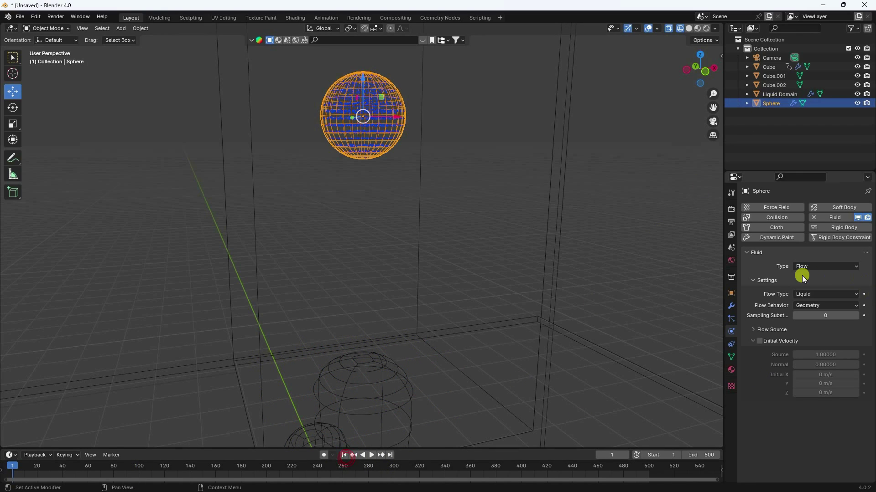
left_click(808, 294)
left_click(771, 322)
left_click(799, 305)
left_click(800, 316)
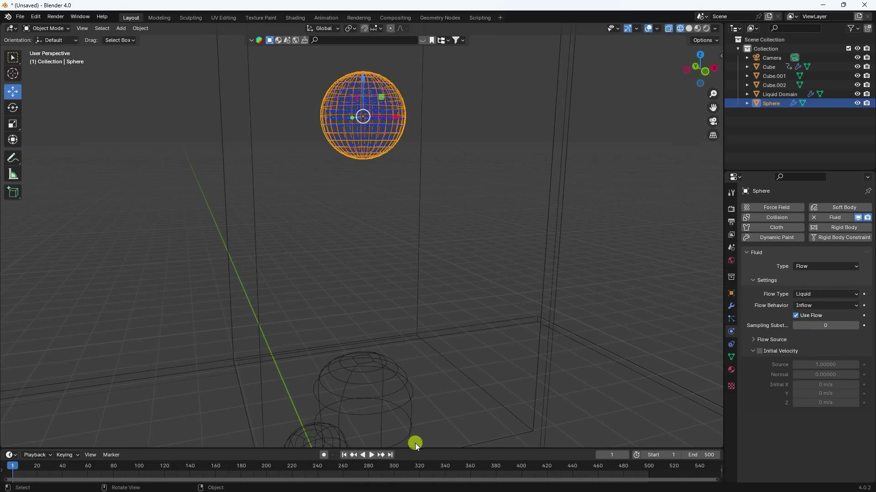
left_click(371, 455)
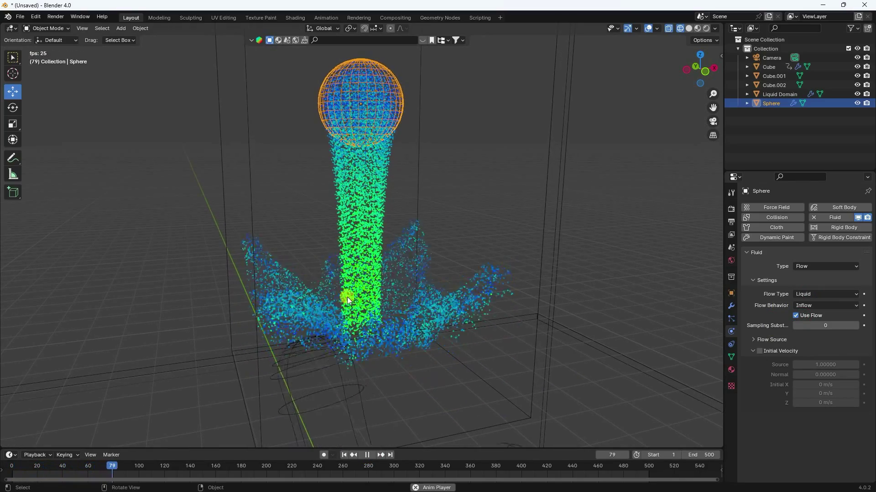
scroll(378, 232, "down", 2)
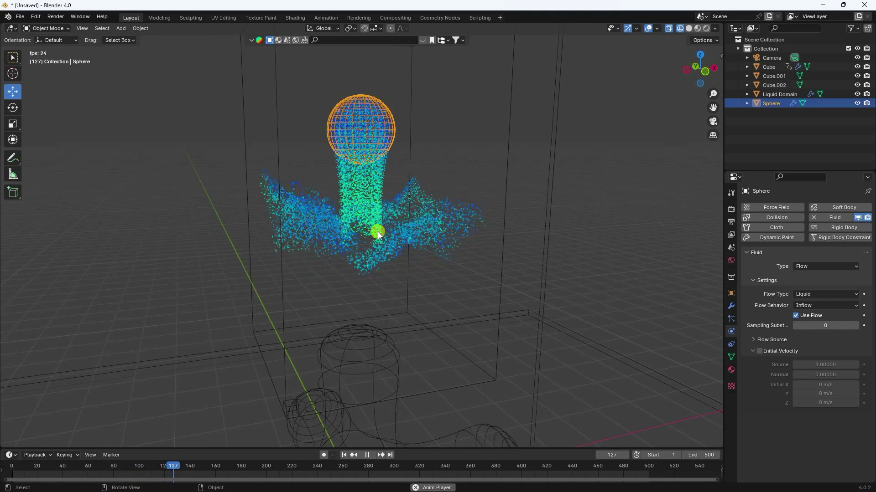
left_click(367, 455)
left_click(344, 455)
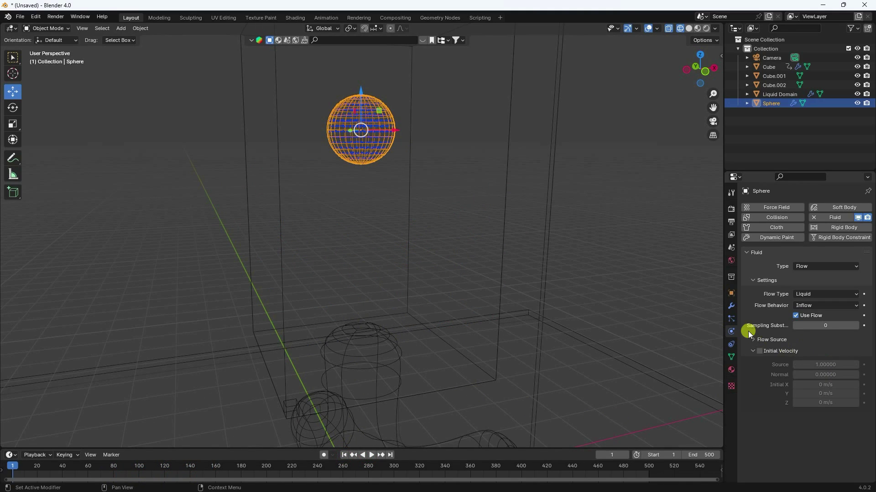
Step: Set the sphere's Sampling Substeps to 10 and replay the simulation to check it
left_click(824, 325)
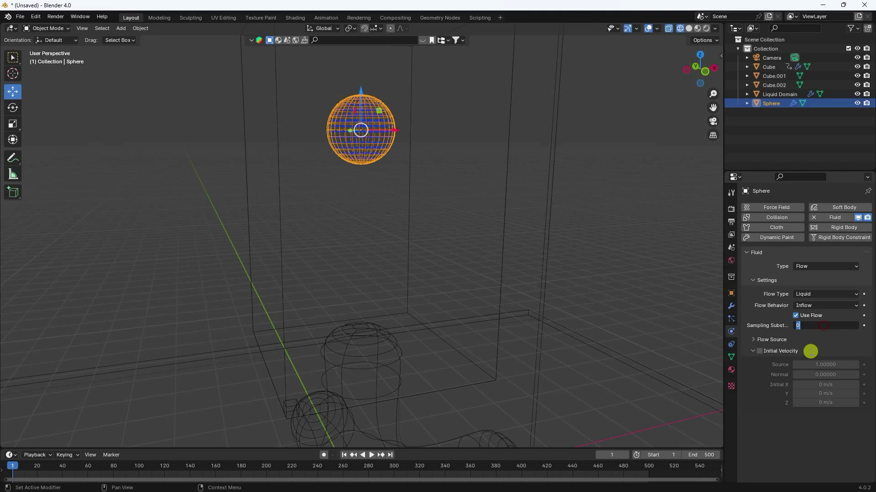
type("10")
key("Return")
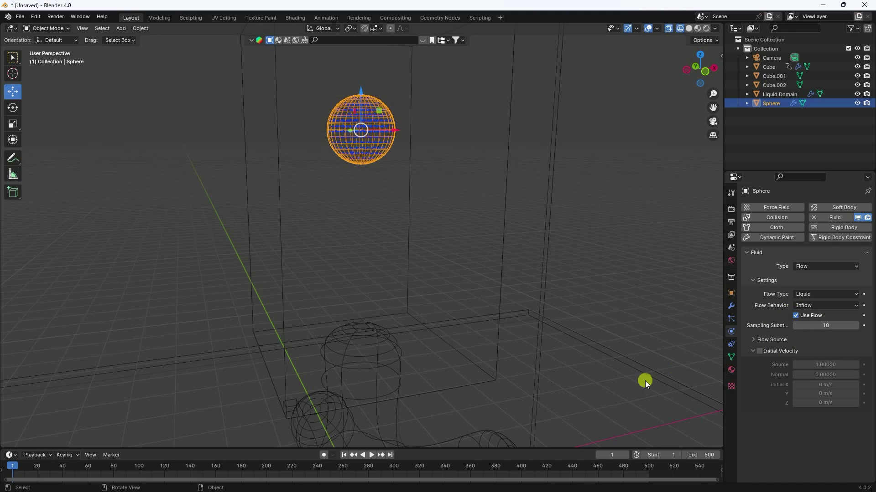
left_click(370, 455)
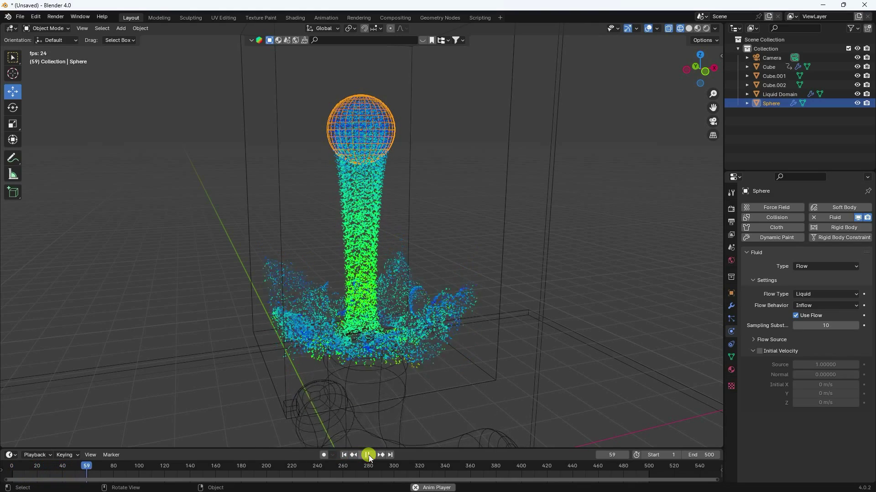
left_click(369, 455)
scroll(327, 199, "down", 3)
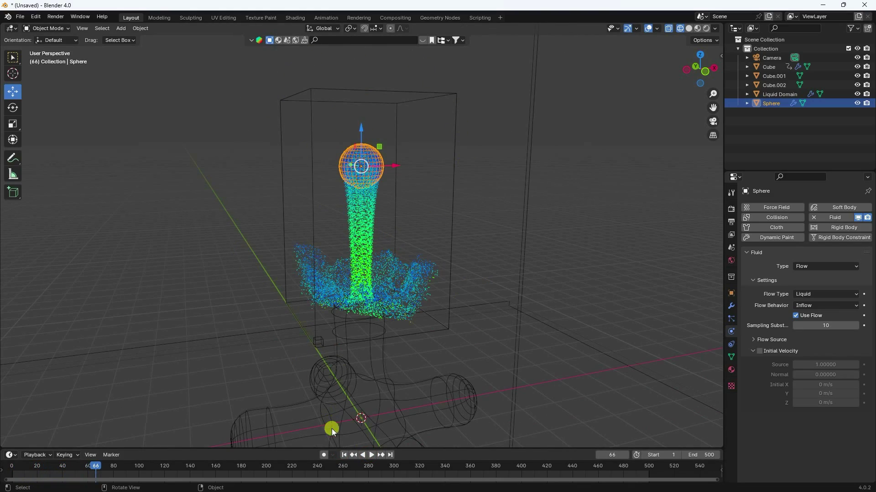
left_click(344, 456)
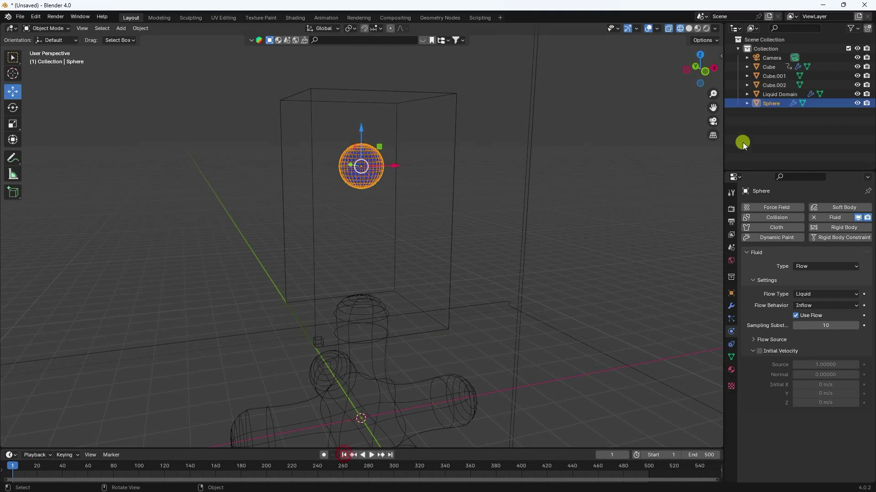
left_click(732, 335)
left_click(730, 328)
Step: Scale the Liquid Domain to 7 on X, Y and Z
left_click(781, 95)
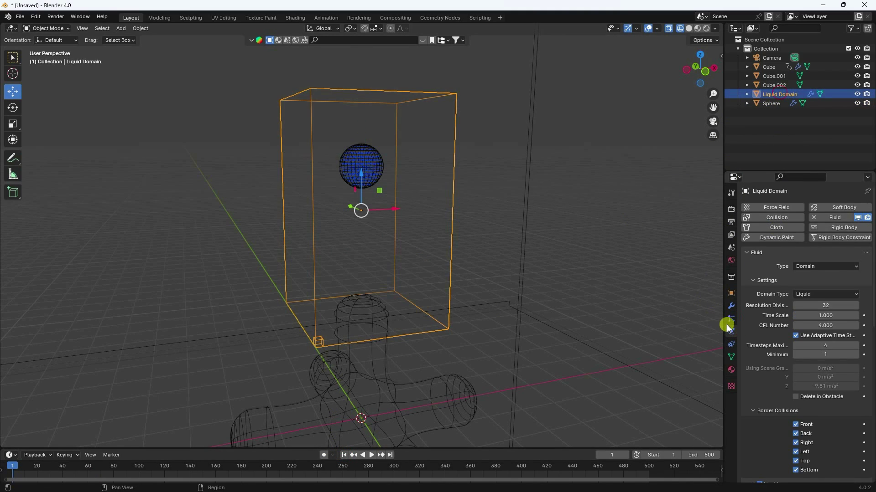
scroll(752, 332, "down", 9)
scroll(752, 335, "up", 7)
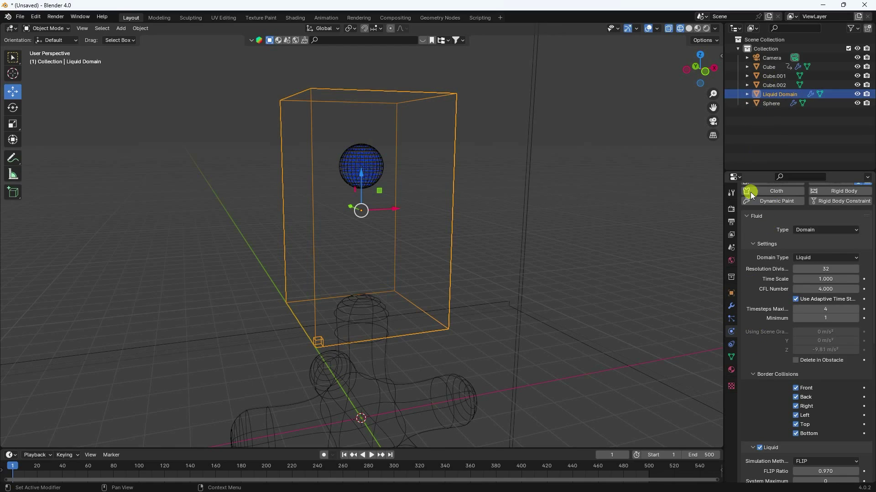
left_click(731, 293)
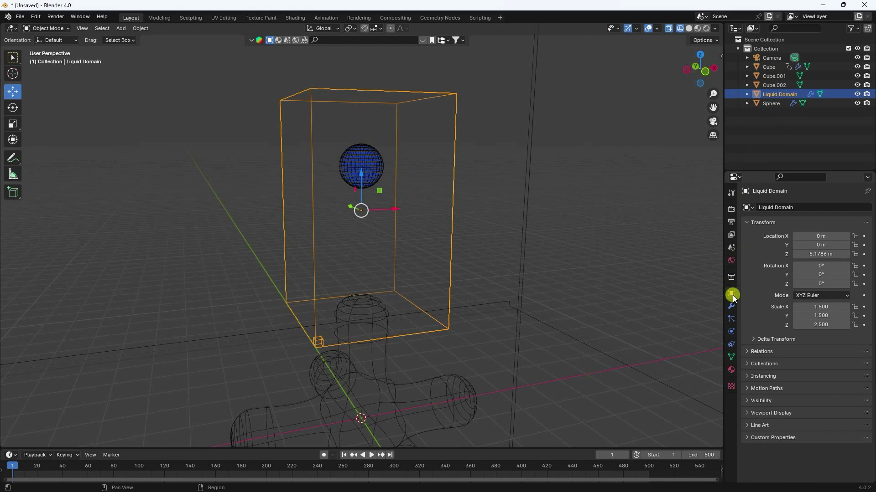
left_click(819, 306)
type("7")
key("Tab")
type("7")
key("Tab")
type("7")
key("Return")
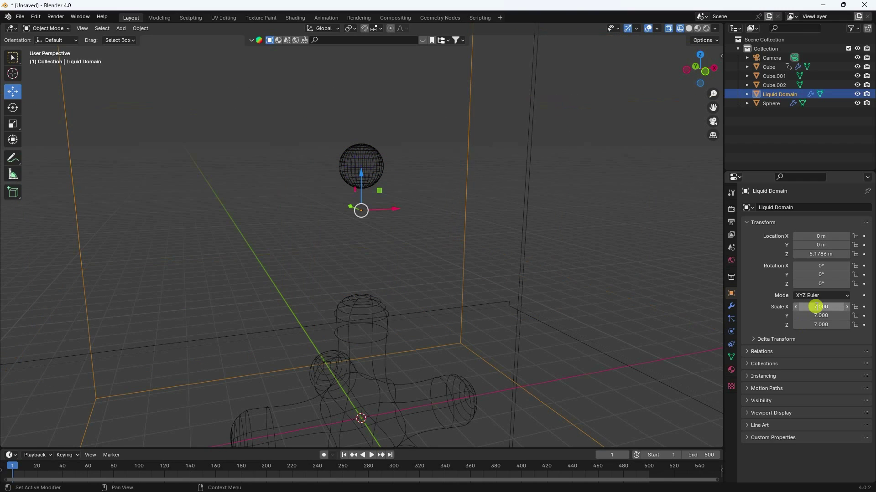
Step: Lower the domain in front view to Z 1.4211 m so it encloses the jack and sphere
scroll(559, 250, "down", 5)
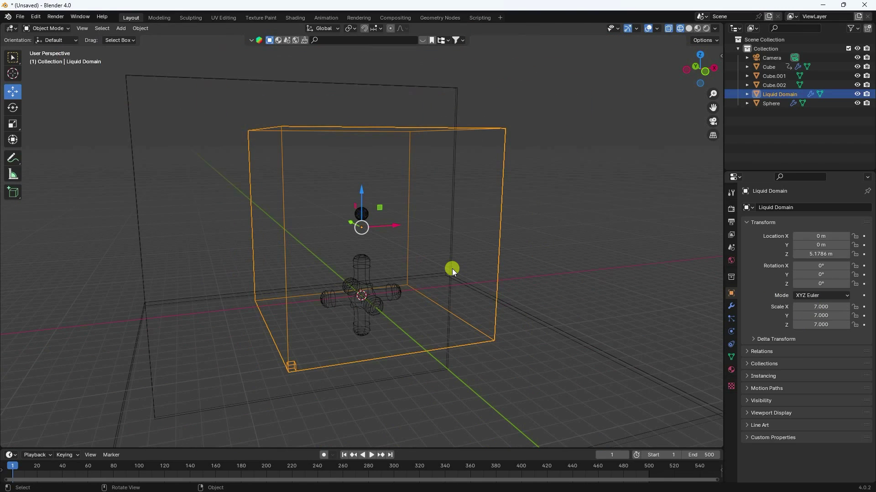
key("KP_1")
scroll(348, 259, "up", 2)
left_click_drag(357, 187, 348, 257)
middle_click_drag(354, 261, 357, 158)
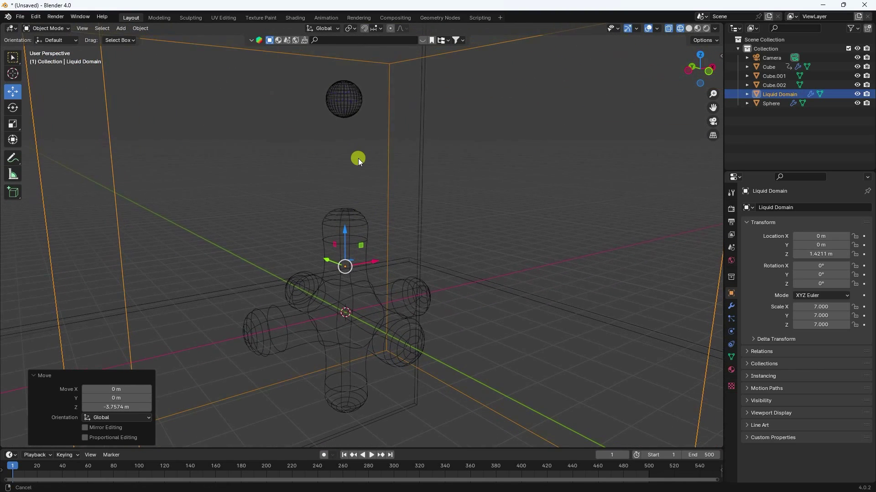
Step: Show the Liquid Domain's fluid physics settings and scroll to the Liquid panel
left_click(730, 307)
left_click(730, 328)
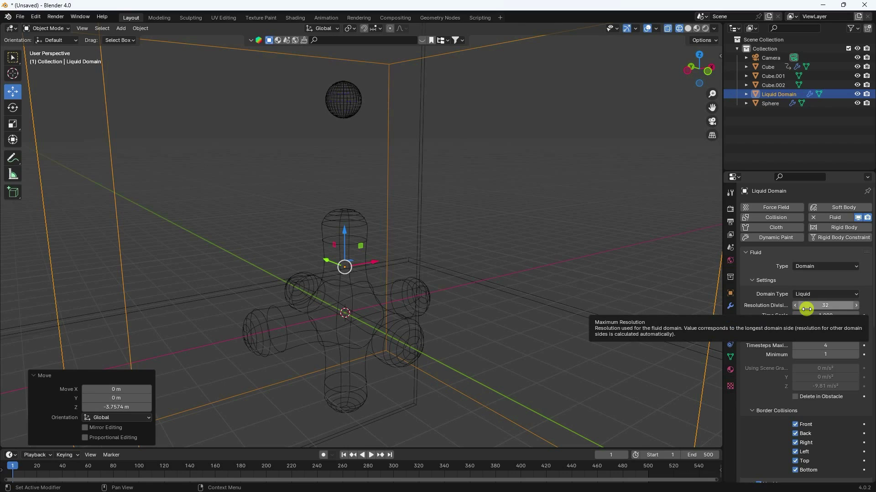
scroll(779, 339, "down", 3)
scroll(776, 333, "down", 4)
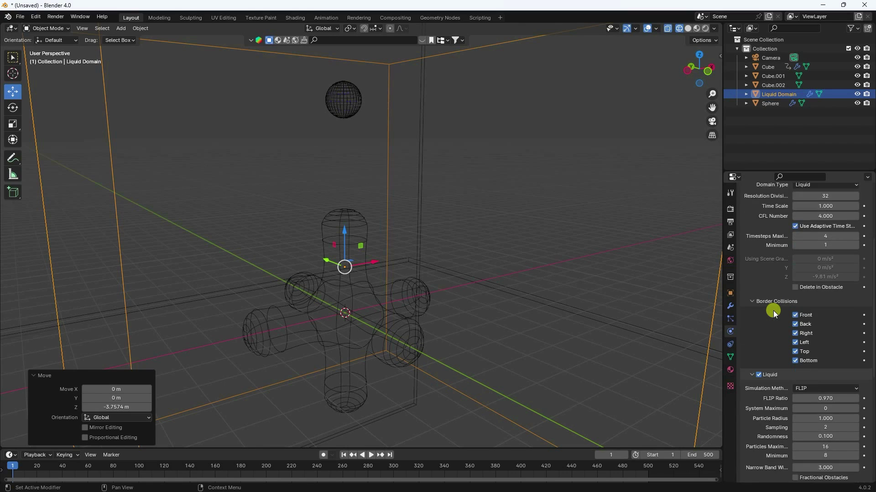
scroll(758, 283, "up", 6)
scroll(760, 301, "down", 1)
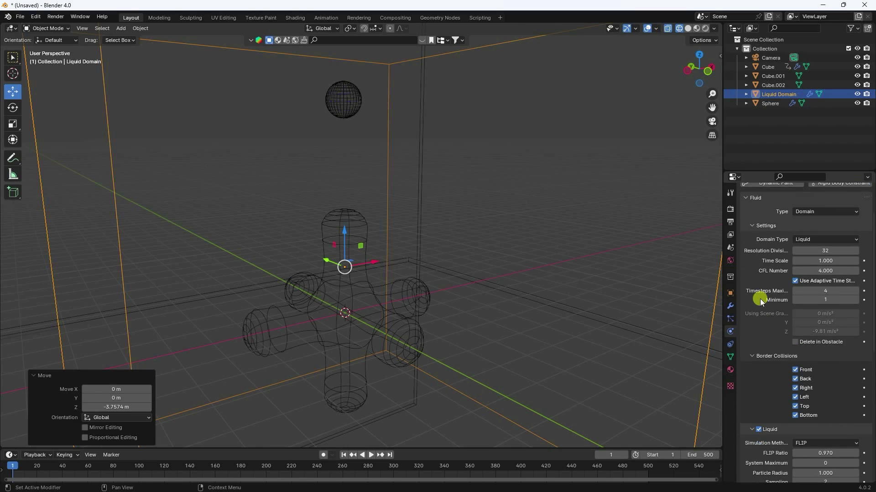
scroll(783, 365, "down", 5)
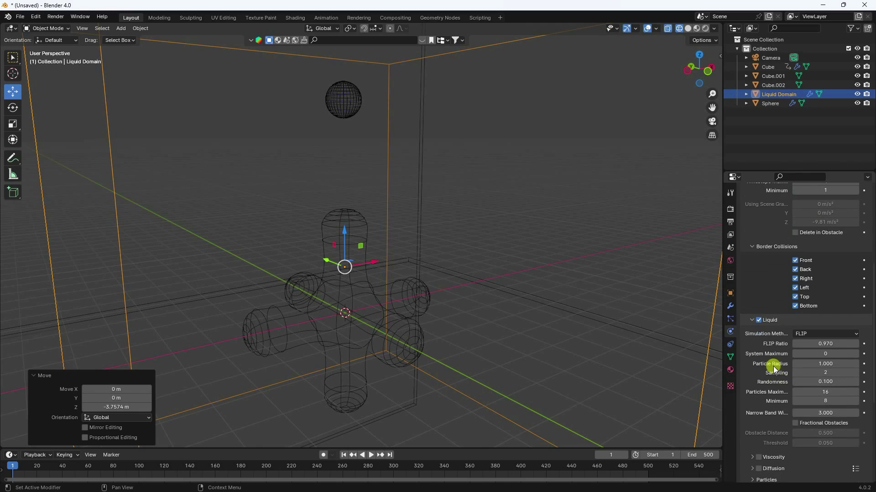
scroll(757, 342, "down", 2)
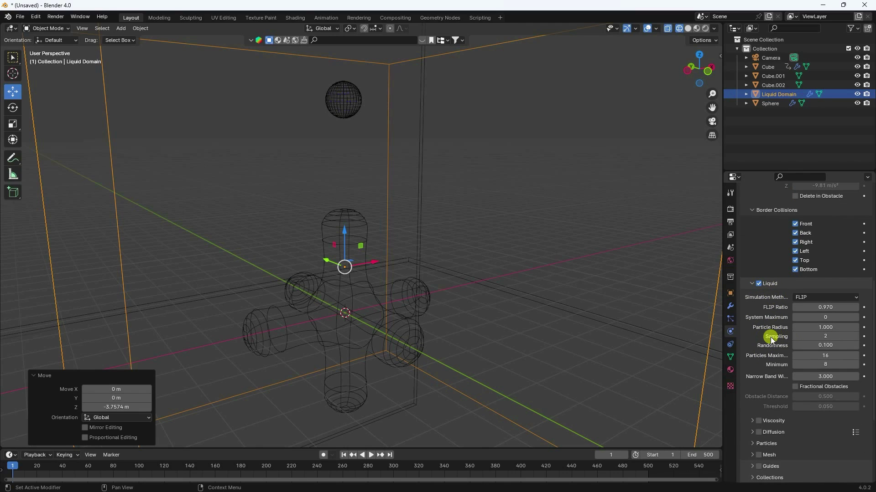
Step: Raise particle Sampling to 4 and Narrow Band Width to 6, undoing the stray Fractional Obstacles toggle
left_click(857, 337)
left_click(856, 337)
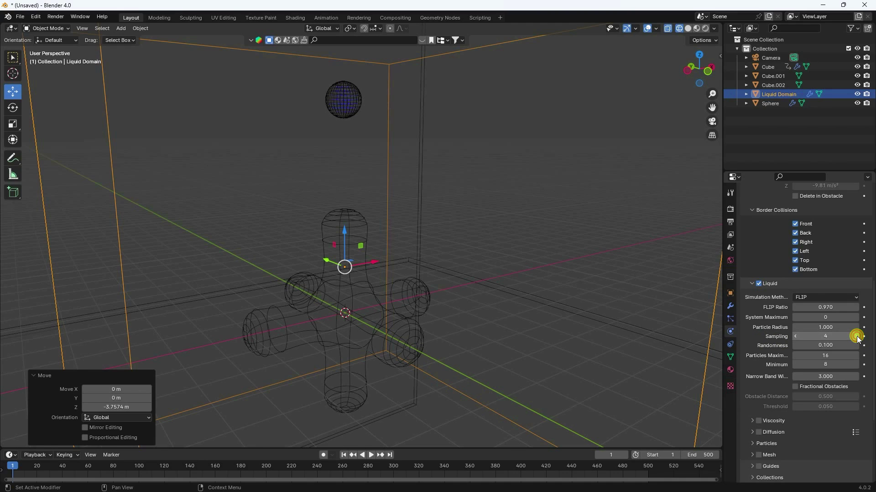
left_click(821, 386)
left_click(823, 377)
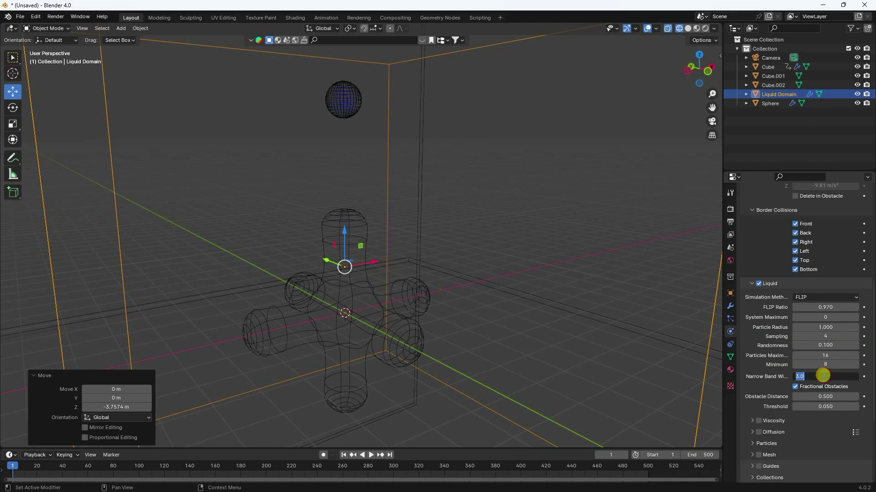
key("Return")
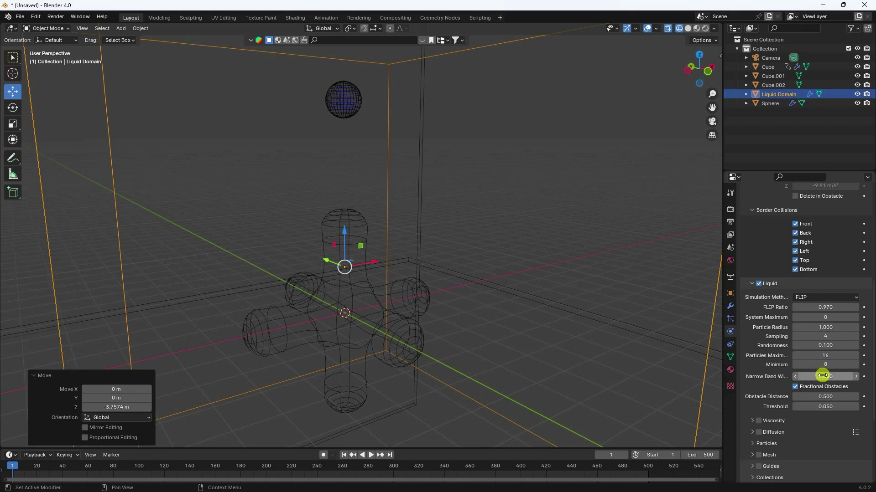
key("ctrl+z")
scroll(798, 328, "down", 5)
key("ctrl+z")
scroll(770, 323, "up", 4)
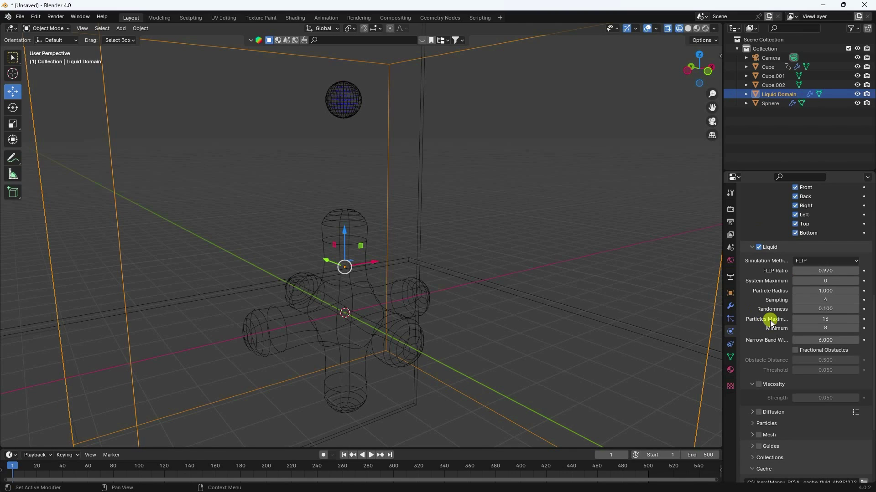
Step: Enable Viscosity for the liquid with a strength of 0.005
scroll(770, 321, "down", 3)
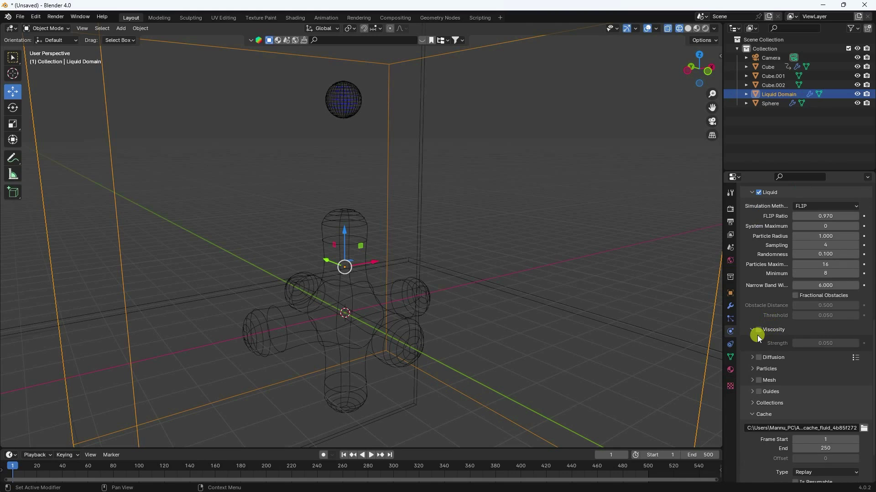
left_click(758, 330)
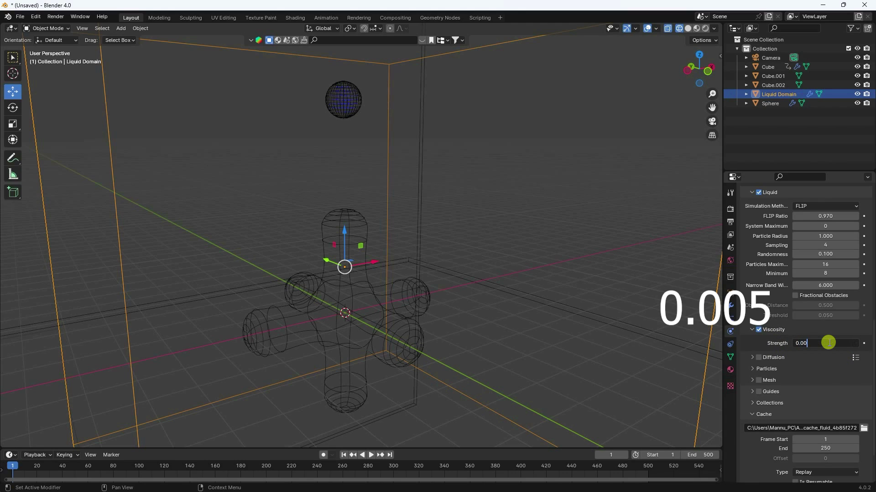
key("Return")
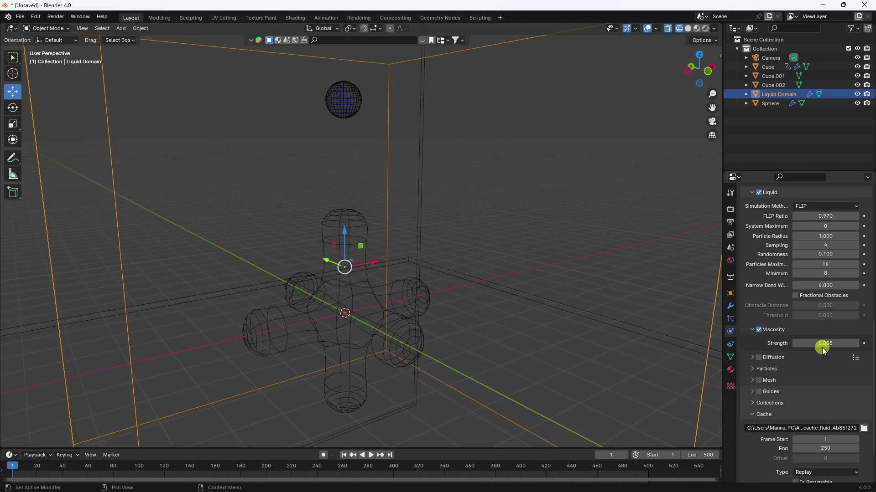
Step: Switch on Diffusion for the Liquid Domain
scroll(765, 335, "down", 3)
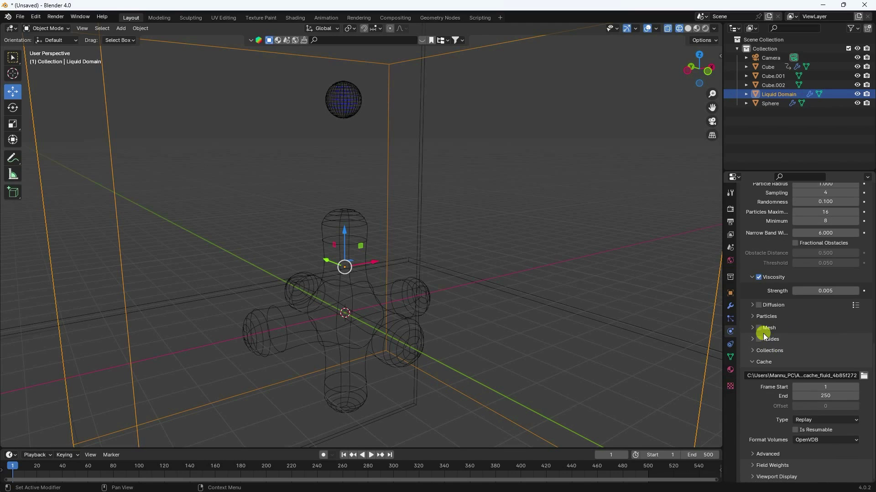
left_click(762, 308)
left_click(758, 305)
left_click(749, 310)
left_click(755, 316)
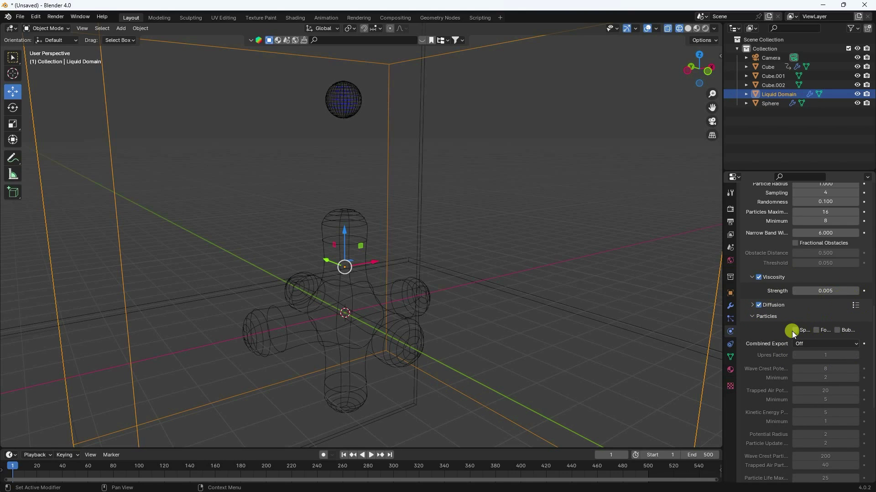
Step: Enable liquid Mesh generation with an Upres Factor of 4
left_click(751, 317)
left_click(759, 329)
left_click(753, 329)
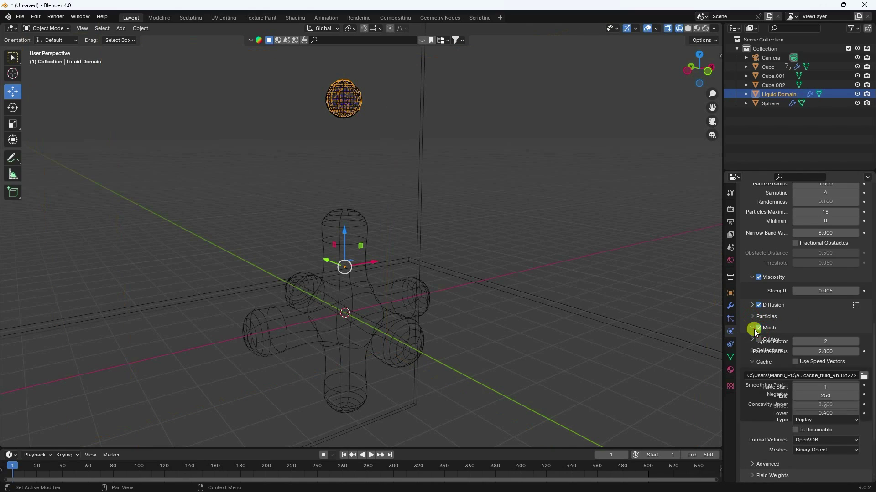
left_click(853, 342)
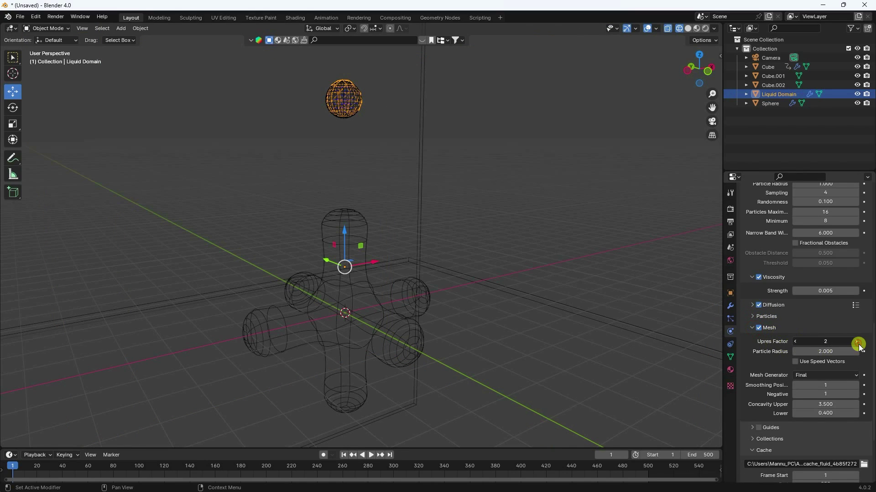
left_click(854, 341)
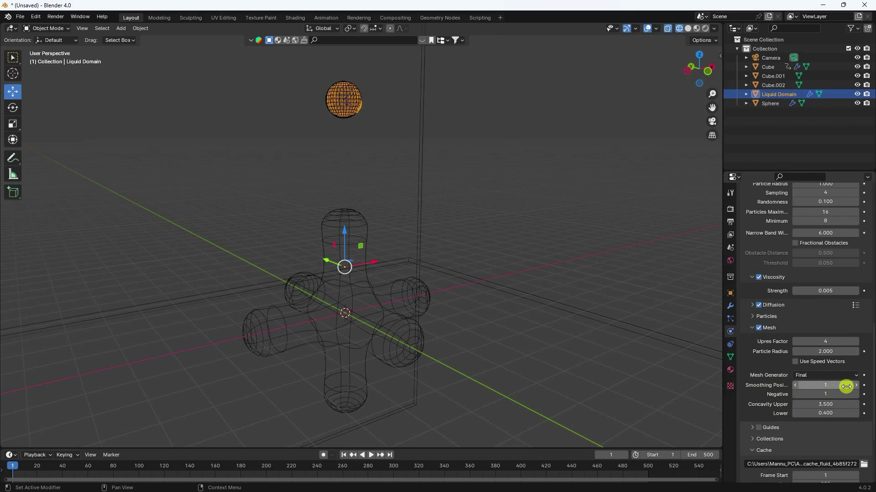
left_click(750, 330)
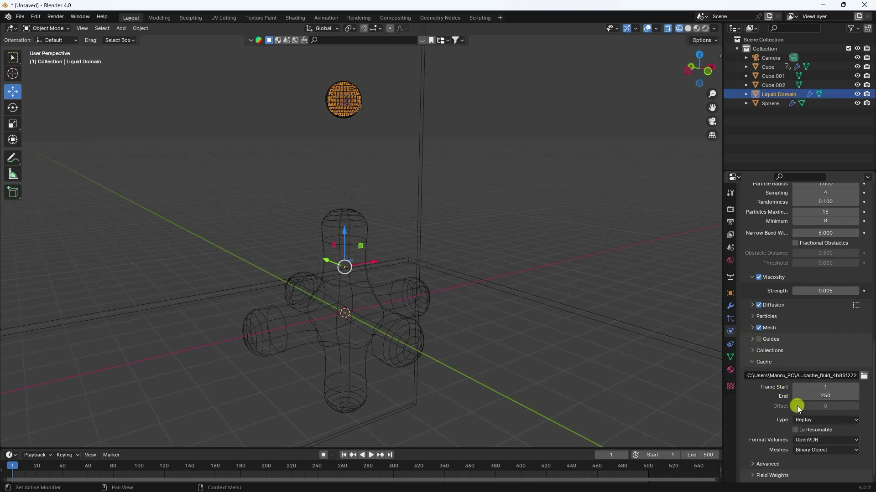
Step: Change the domain's Cache Type to All, then select the jack Cube
left_click(798, 418)
left_click(805, 451)
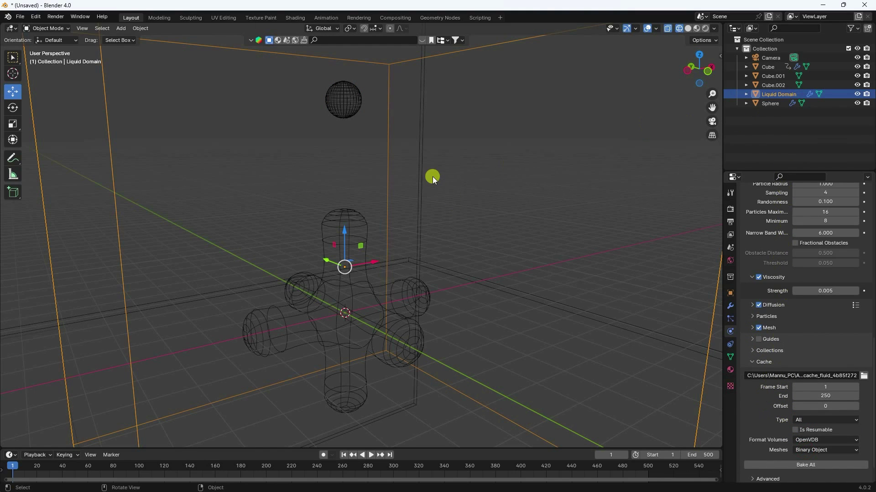
scroll(412, 181, "down", 5)
middle_click_drag(422, 219, 380, 261)
scroll(347, 224, "up", 5)
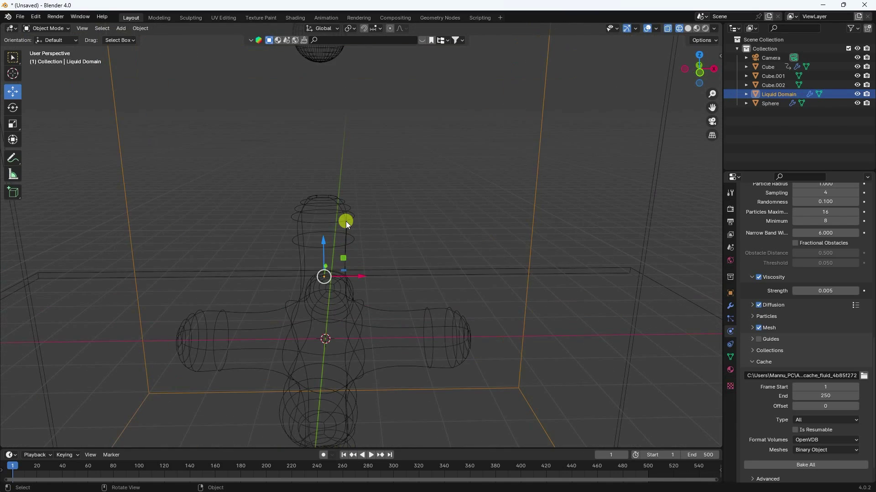
left_click(330, 306)
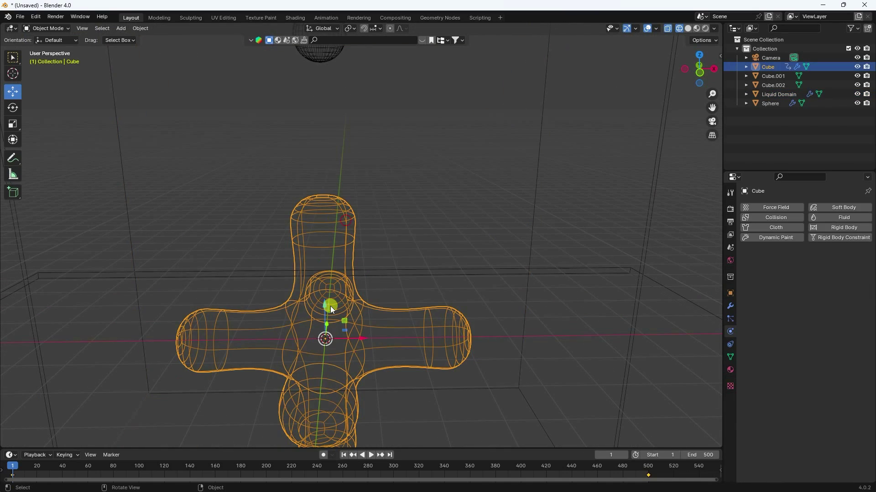
Step: Give the jack Cube Fluid physics as an Effector with 120 Sampling Substeps
left_click(842, 218)
left_click(803, 266)
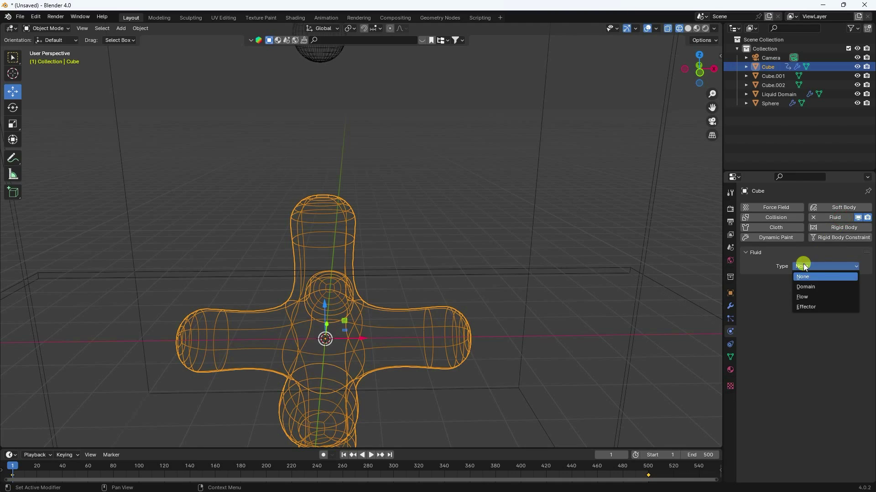
left_click(811, 308)
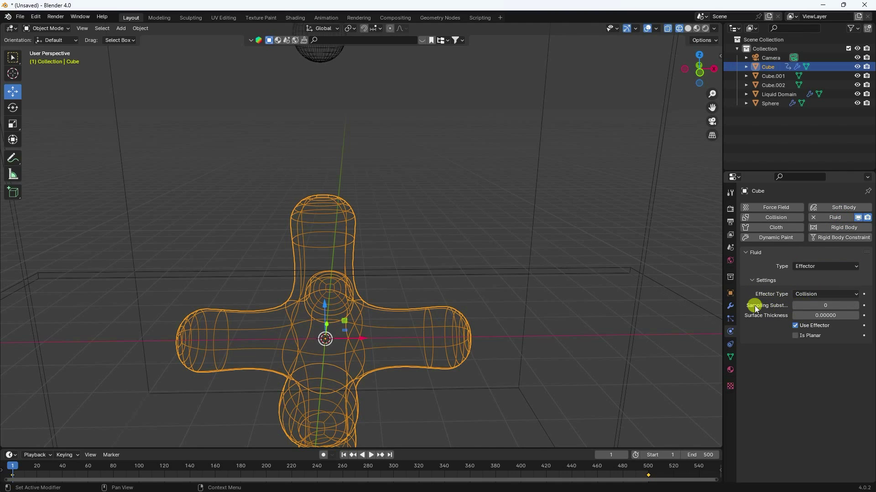
left_click(819, 304)
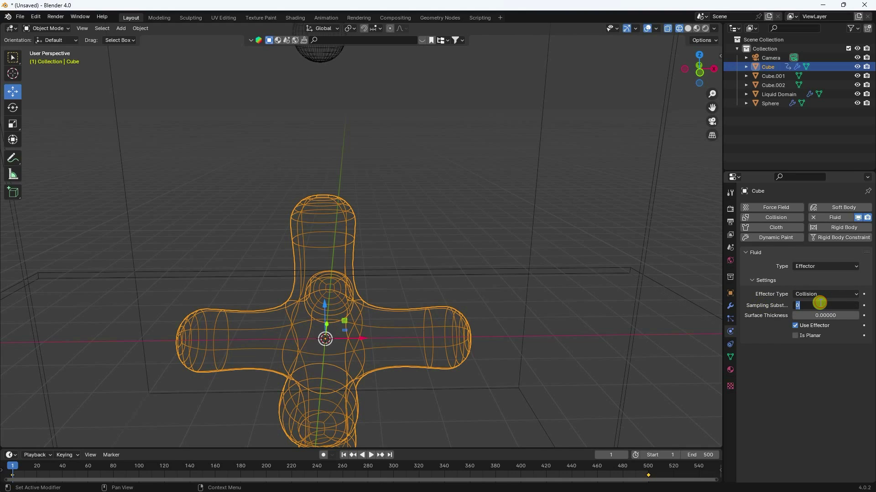
key("Return")
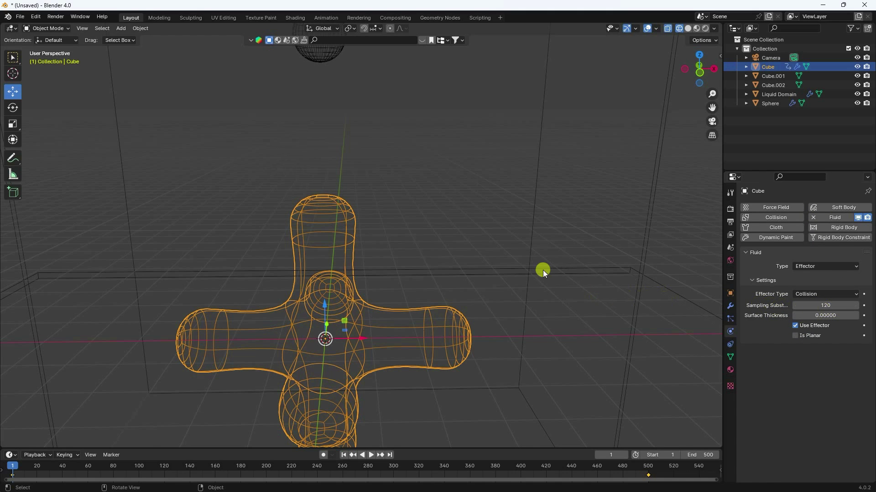
scroll(566, 279, "down", 3)
left_click(602, 283)
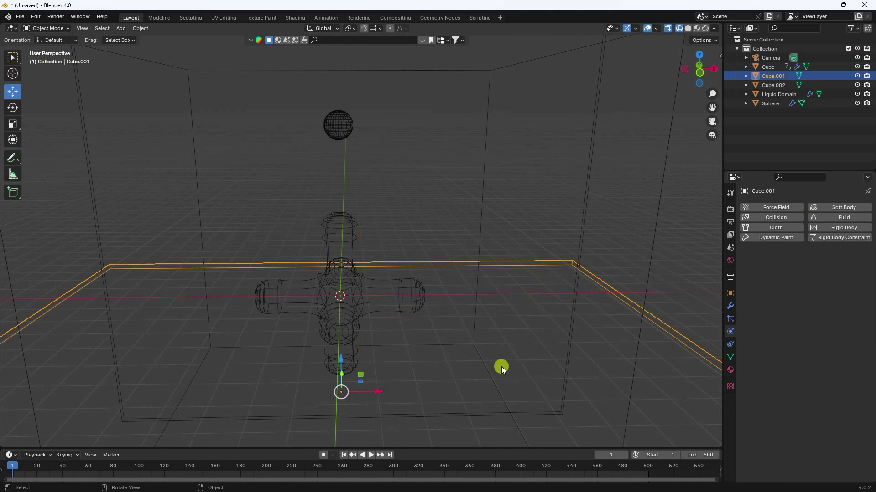
Step: Add Fluid physics to Cube.001 and make it an Effector
scroll(389, 293, "down", 2)
middle_click_drag(389, 293, 399, 340)
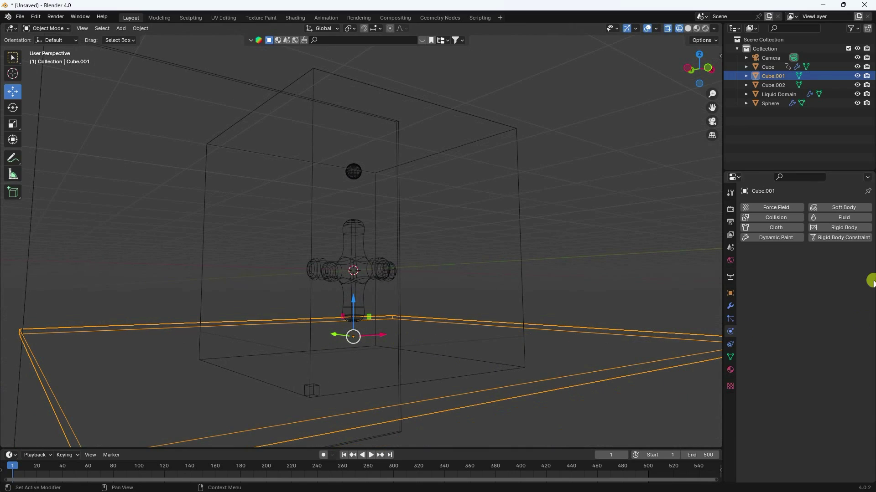
left_click(821, 218)
left_click(821, 265)
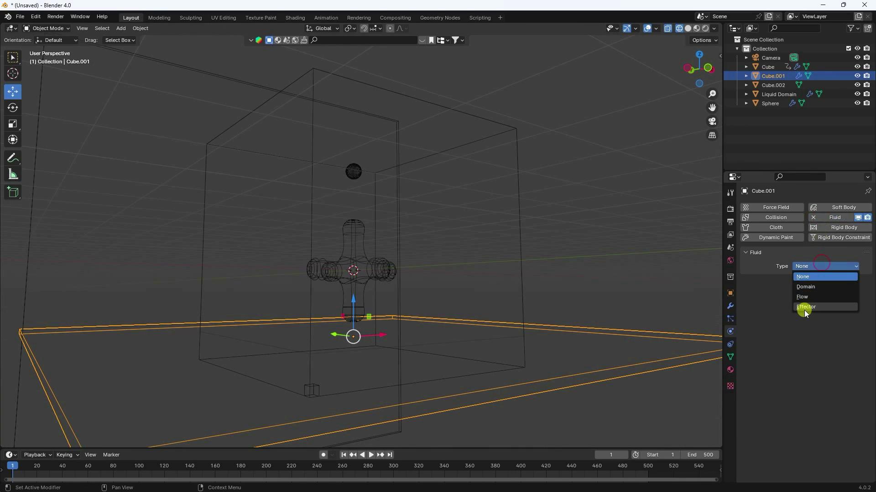
left_click(805, 307)
left_click(813, 306)
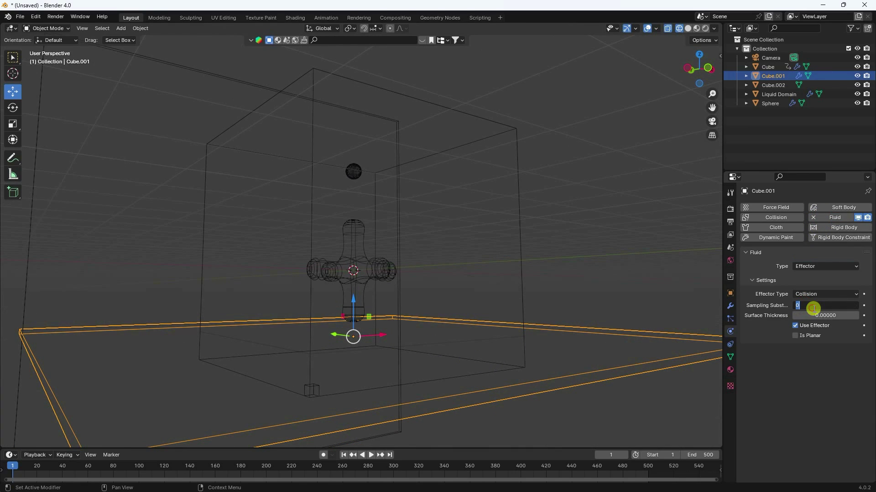
key("Return")
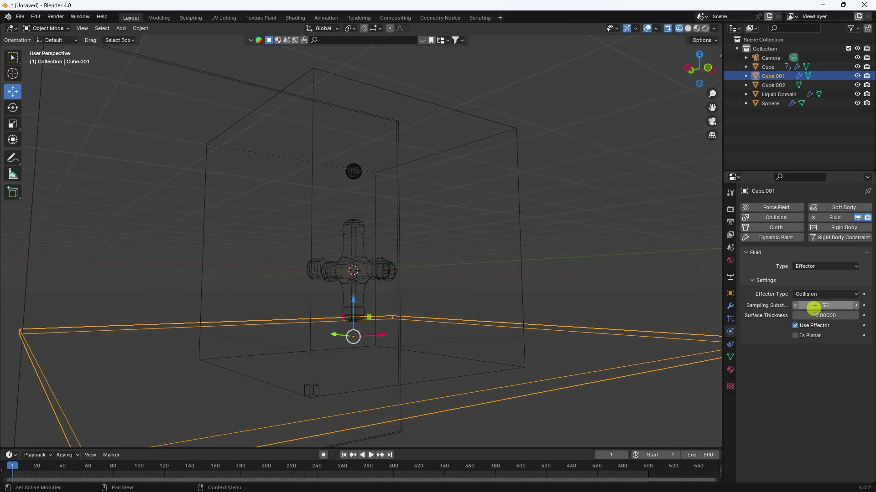
Step: Set Cube.001's Surface Thickness to 0.5 and Sampling Substeps to 75
middle_click_drag(381, 317, 332, 336)
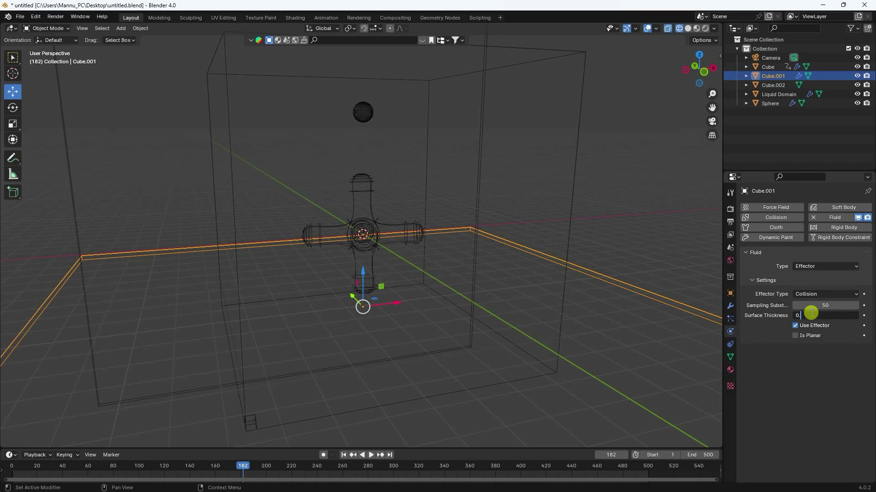
key("Return")
left_click(828, 318)
key("Return")
left_click(824, 305)
type("75")
key("Return")
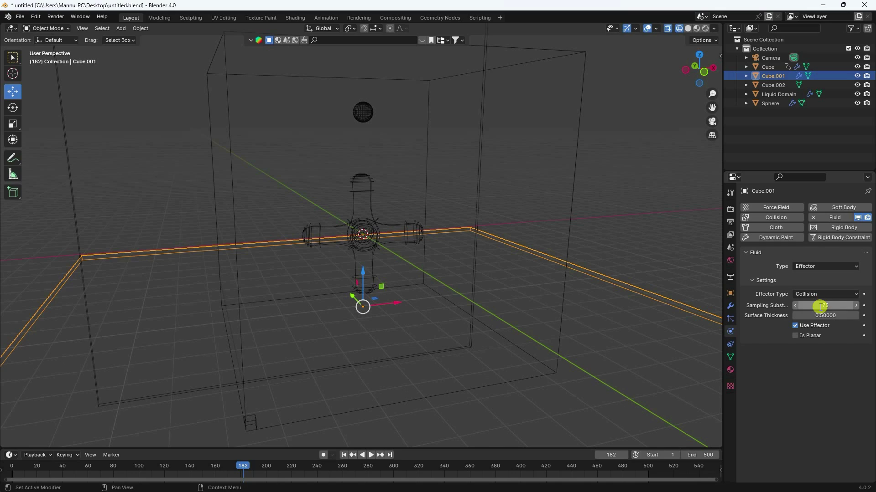
left_click(771, 95)
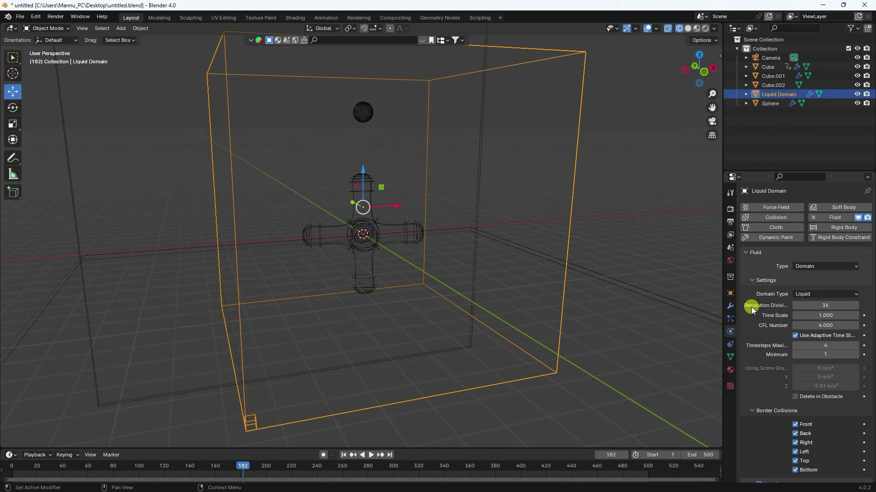
Step: Bump the Liquid Domain's Resolution Divisions up to 40, then scroll down to the Cache panel
left_click(856, 306)
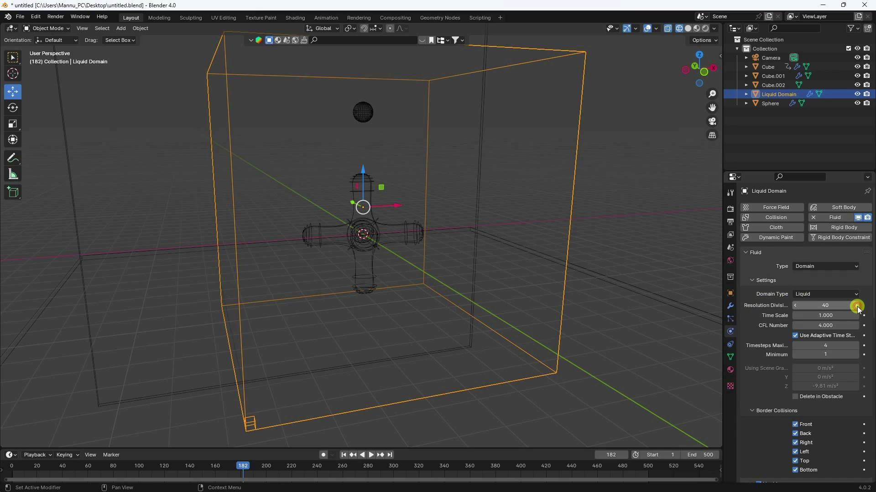
scroll(767, 360, "down", 10)
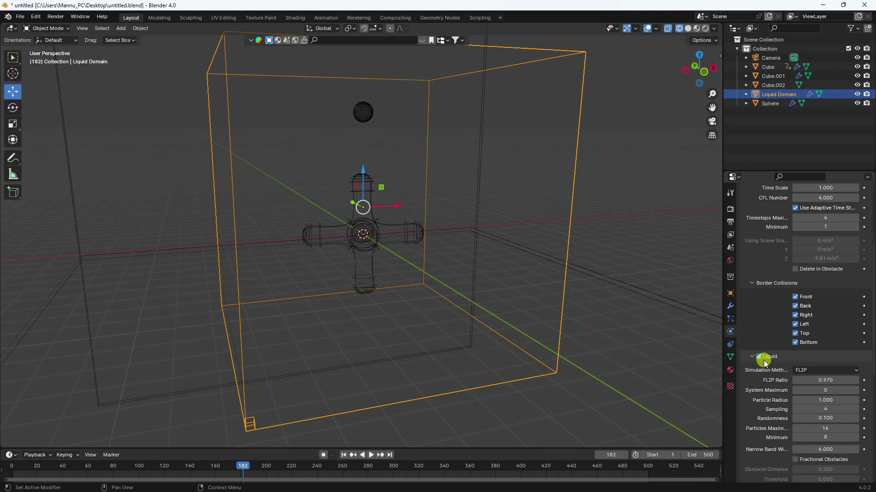
scroll(766, 362, "down", 5)
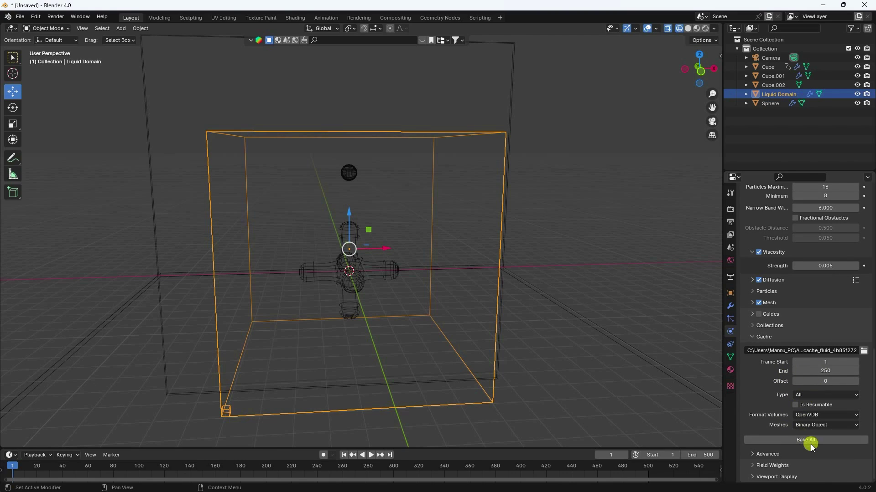
Step: Set Cache End to 500, Bake All, cancel around frame 148, and view the liquid in Solid shading
left_click(827, 373)
key("Return")
left_click(798, 440)
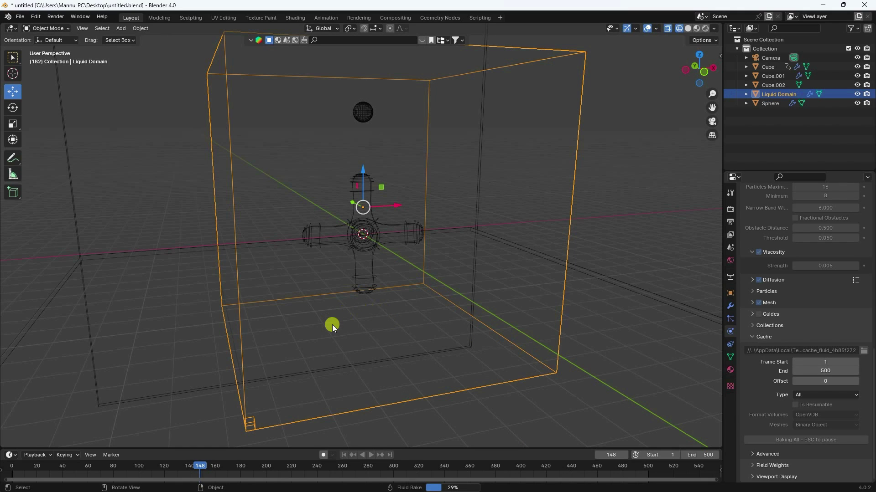
key("Escape")
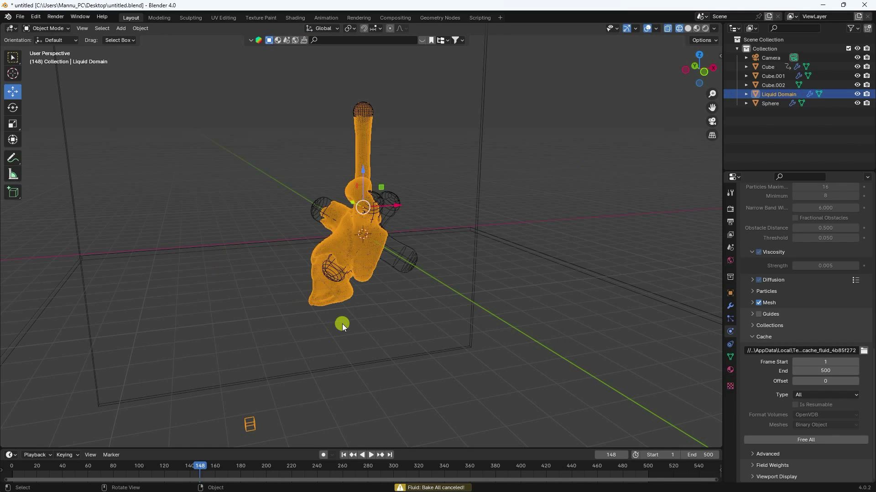
middle_click_drag(379, 276, 352, 270)
left_click(688, 29)
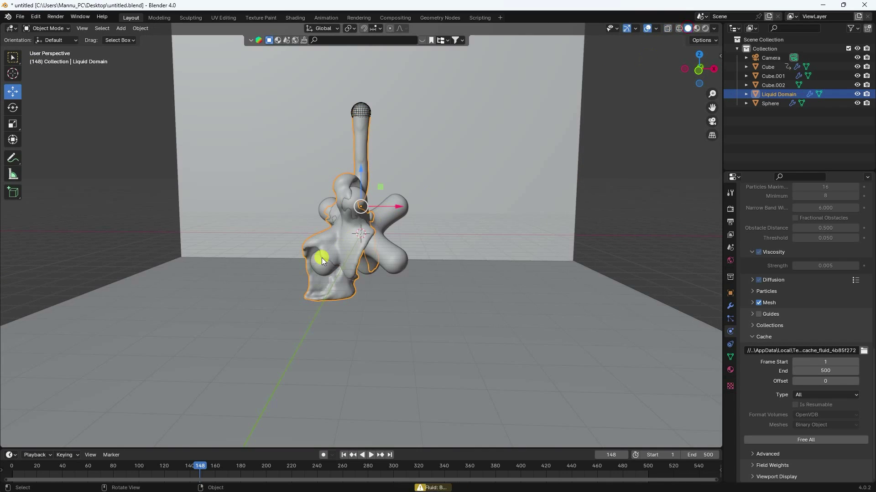
Step: In Front Orthographic view, raise Cube.001 about 0.127 m on Z beneath the liquid
scroll(349, 219, "up", 3)
mouse_move(350, 219)
middle_mouse_down()
mouse_move(373, 217)
mouse_move(385, 195)
mouse_move(349, 194)
mouse_move(331, 264)
middle_mouse_up()
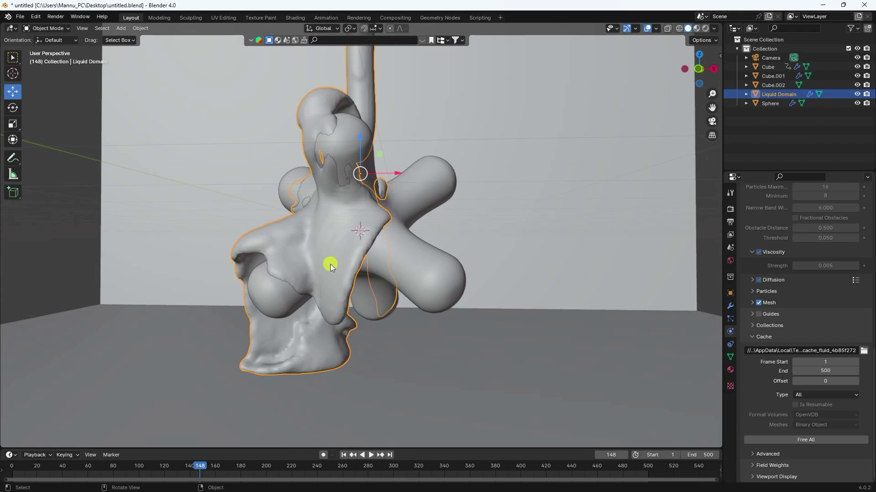
key("KP_1")
left_click(326, 396)
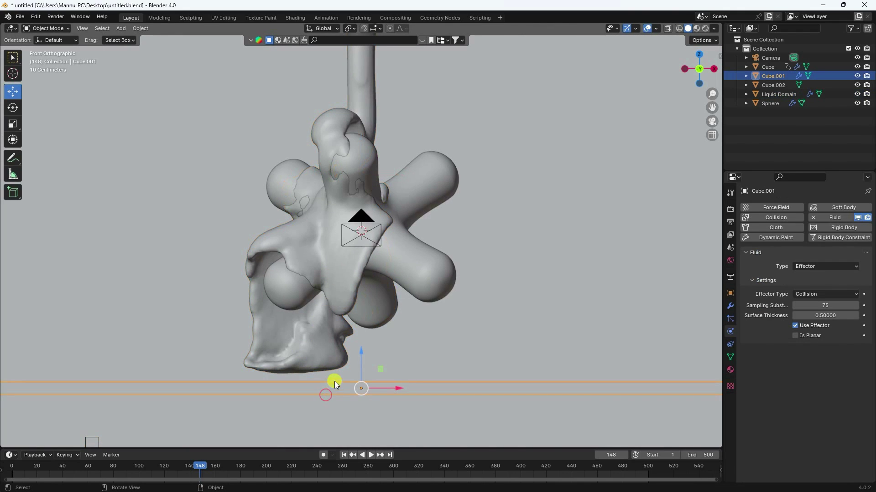
left_click_drag(366, 349, 362, 343)
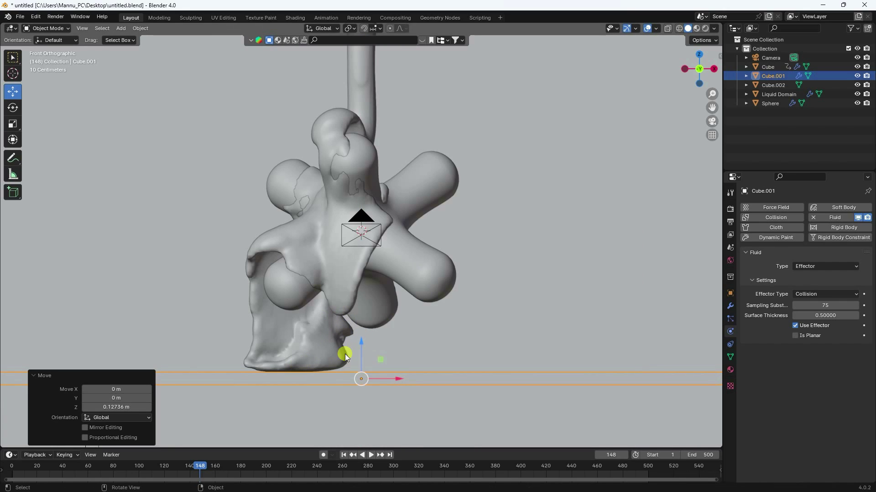
scroll(345, 354, "down", 2)
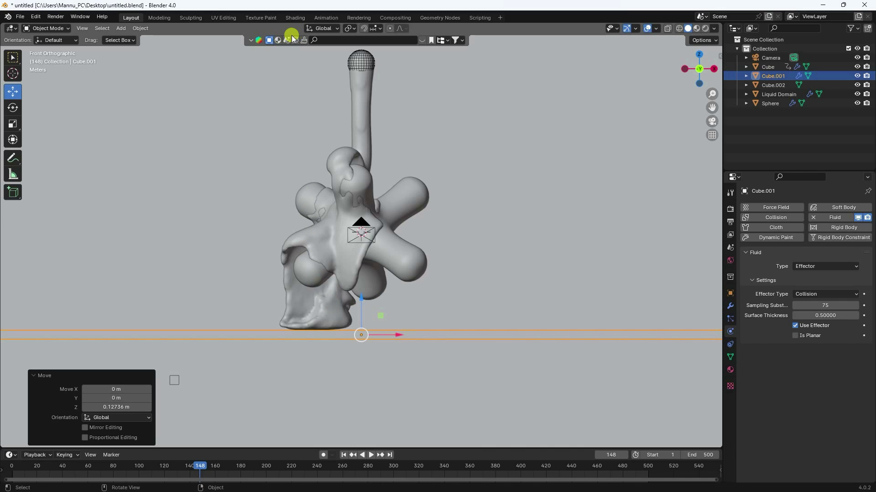
Step: Search the BlenderKit material library for 'candy'
left_click(277, 42)
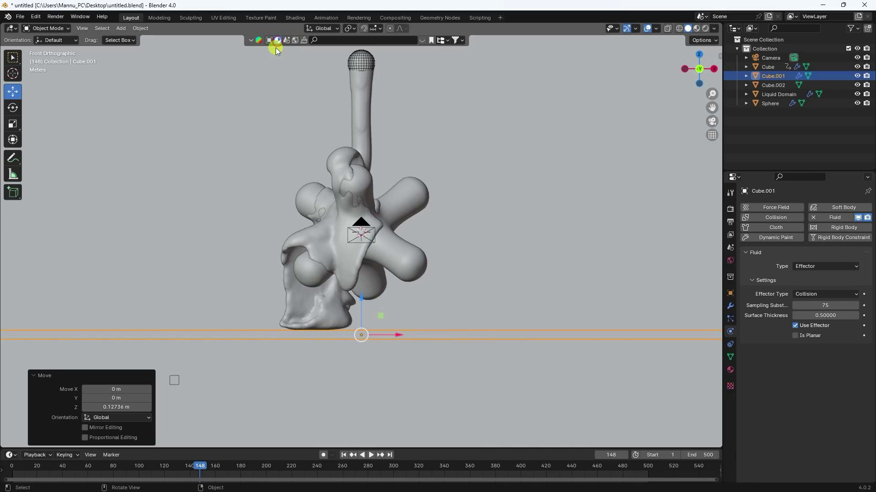
left_click(330, 40)
type("candy")
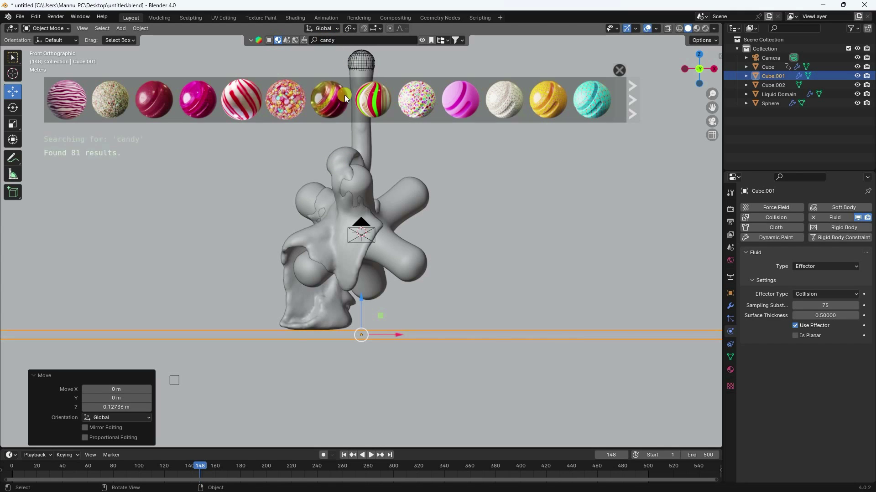
Step: Apply the Lolly Pop Candy material to the liquid mesh
middle_click_drag(339, 190, 338, 208)
mouse_move(141, 98)
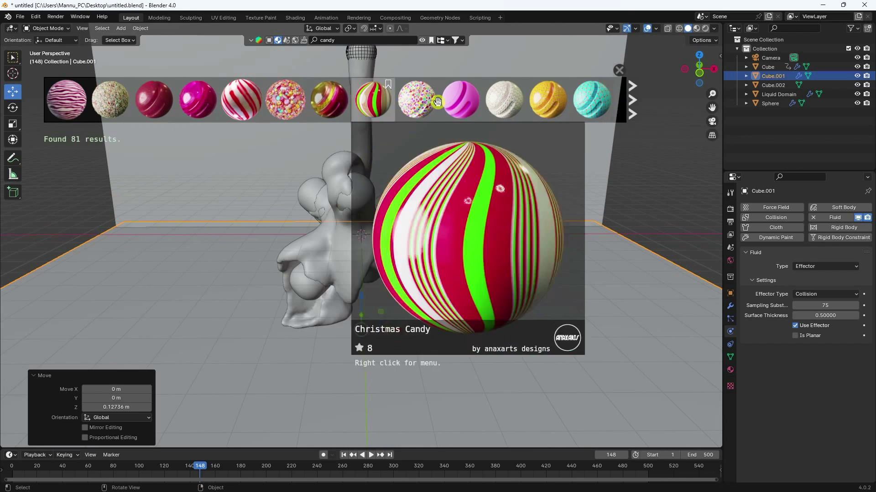
scroll(410, 189, "up", 4)
mouse_move(193, 108)
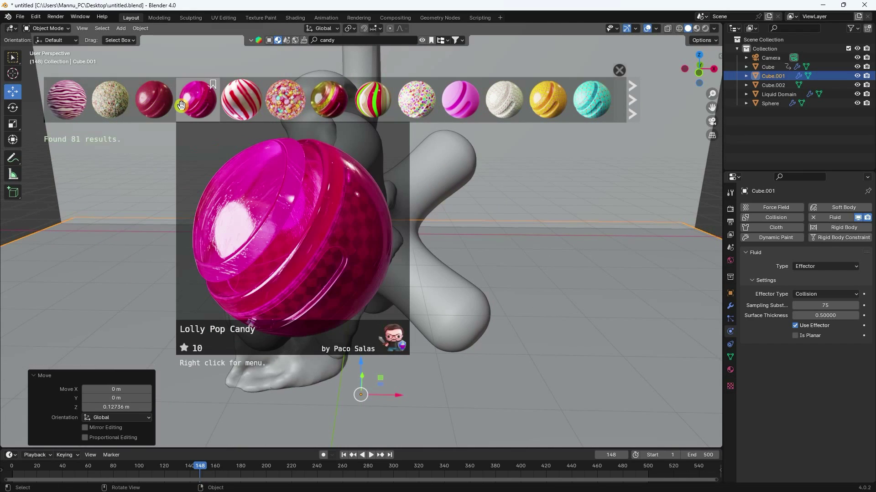
left_click_drag(193, 108, 355, 80)
Step: Apply Candy Wrapping Paper 05 to the white jack
mouse_move(354, 81)
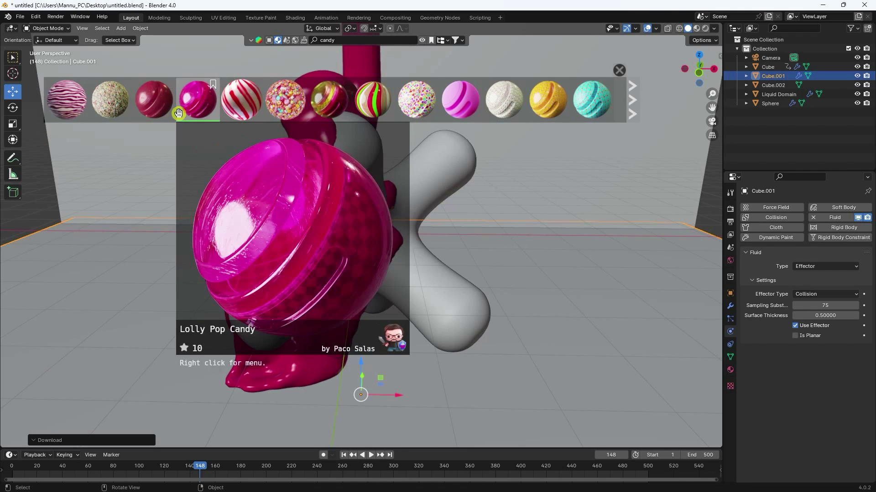
mouse_move(417, 103)
left_click_drag(417, 104, 450, 163)
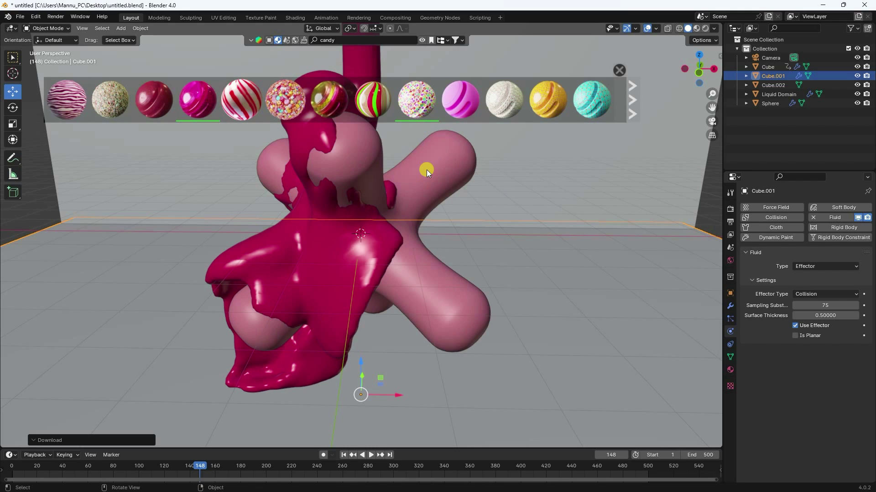
Step: Switch to Material Preview shading, return to frame 1, and select the candy jack
left_click(697, 28)
mouse_move(571, 137)
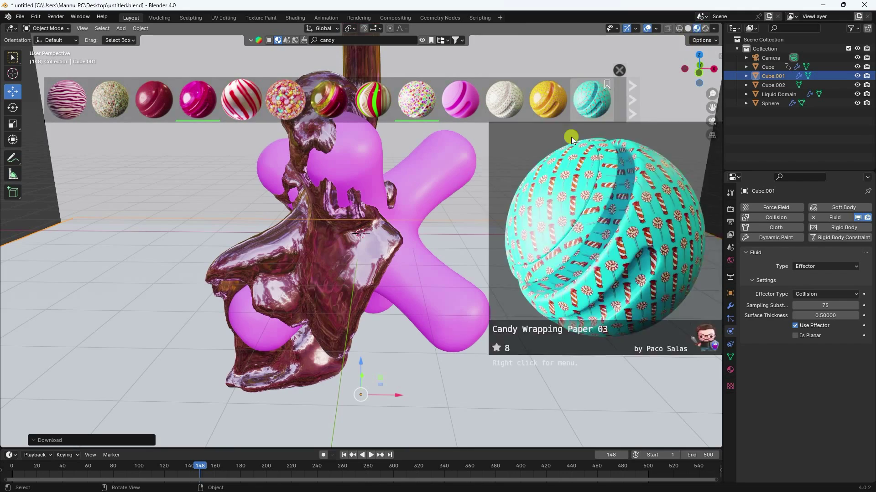
middle_click_drag(377, 267, 426, 158)
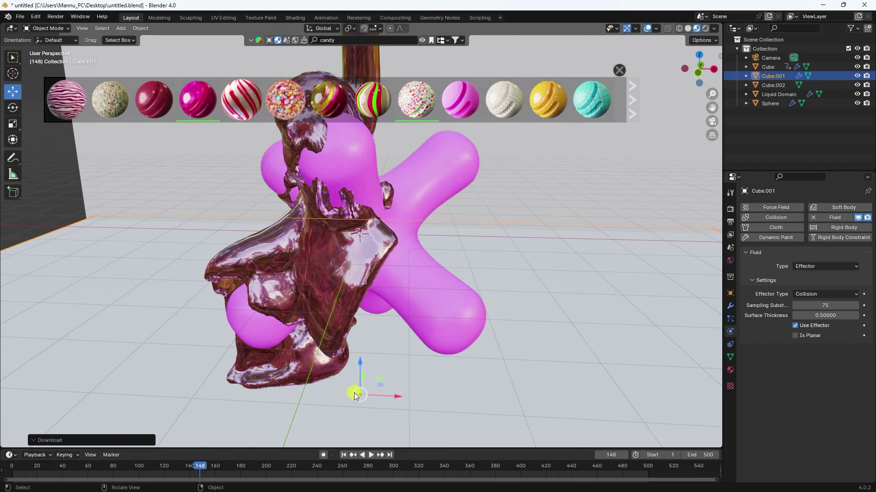
left_click(343, 455)
left_click(371, 179)
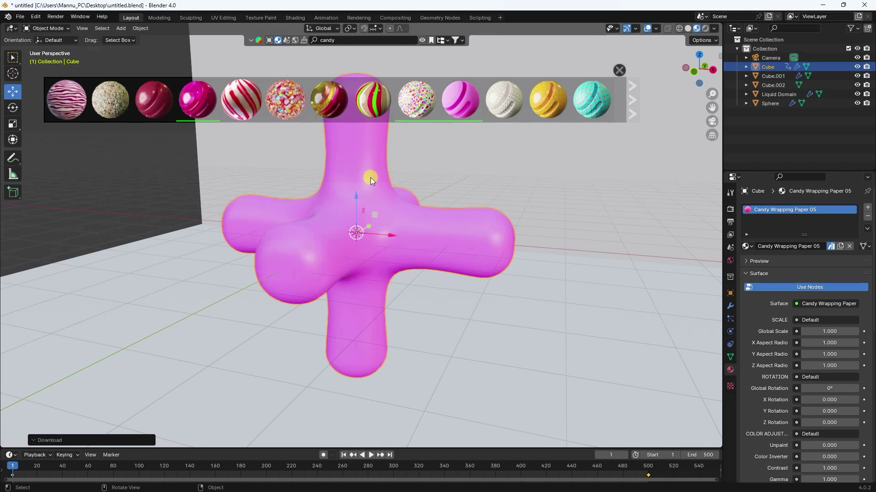
Step: Smart UV Project the jack's mesh in Edit Mode and return to Object Mode
middle_click_drag(366, 168, 362, 207)
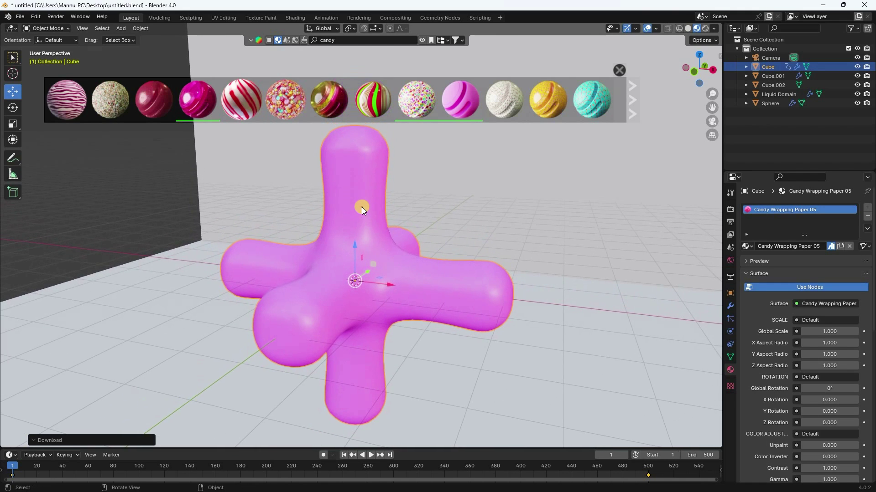
key("Tab")
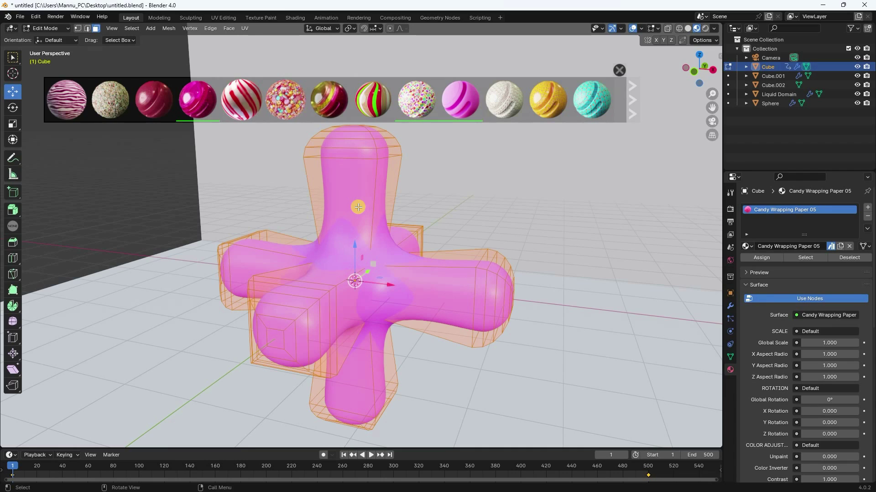
key("u")
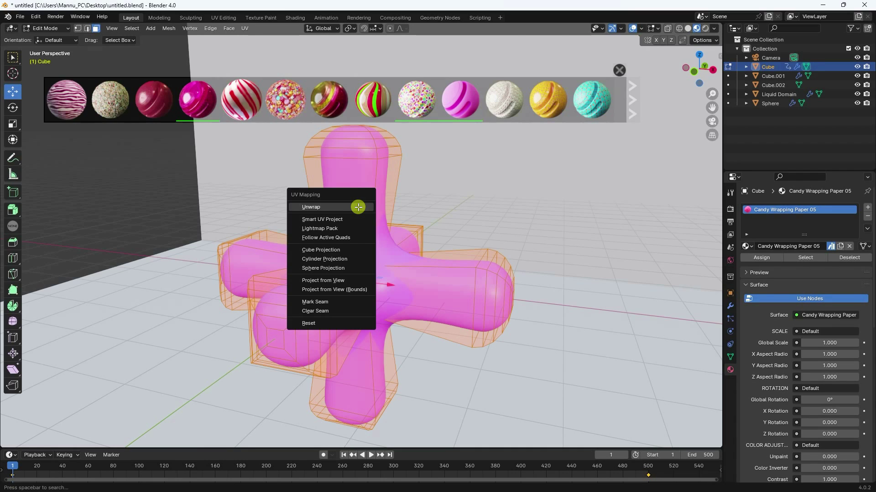
left_click(326, 220)
left_click(327, 305)
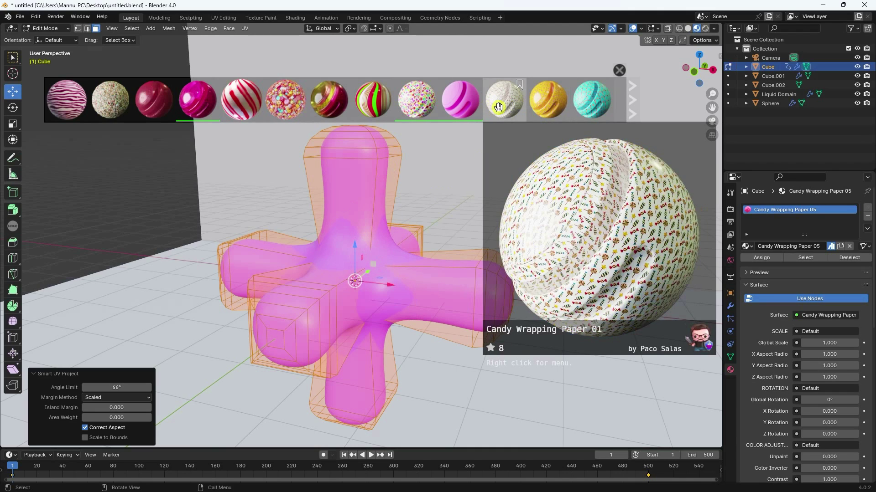
left_click(46, 29)
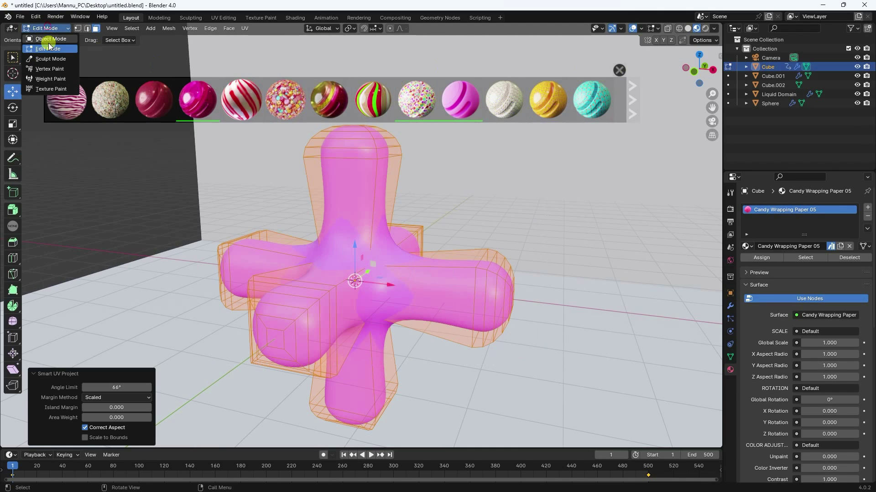
left_click(46, 19)
Step: Apply Candy Wrapping Paper 01 to the jack and re-unwrap it with Smart UV Project
left_click_drag(510, 106, 354, 228)
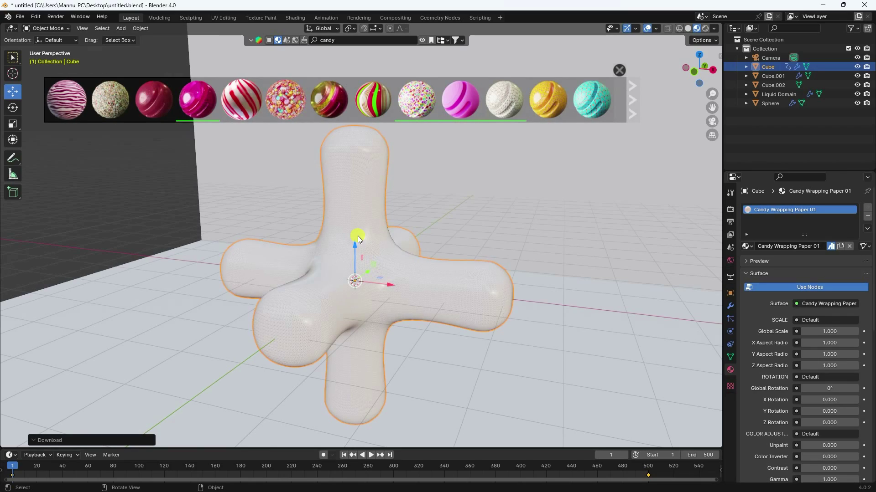
middle_click_drag(354, 259, 358, 274, "ctrl")
key("Tab")
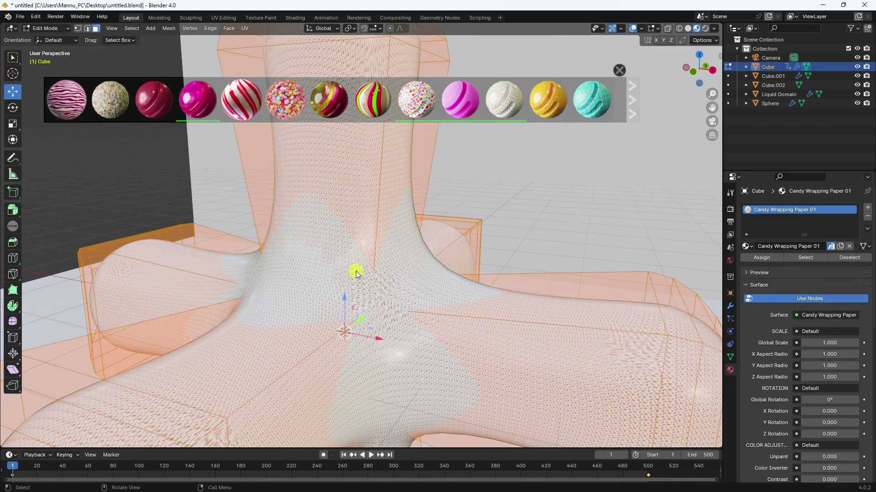
key("u")
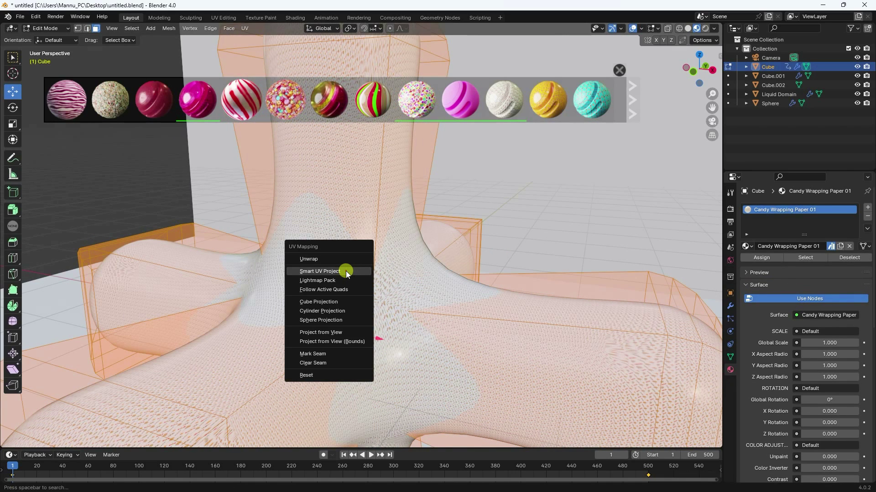
left_click(347, 273)
left_click(358, 356)
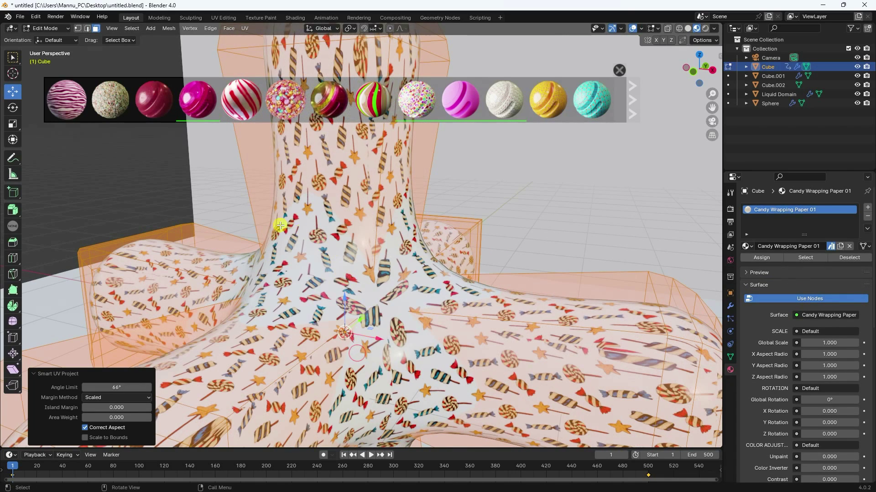
left_click(46, 28)
left_click(47, 38)
scroll(327, 265, "down", 6)
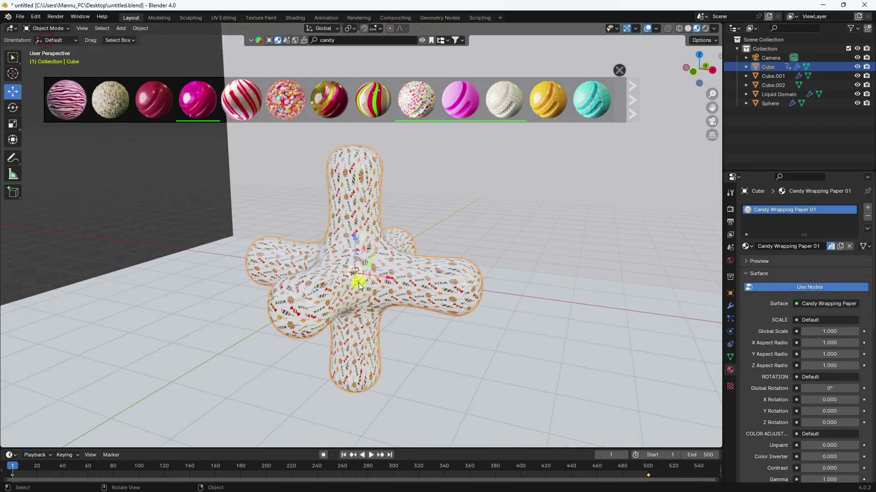
Step: Apply the Candy Bubble Gum material to the floor and the back wall
scroll(395, 298, "up", 4)
middle_click_drag(393, 304, 328, 291)
scroll(371, 223, "down", 3)
mouse_move(458, 109)
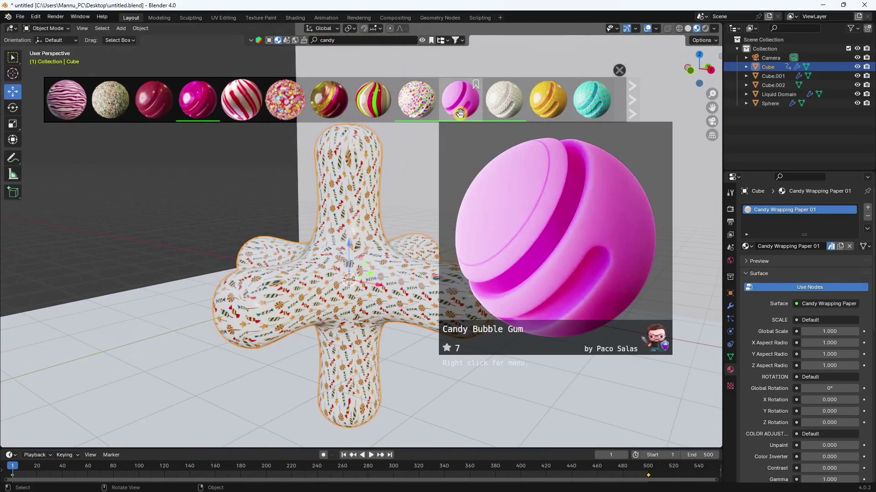
left_click_drag(465, 108, 522, 365)
left_click_drag(459, 98, 523, 183)
Step: Look through the scene camera and close the candy material browser
key("Home")
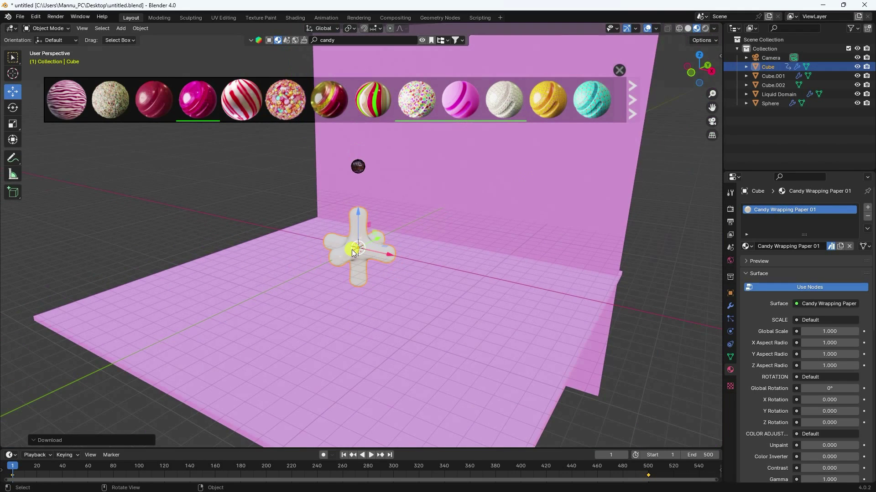
key("KP_0")
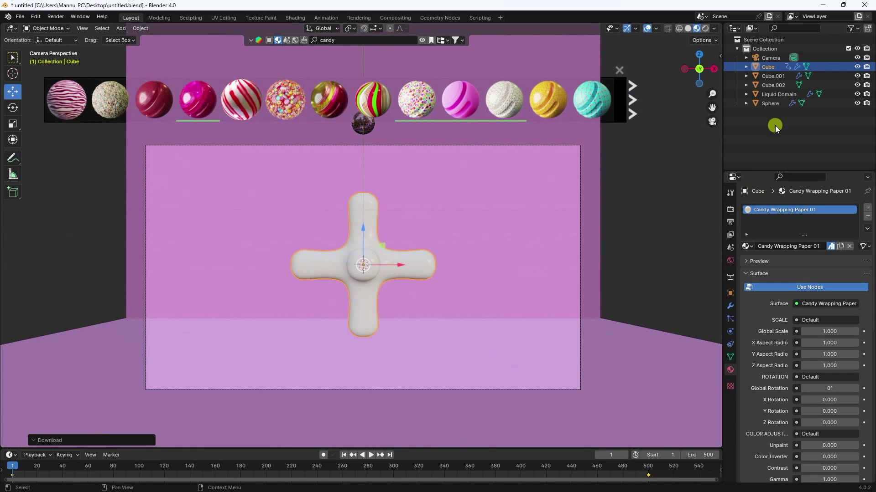
key("Escape")
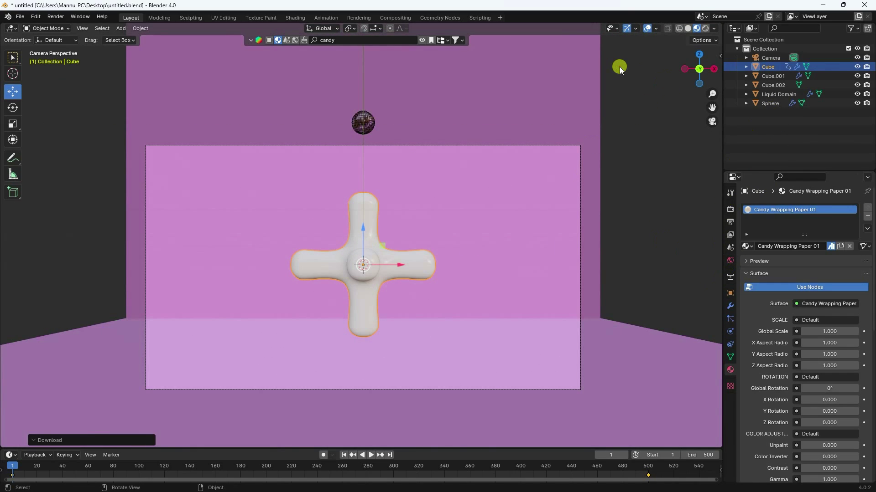
scroll(403, 217, "up", 2)
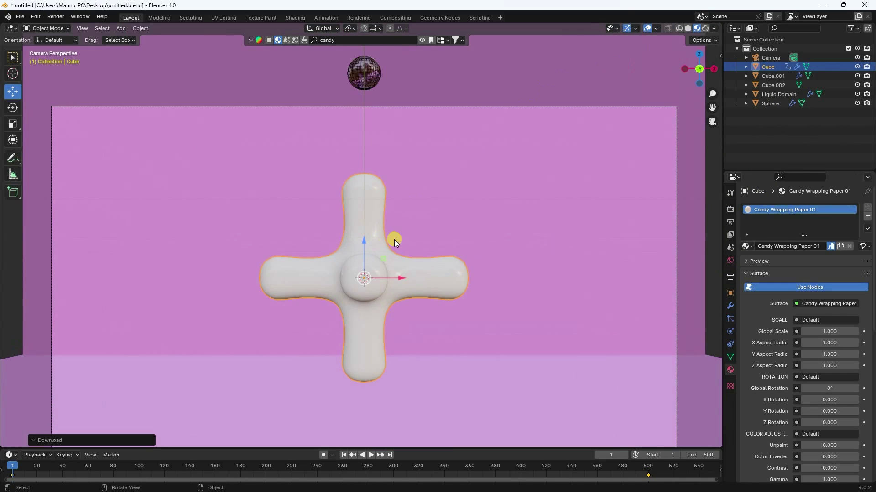
Step: Drive the World Color with an Environment Texture using artist_workshop_4k.exr
left_click(729, 260)
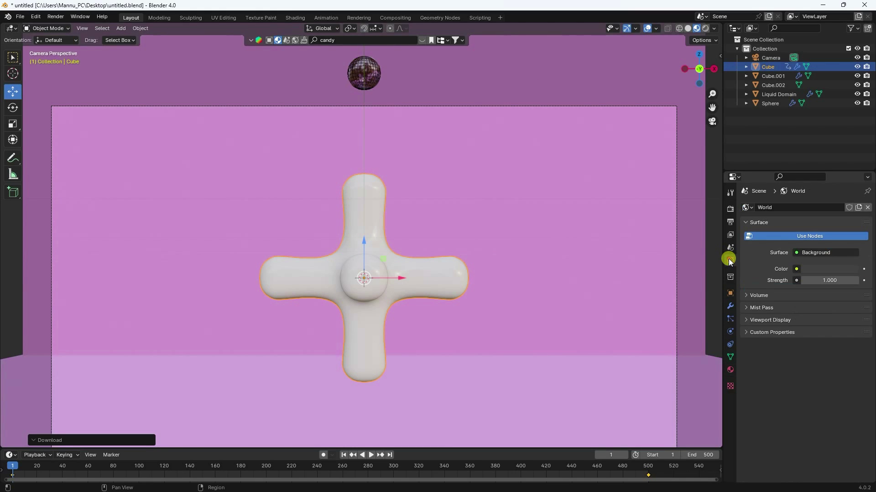
left_click(796, 269)
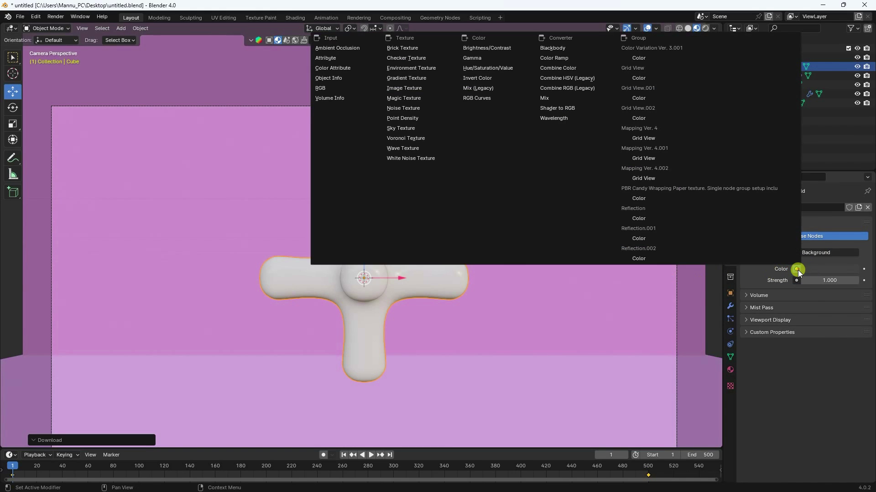
left_click(419, 68)
left_click(843, 281)
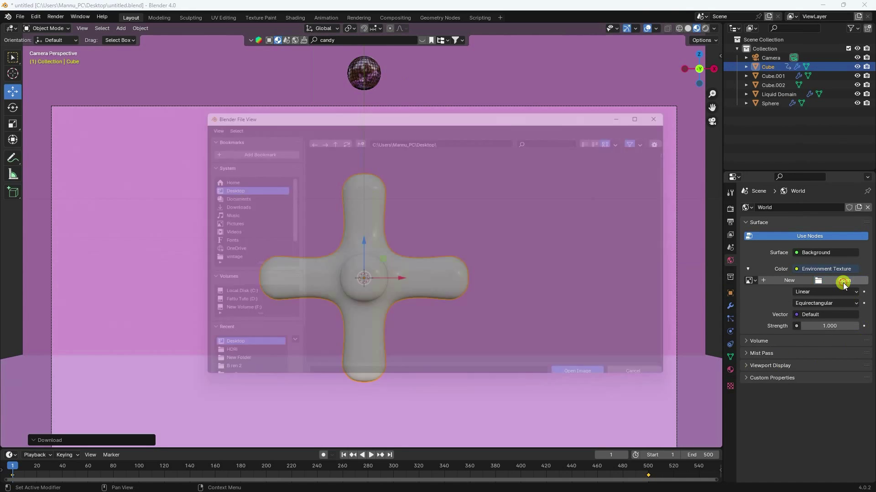
left_click(210, 351)
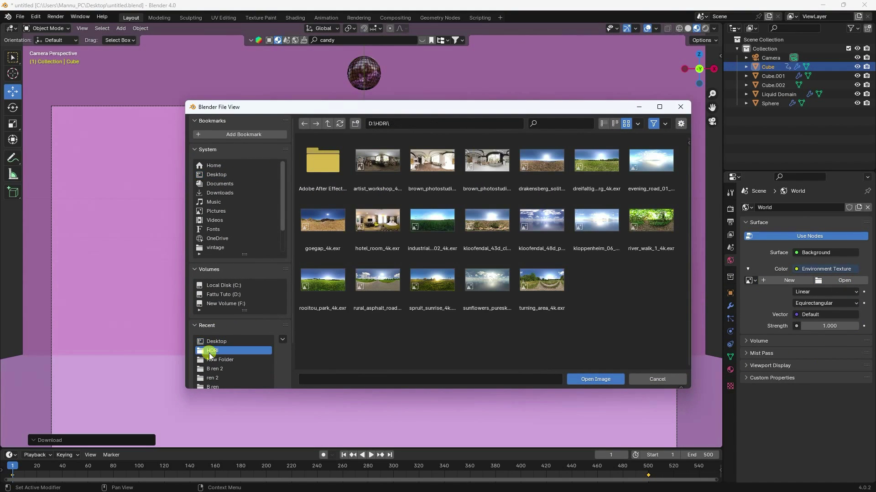
left_click(367, 167)
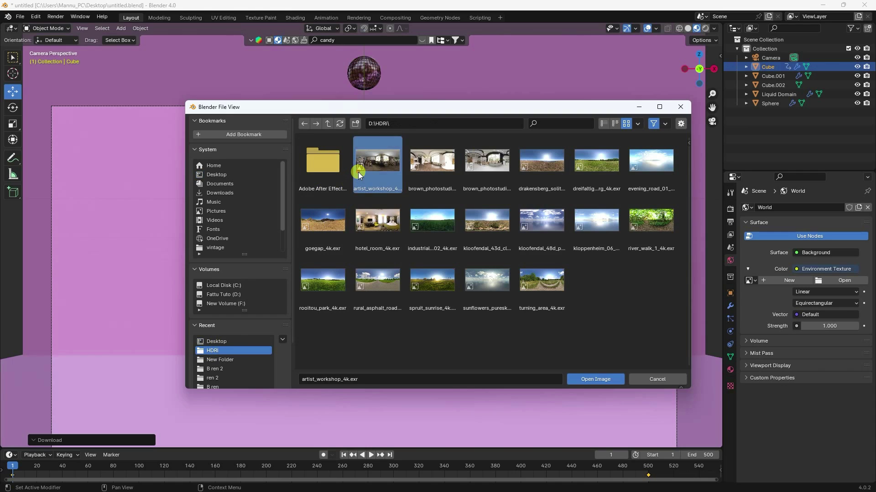
left_click(596, 379)
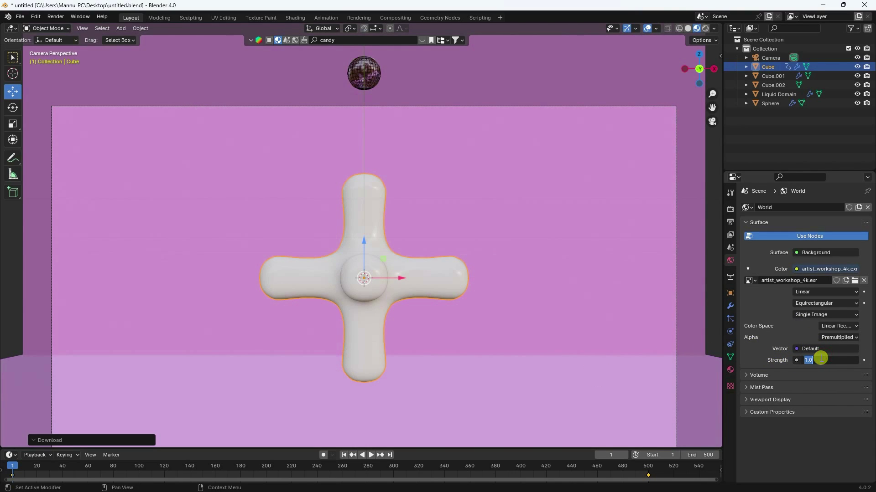
Step: Set the world background Strength to 0.9
key("Return")
middle_click_drag(313, 285, 366, 235)
scroll(365, 235, "up", 4)
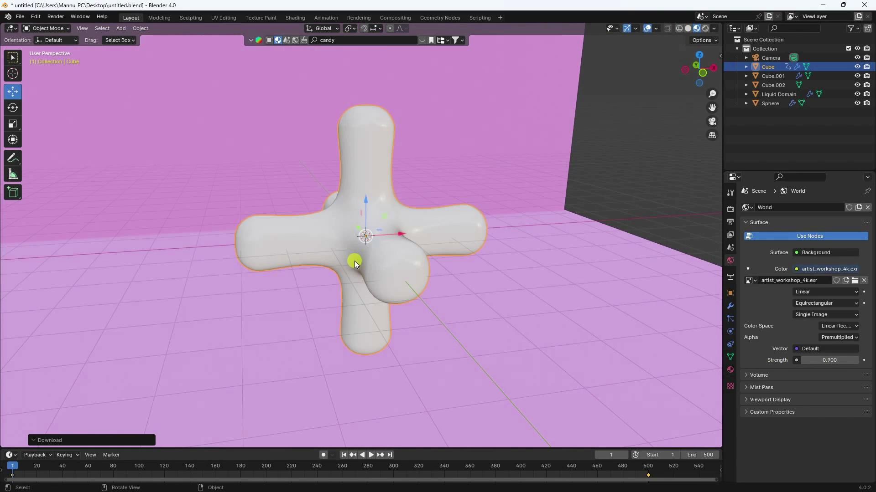
left_click(121, 28)
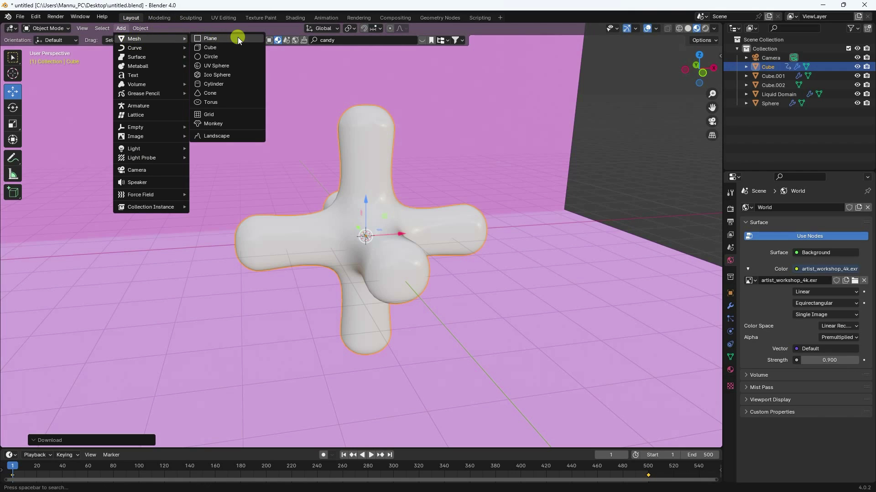
Step: Add an Area light and move it up on Z above the candy cross
mouse_move(139, 149)
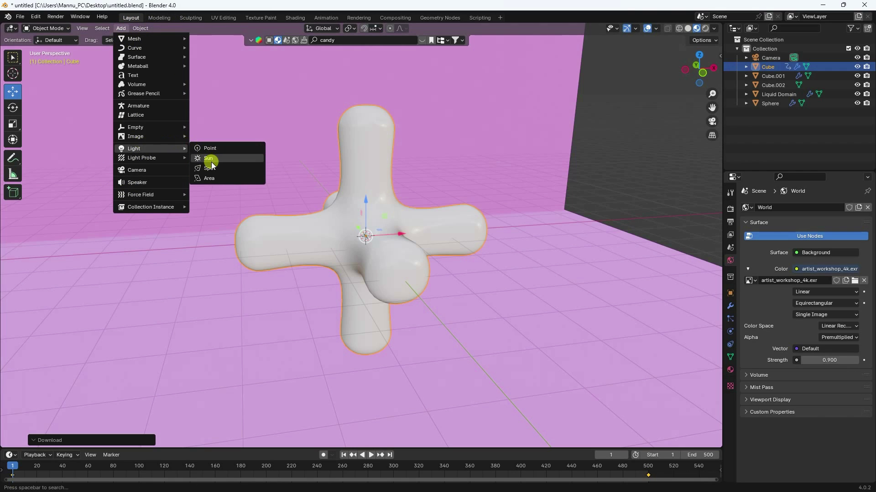
scroll(358, 322, "down", 6)
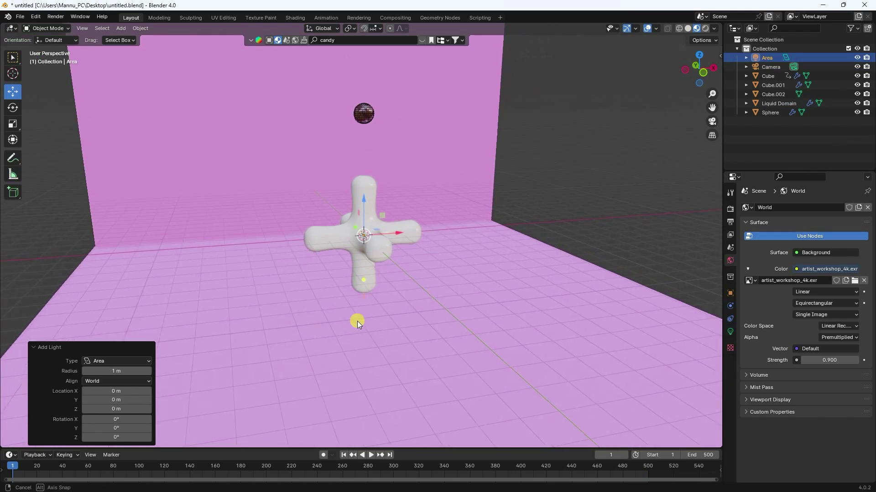
key("g")
key("z")
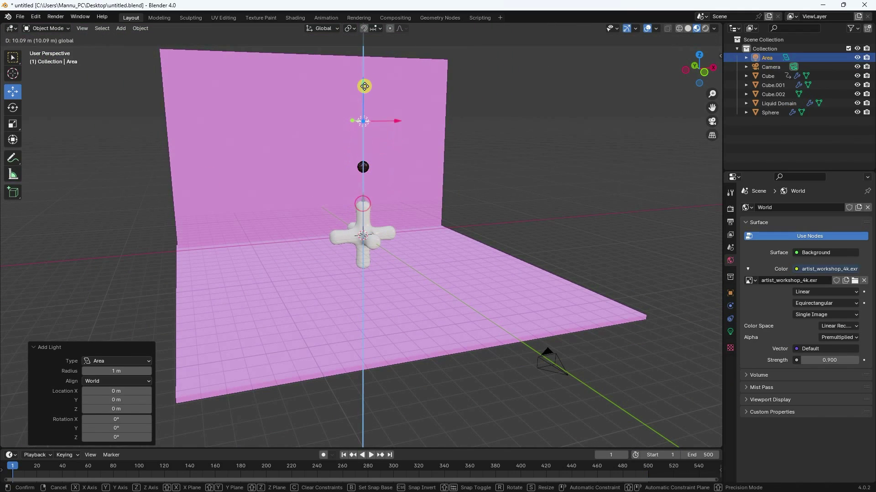
left_click(362, 81)
key("g")
key("z")
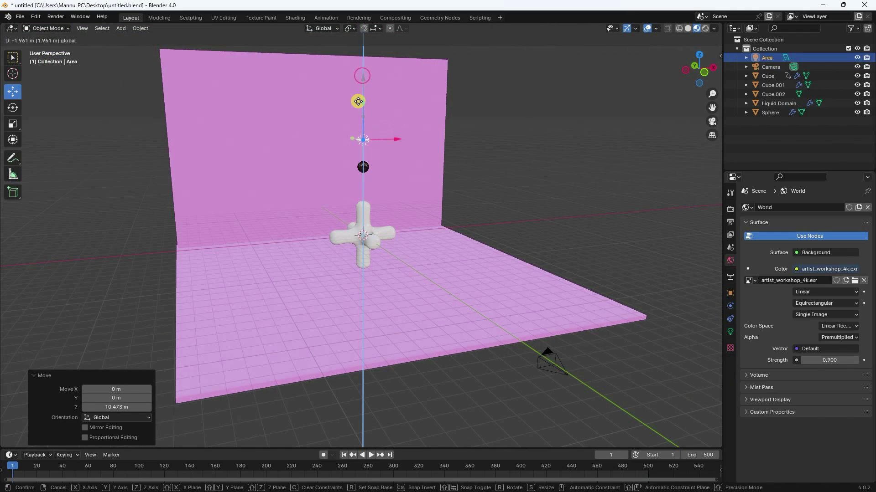
left_click(359, 109)
Step: Set the Area light's Size to 3 m and Power to 250 W
left_click(732, 332)
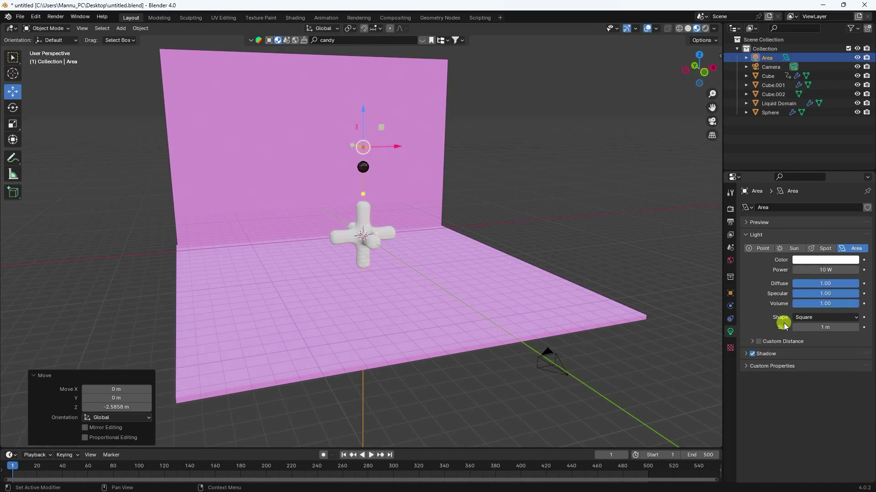
left_click(814, 327)
type("3")
key("Return")
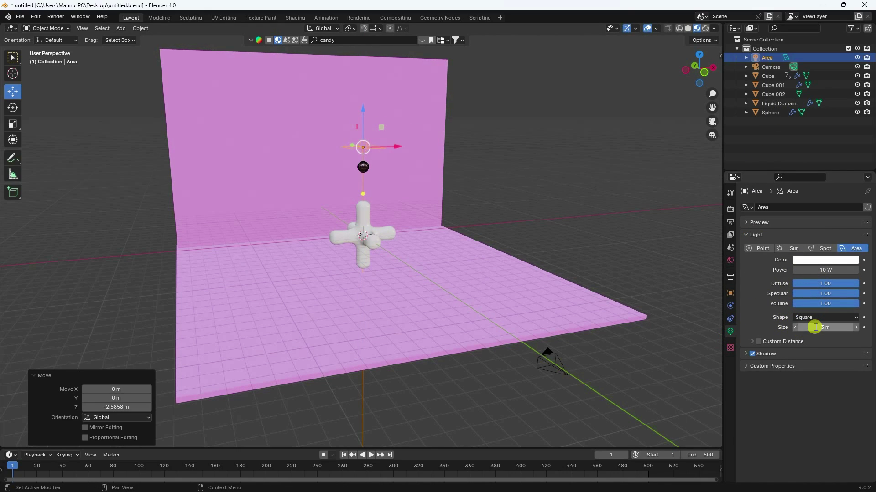
left_click(826, 270)
type("25")
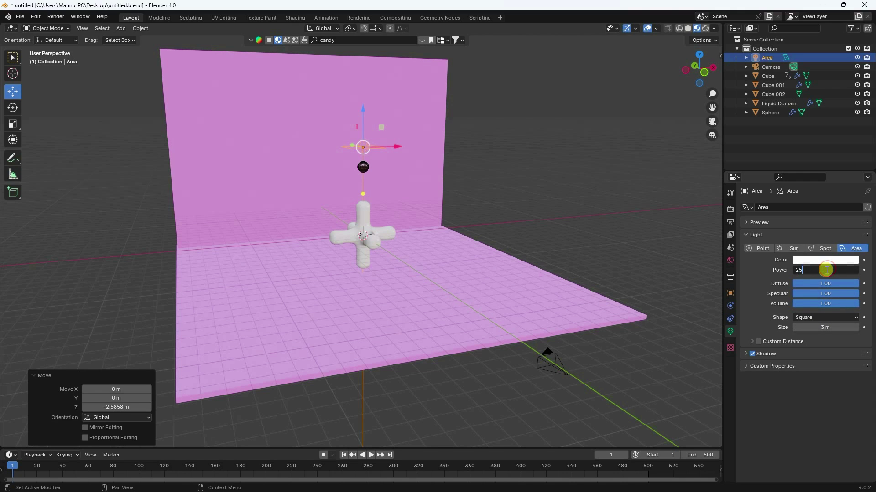
type("0")
key("Return")
Step: Lower the light about 1.17 m, view through the camera, and select the cross's material settings
middle_click_drag(395, 191, 353, 132)
scroll(353, 133, "up", 3)
left_click_drag(366, 58, 367, 84)
middle_click_drag(367, 85, 355, 169)
key("KP_0")
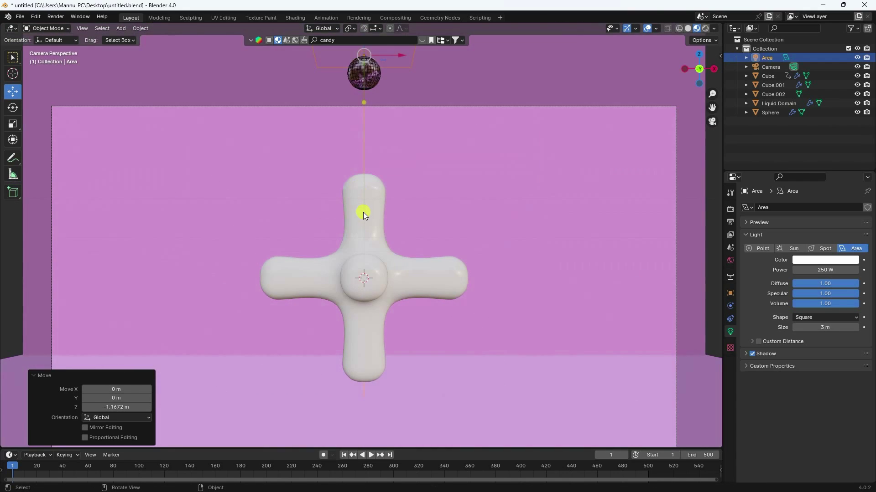
left_click(363, 212)
left_click(730, 370)
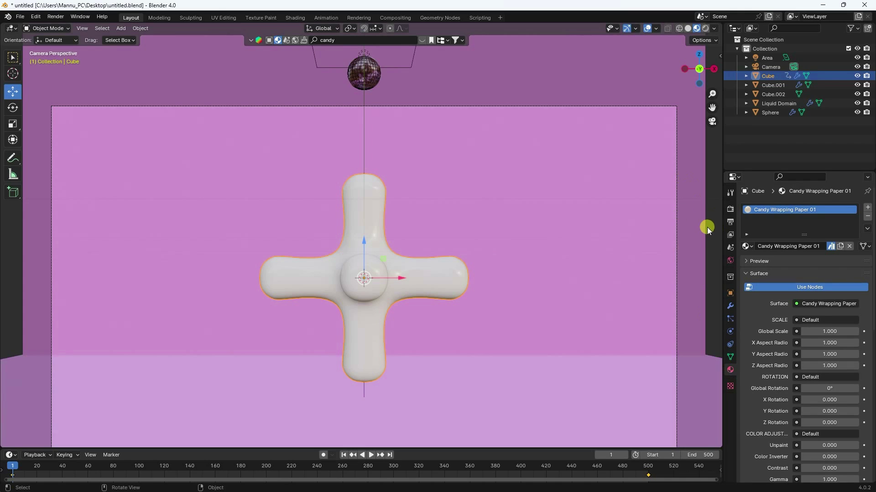
Step: Set the render engine to Cycles with GPU Compute as the device
left_click(730, 209)
left_click(814, 208)
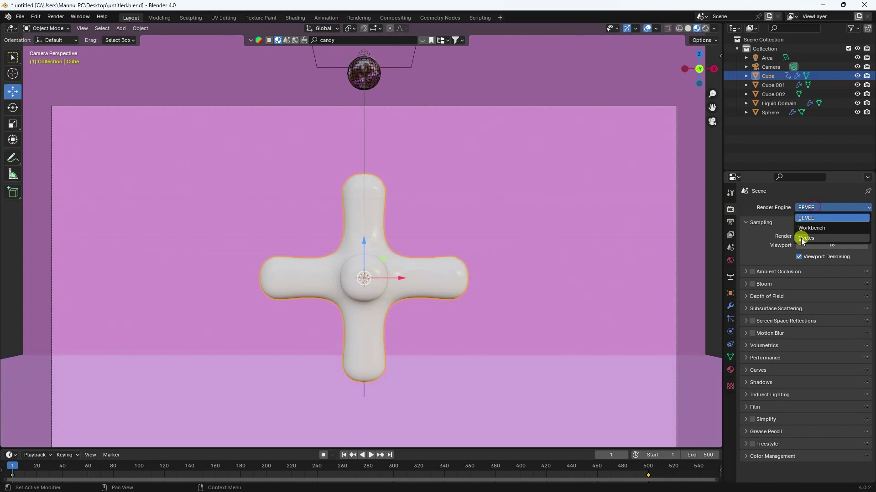
left_click(801, 238)
left_click(806, 230)
left_click(811, 250)
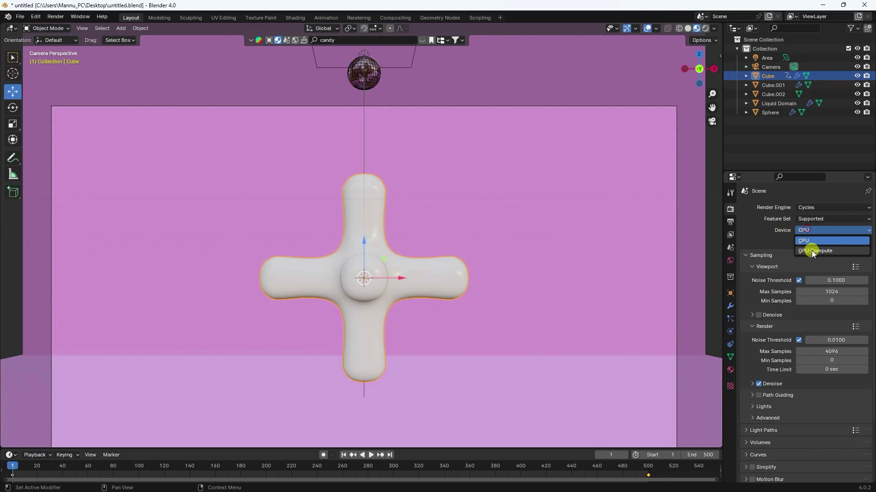
Step: Set Viewport Max Samples to 128 and Render Max Samples to 256
left_click(831, 280)
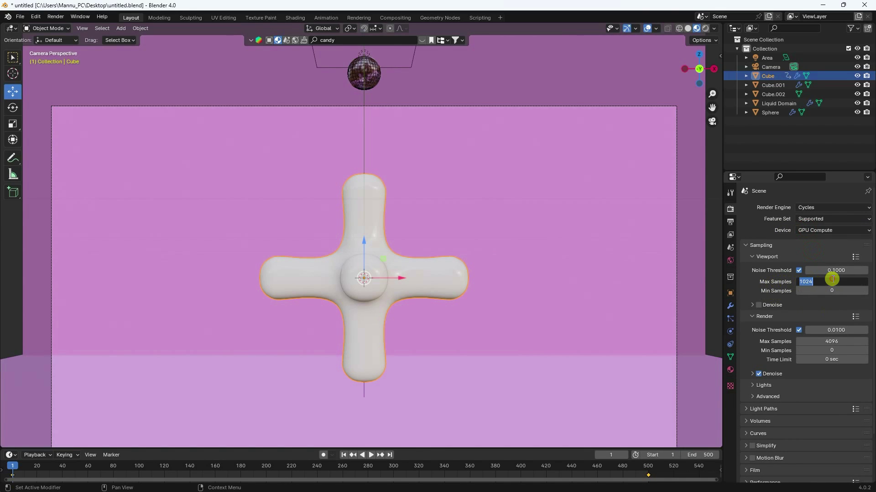
type("128")
key("Return")
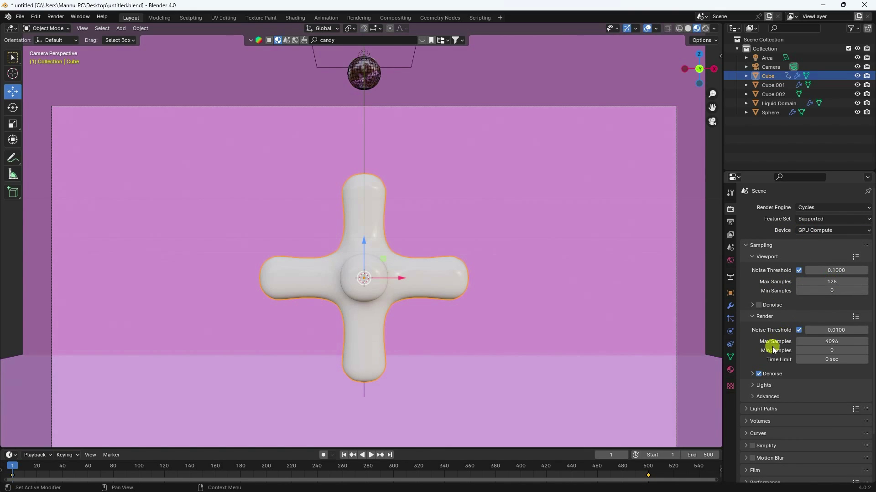
left_click(829, 343)
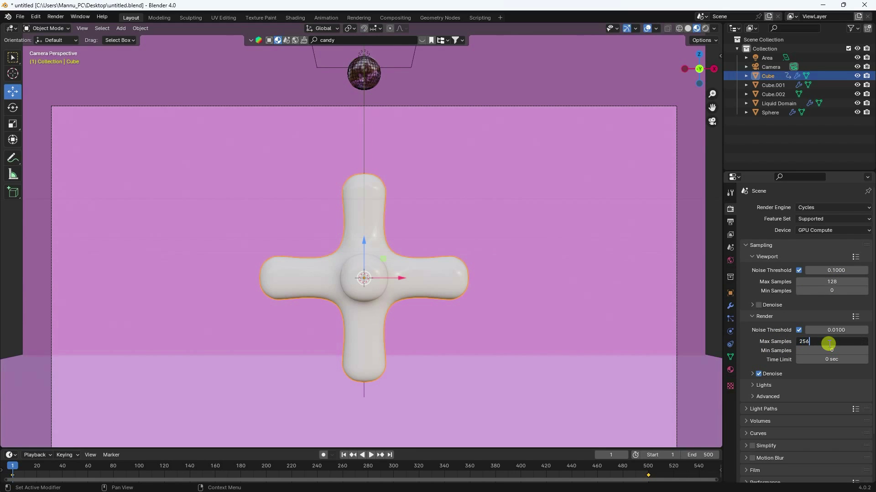
key("Return")
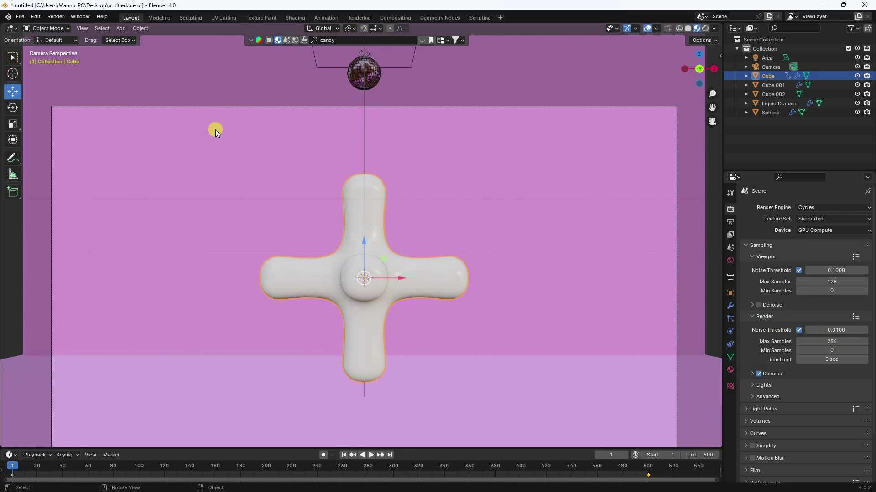
Step: Preview the pour briefly, switch to Solid shading, and rewind to the first frame
left_click(371, 455)
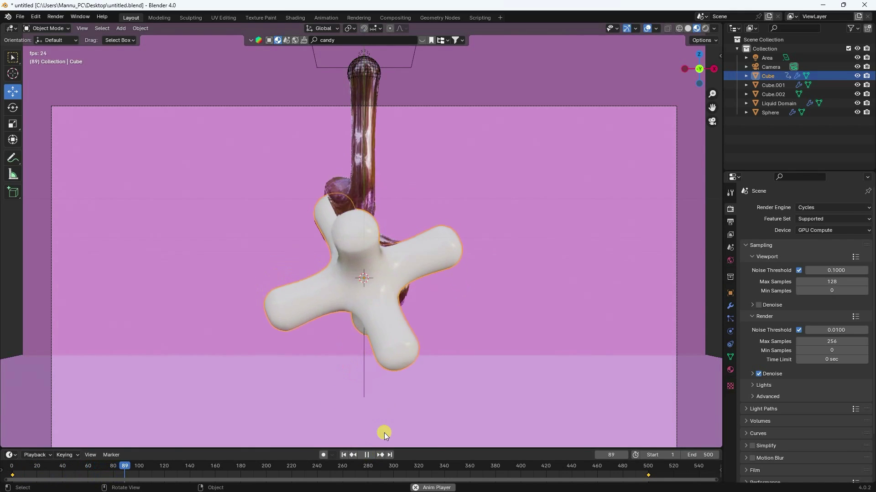
left_click(366, 455)
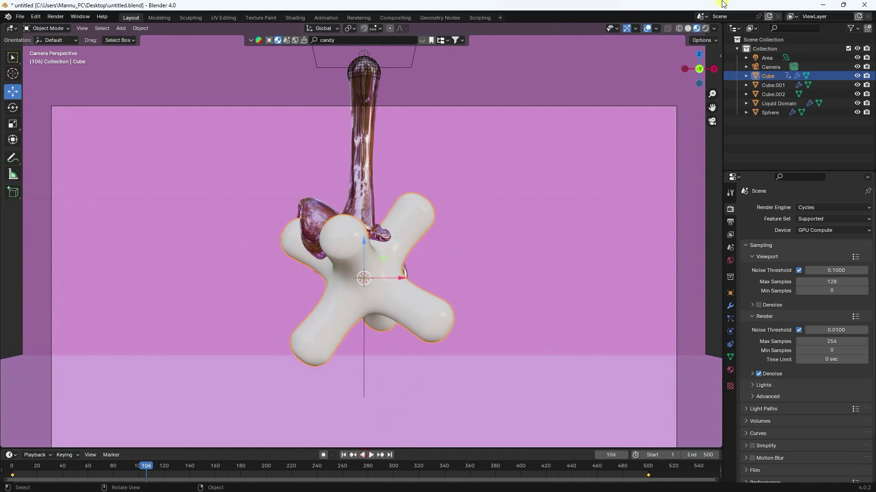
left_click(688, 29)
left_click(344, 455)
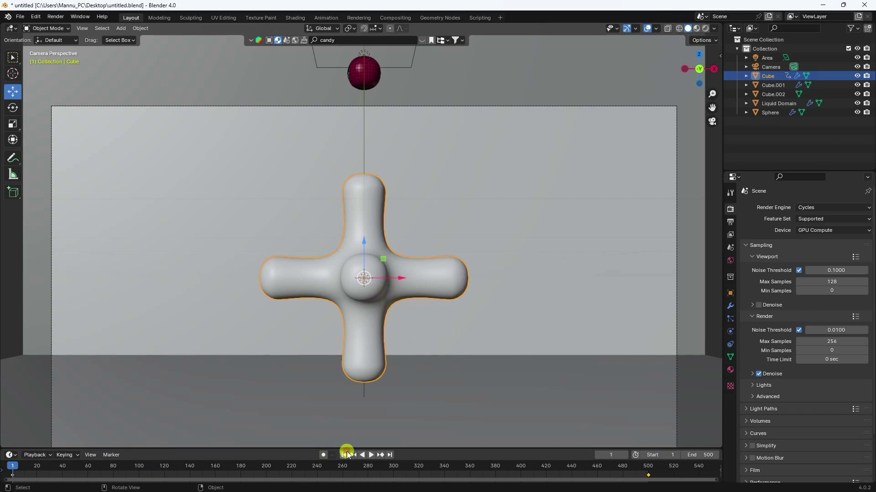
Step: Play the pour to frame 136 and select the pink liquid mesh
left_click(371, 455)
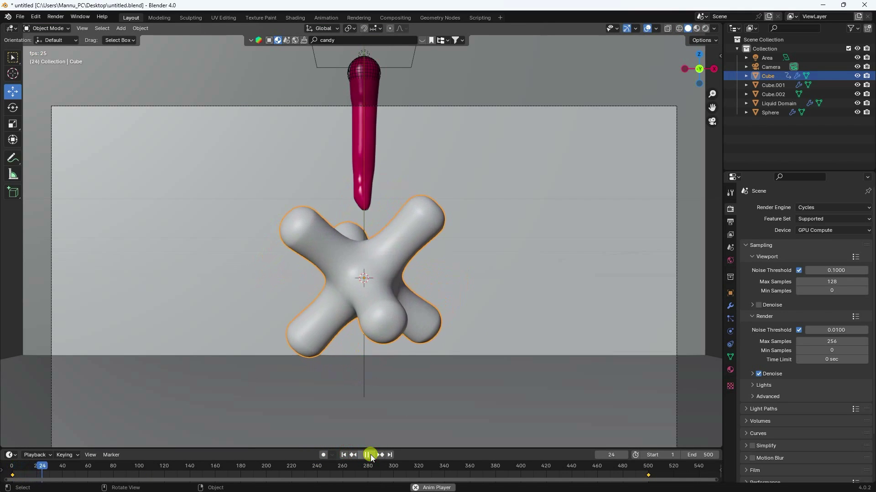
scroll(317, 253, "up", 1)
scroll(317, 253, "up", 1)
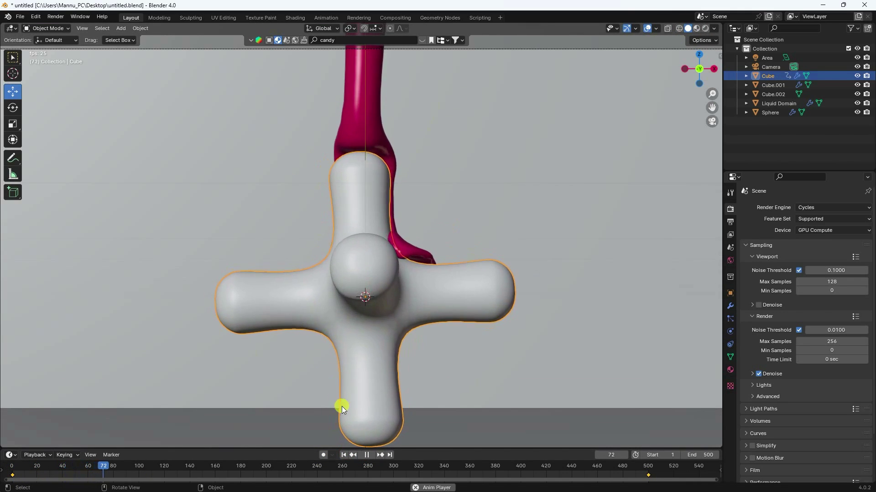
left_click(367, 455)
left_click(356, 131)
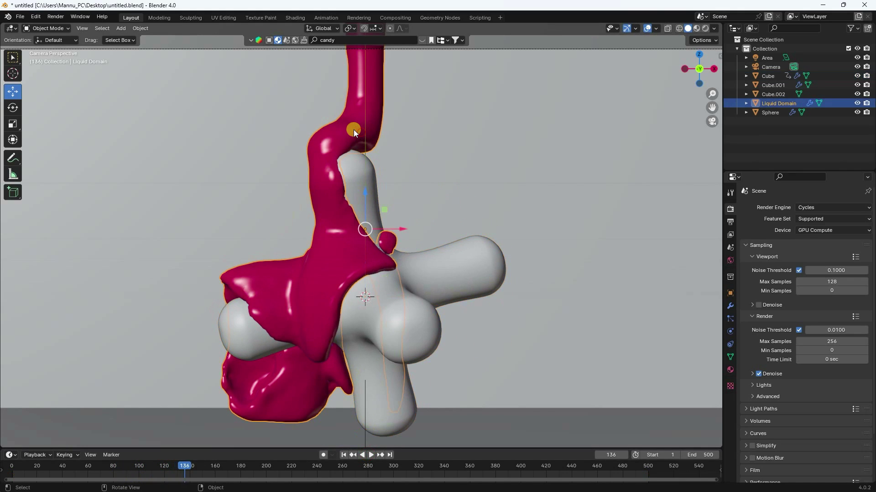
Step: Apply Shade Smooth to the liquid object
right_click(354, 130)
left_click(335, 128)
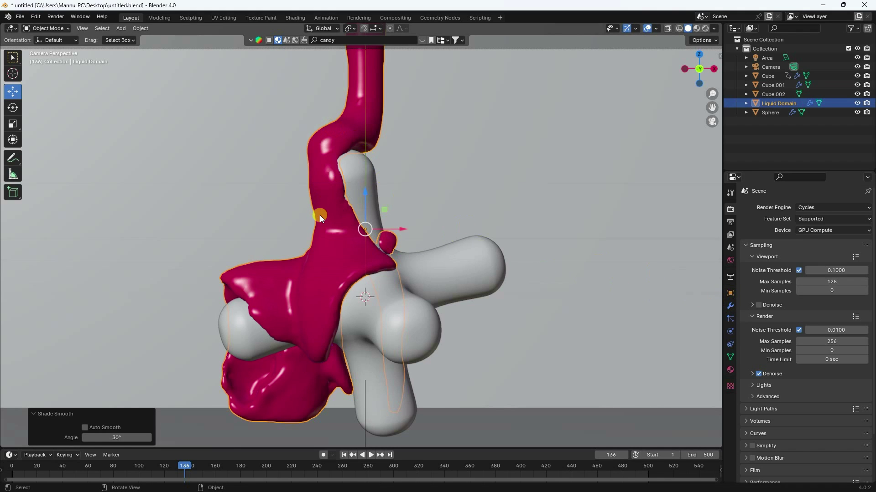
middle_click_drag(322, 225, 335, 221)
scroll(335, 222, "up", 5)
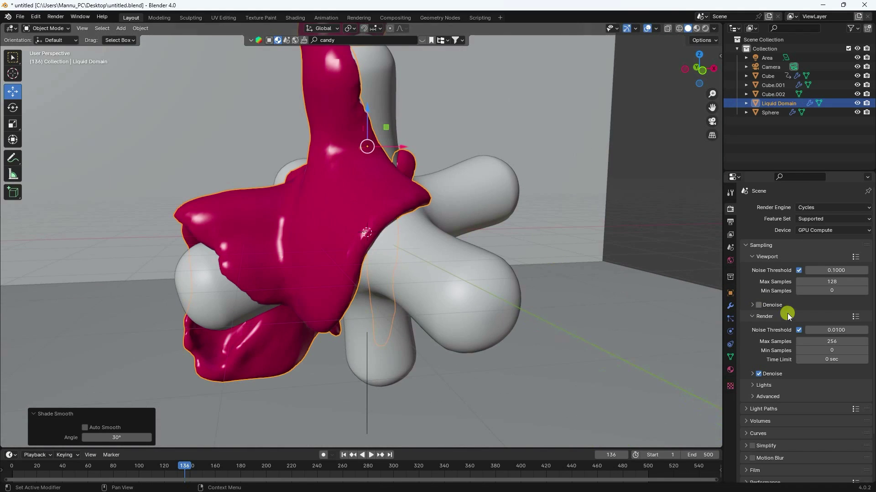
Step: Add a Smooth modifier to the liquid with Repeat set to 10
left_click(738, 309)
left_click(761, 206)
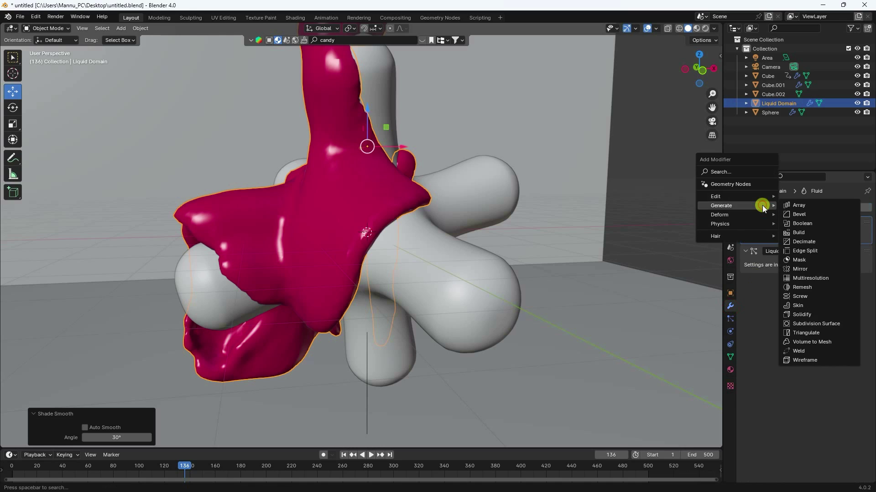
mouse_move(725, 215)
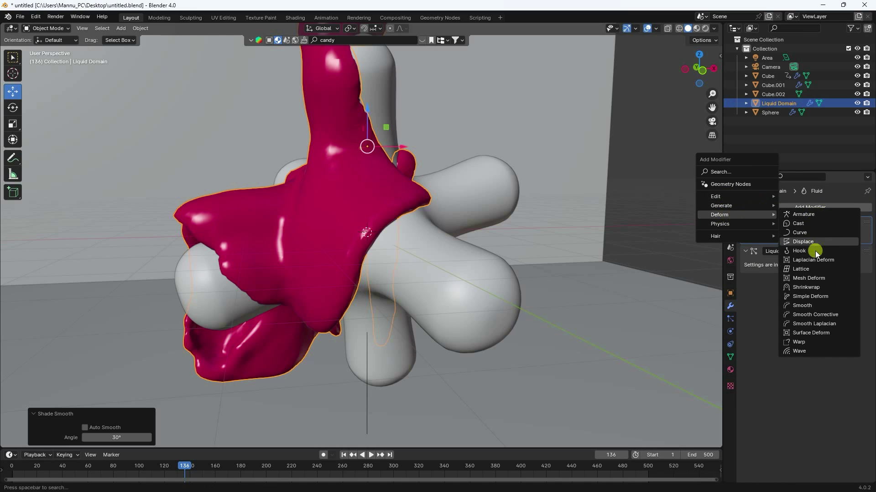
left_click(808, 306)
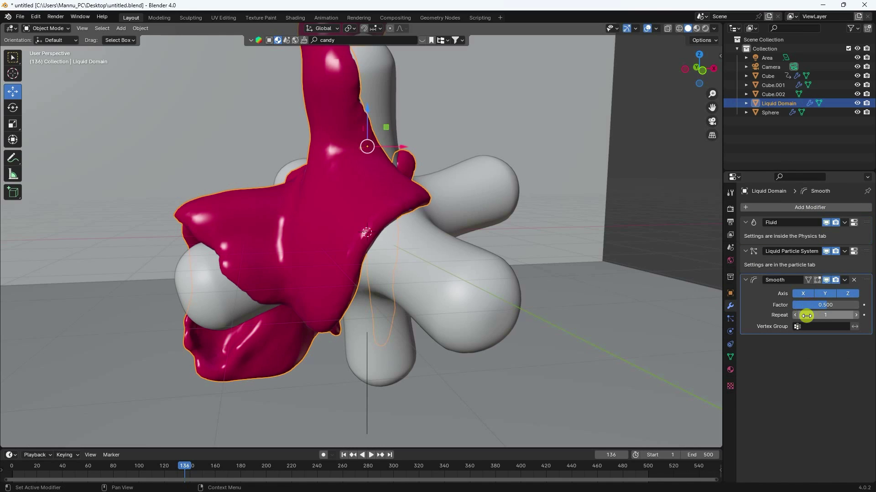
left_click(823, 314)
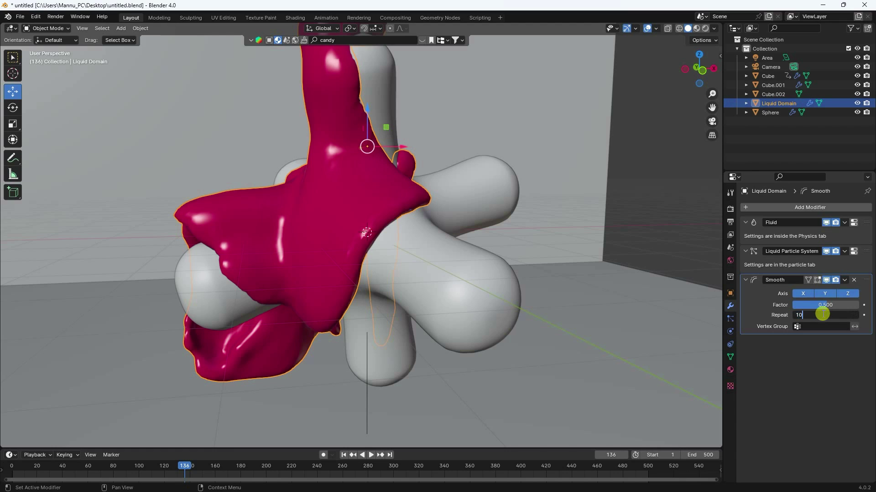
key("Return")
middle_click_drag(395, 272, 367, 281)
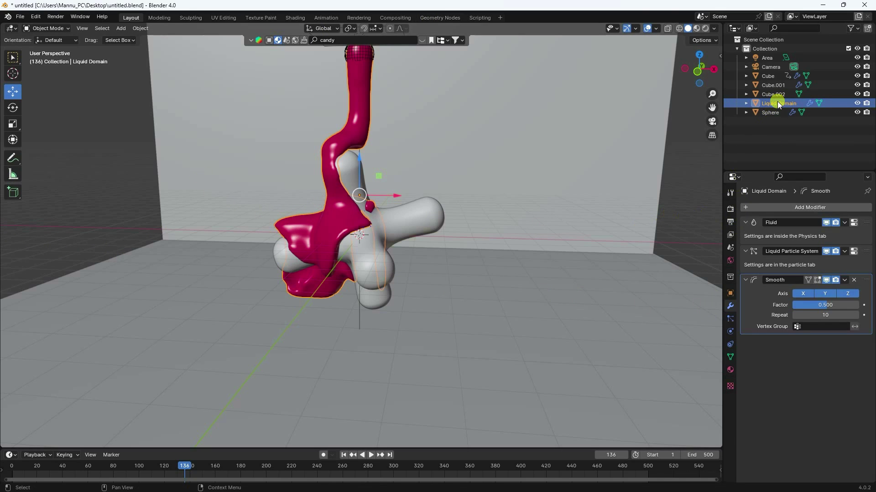
Step: Render frame 136 from the camera view, review the glossy pink pour, and close it
left_click(729, 331)
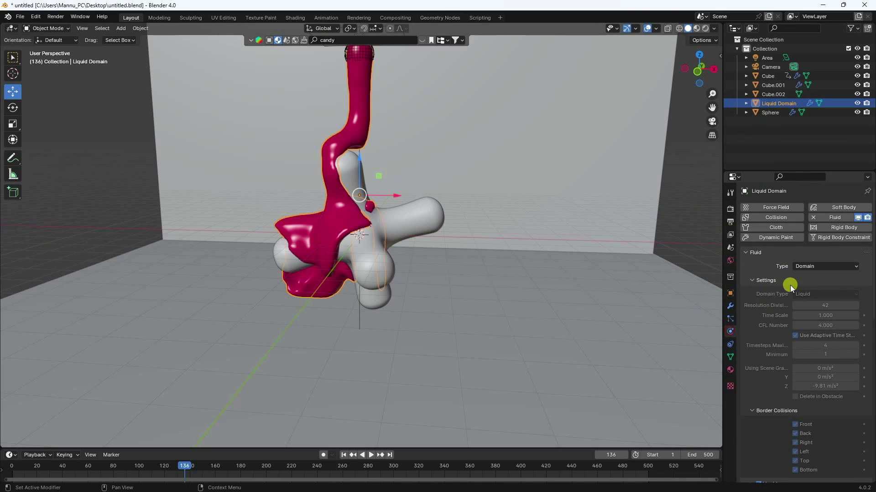
scroll(773, 342, "down", 15)
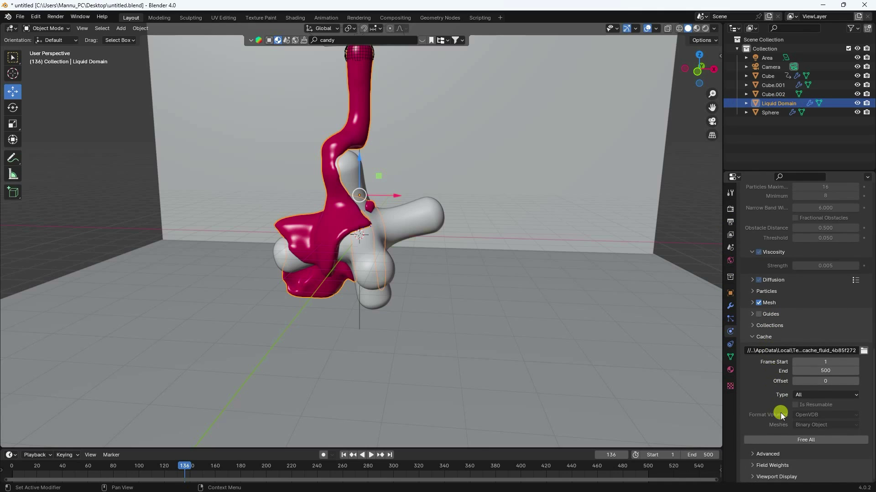
key("KP_0")
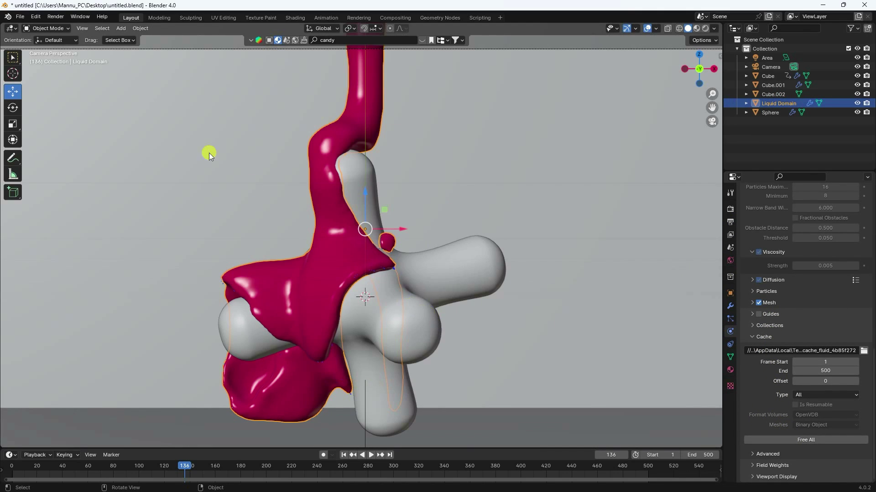
left_click(56, 16)
left_click(66, 28)
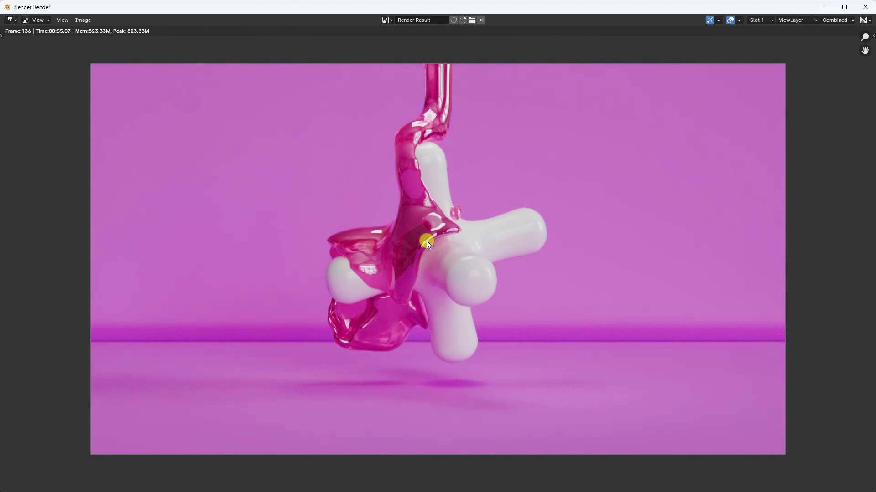
scroll(425, 237, "up", 1)
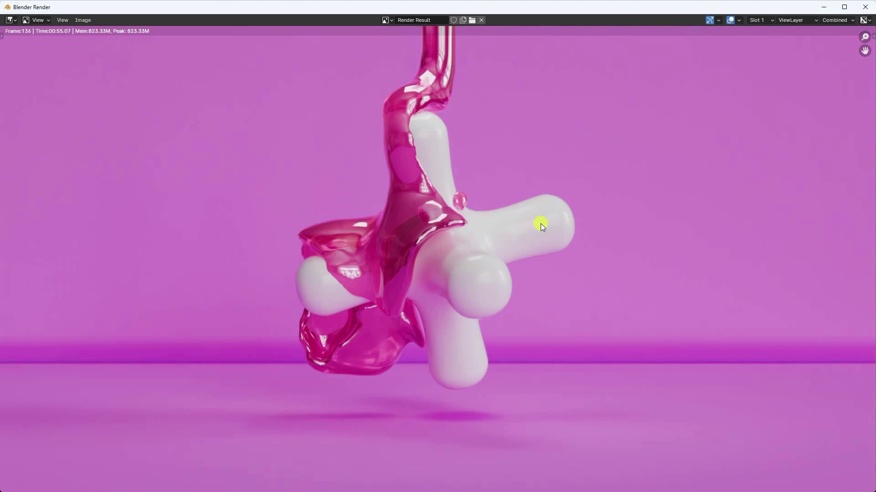
left_click(860, 8)
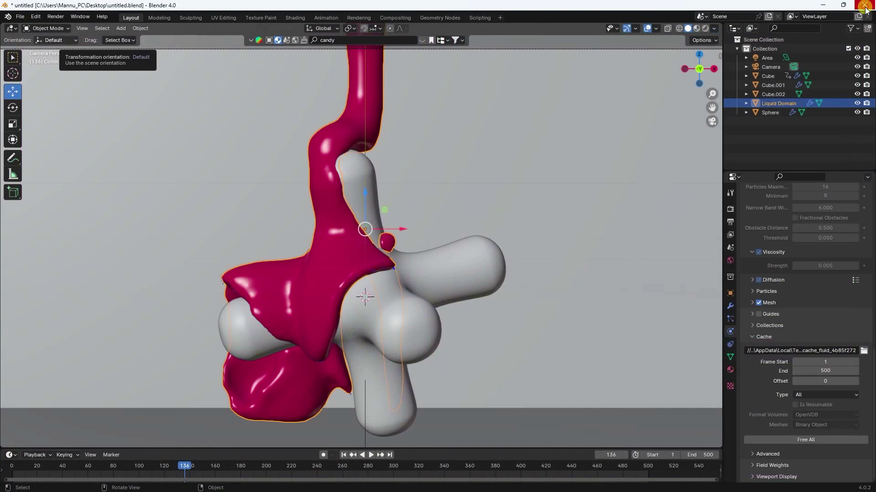
Step: Free the liquid domain's existing fluid cache and return to frame 1
left_click(801, 440)
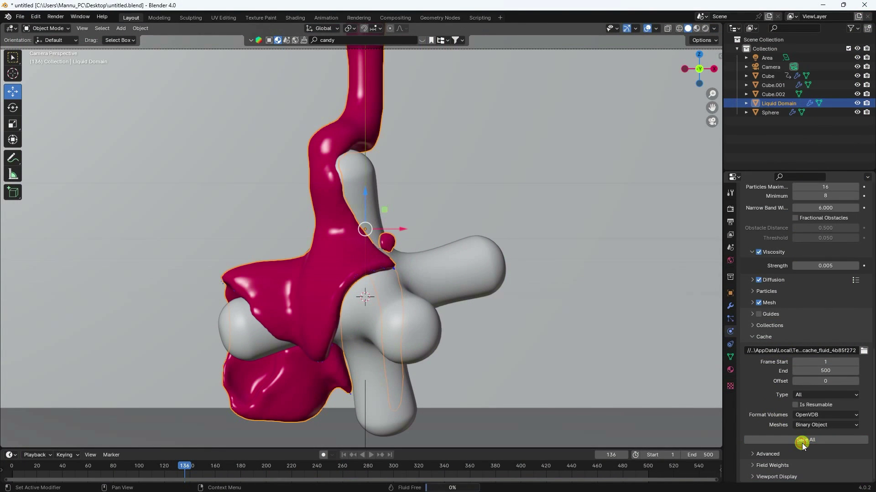
left_click(344, 456)
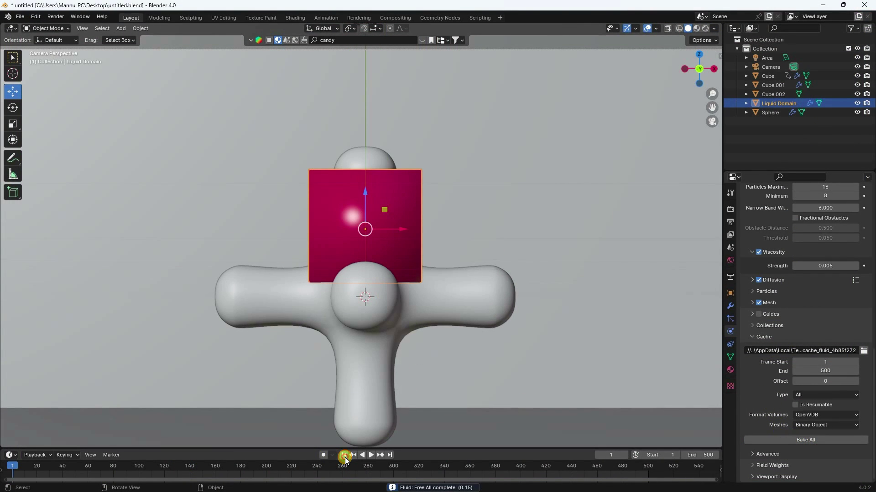
scroll(764, 395, "up", 15)
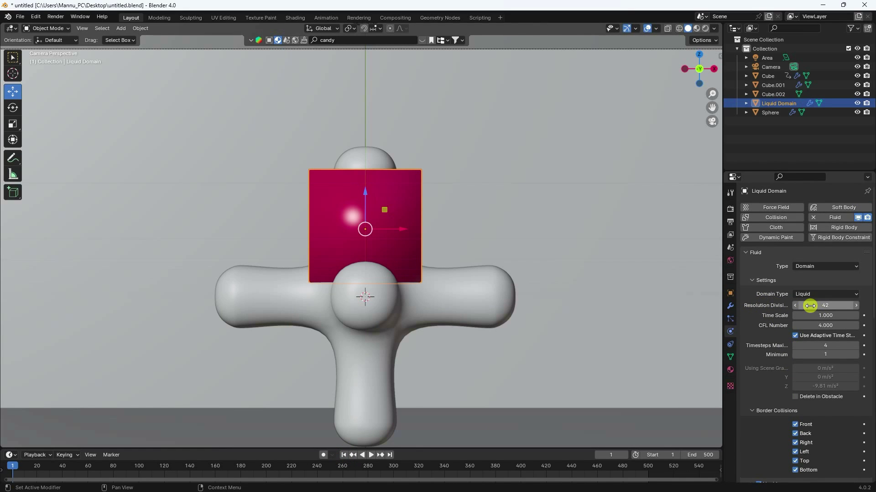
Step: Raise the domain's Resolution Divisions from 42 to 96 and Bake All
left_click(837, 305)
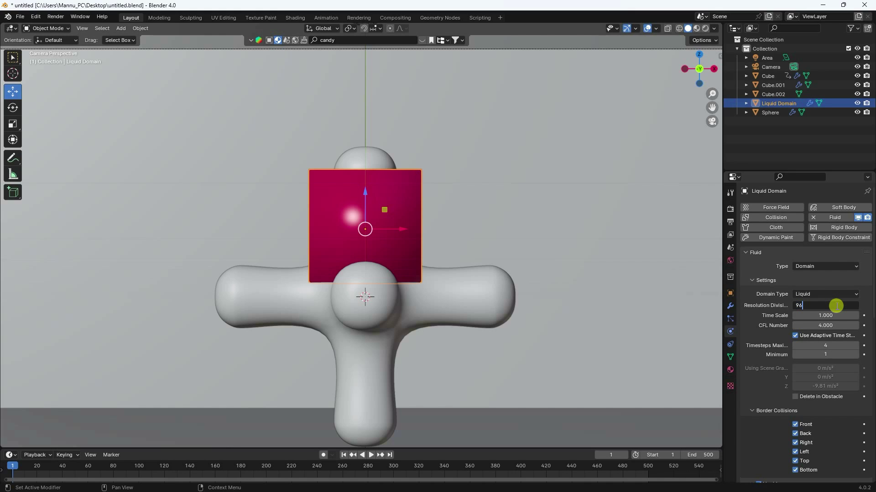
key("Return")
key("Return")
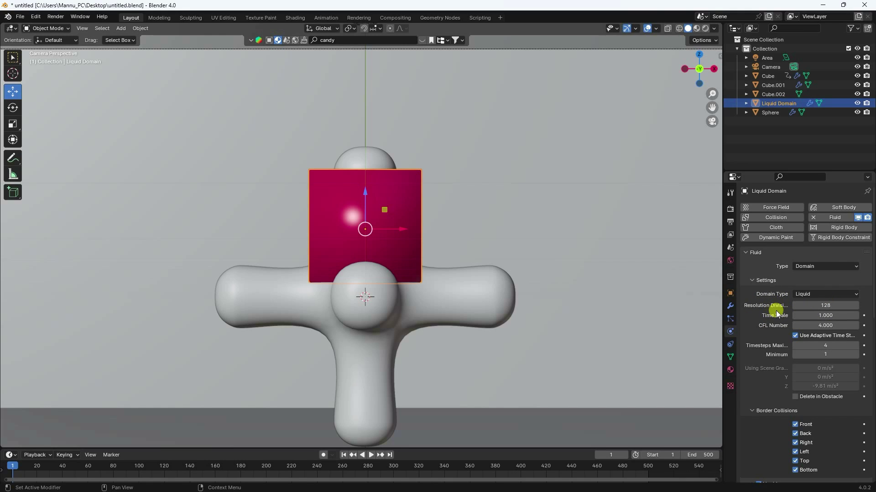
left_click(819, 305)
type("96")
key("Return")
scroll(760, 344, "down", 15)
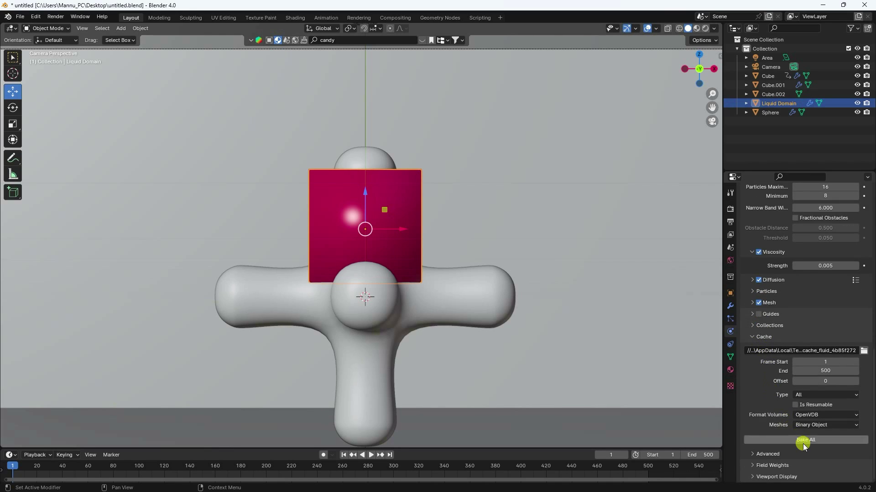
left_click(803, 441)
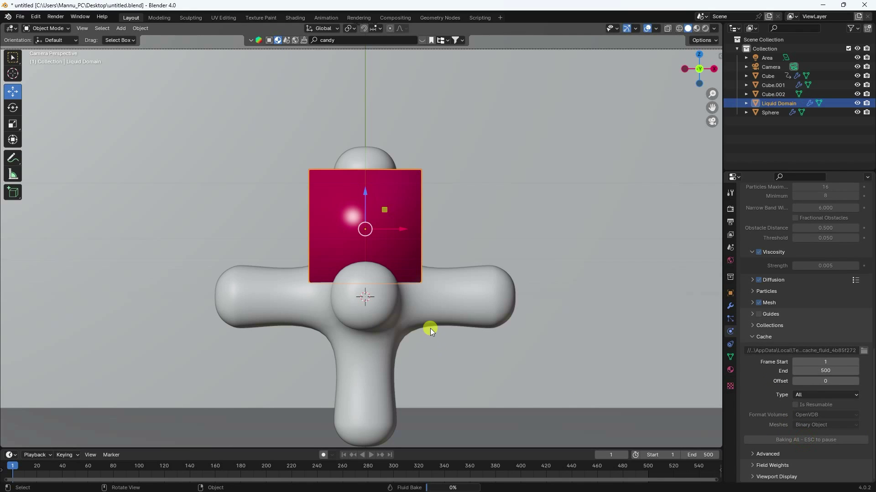